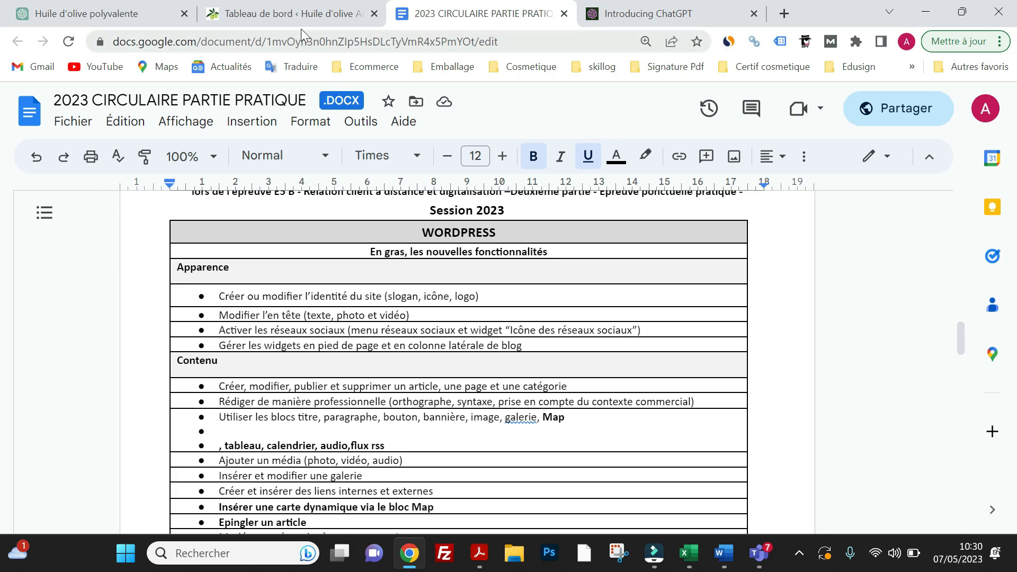
Switch to the WordPress dashboard and start a new post
{"action": "left_click", "coordinate": [301, 18]}
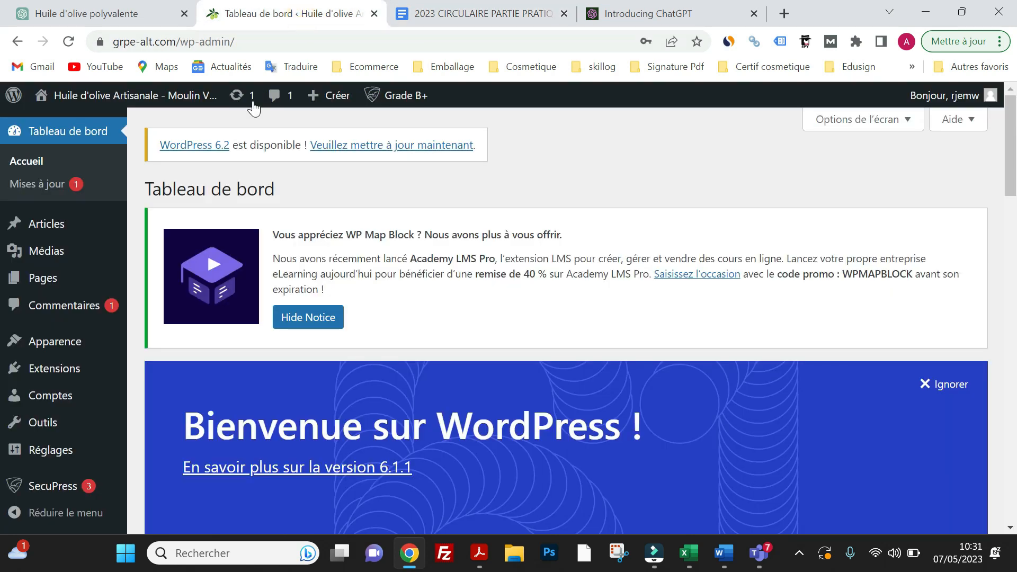
{"action": "mouse_move", "coordinate": [66, 229]}
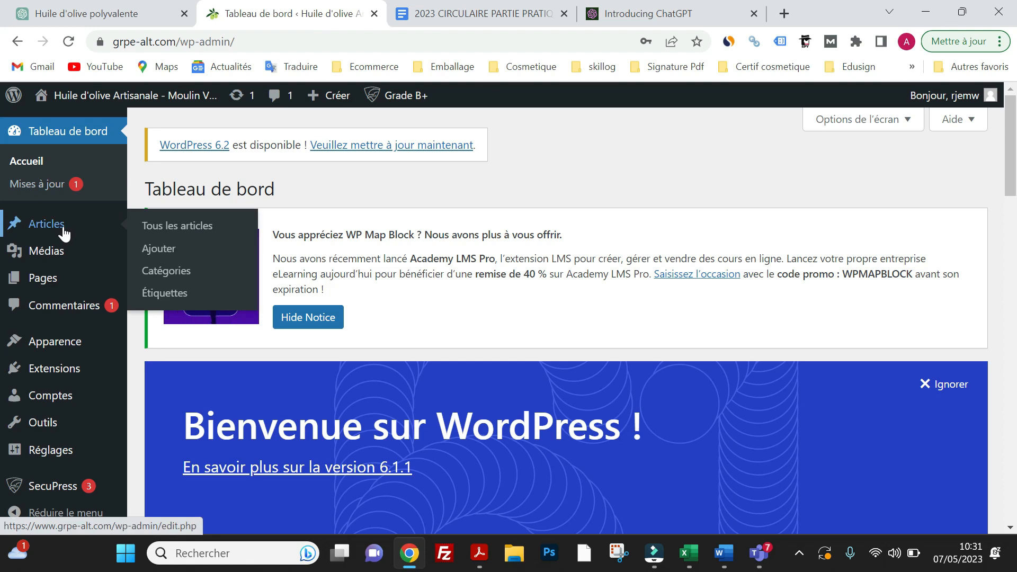
{"action": "left_click", "coordinate": [158, 251]}
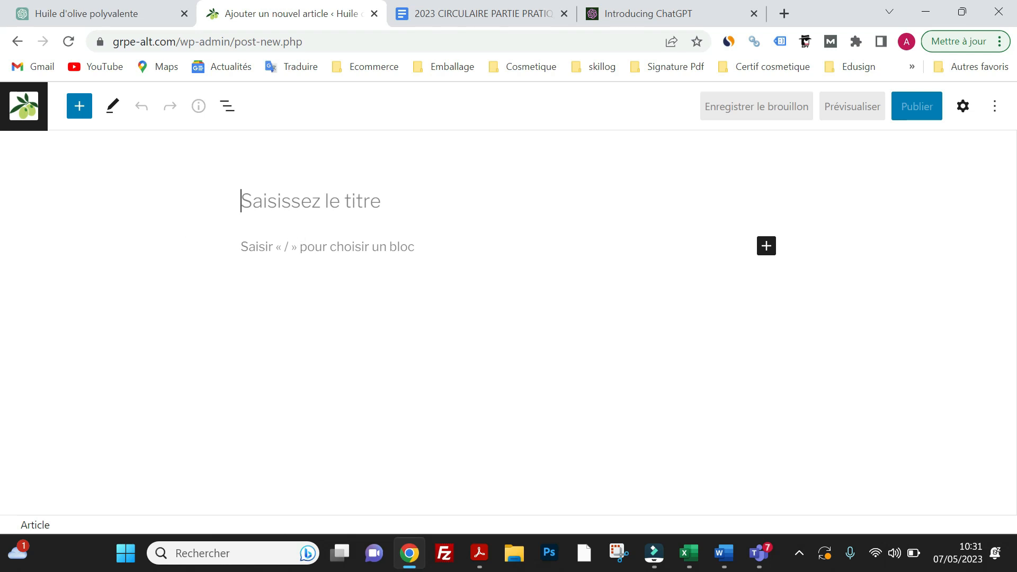
Copy the H1 text "Les bienfaits de l'huile d'olive sur la santé" from the ChatGPT reply and paste it as the post title
{"action": "left_click", "coordinate": [291, 201]}
{"action": "left_click", "coordinate": [100, 16]}
{"action": "left_click", "coordinate": [339, 480]}
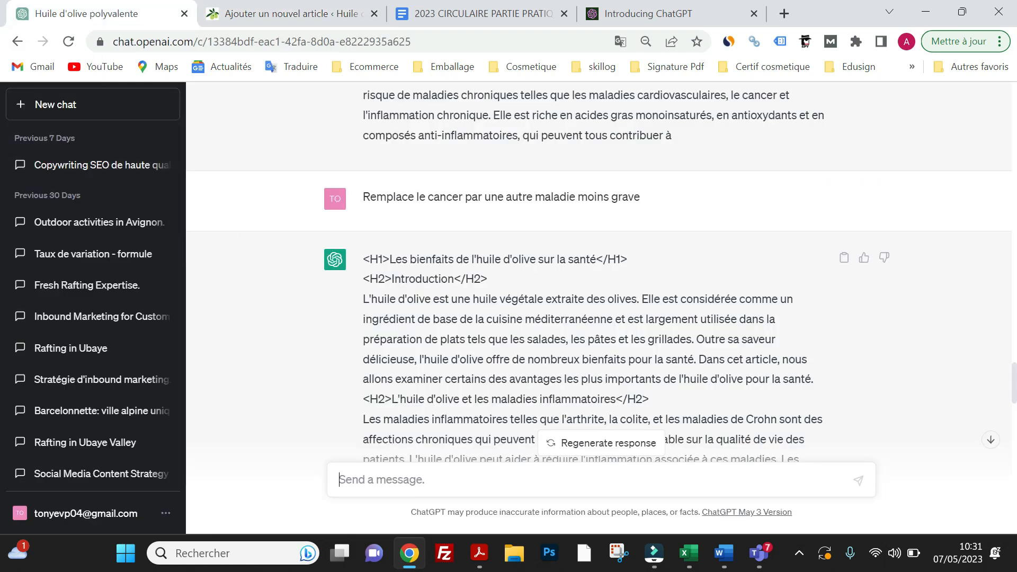
{"action": "left_click_drag", "start_coordinate": [389, 259], "coordinate": [596, 259]}
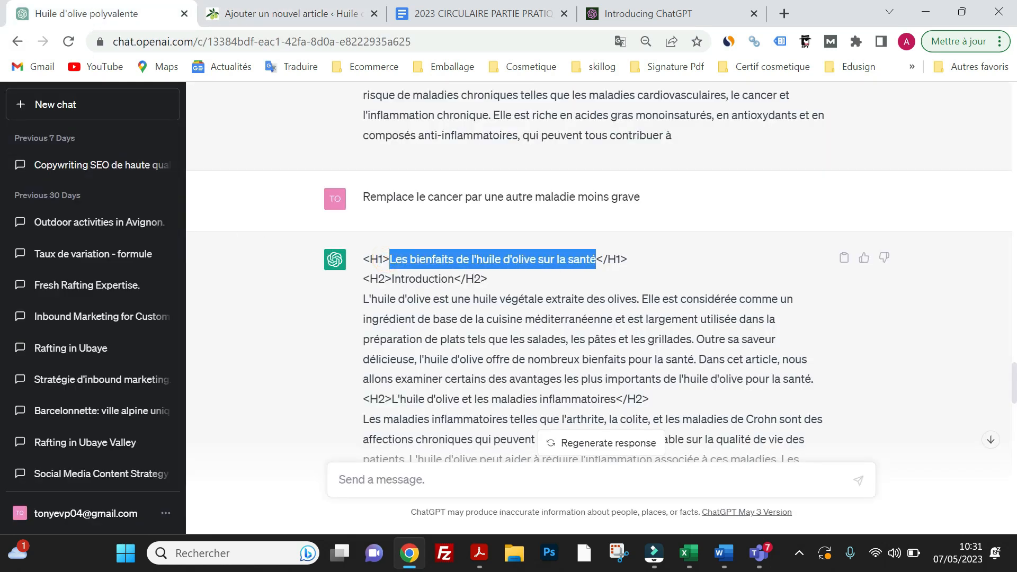
{"action": "right_click", "coordinate": [582, 262]}
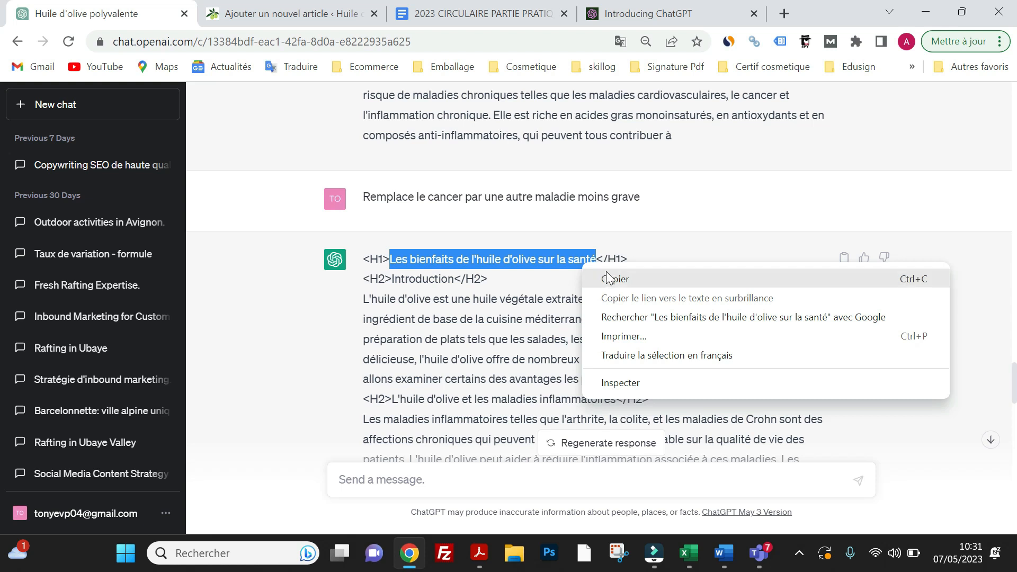
{"action": "left_click", "coordinate": [606, 272]}
{"action": "left_click", "coordinate": [277, 16]}
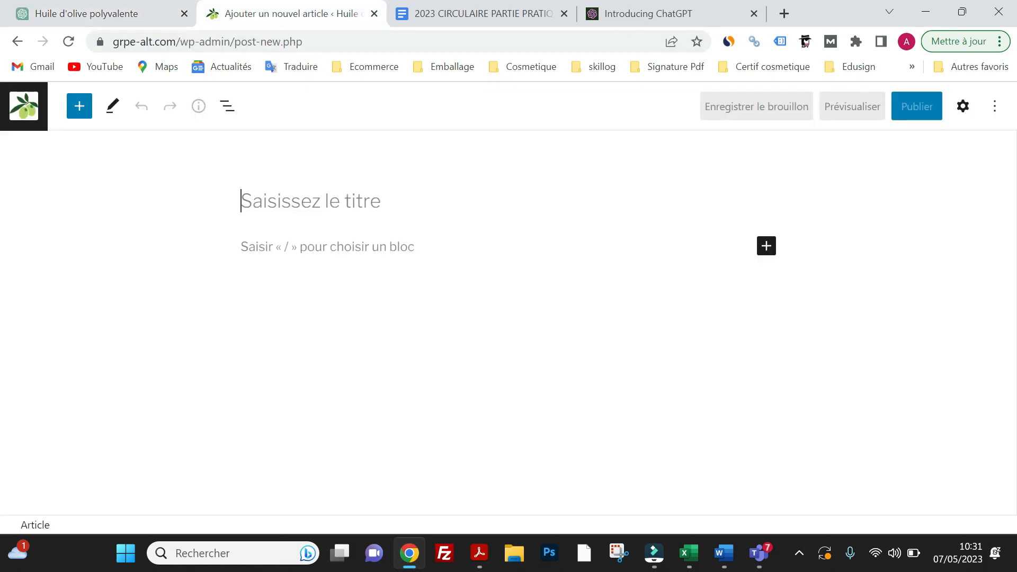
{"action": "right_click", "coordinate": [293, 217]}
{"action": "left_click", "coordinate": [327, 332]}
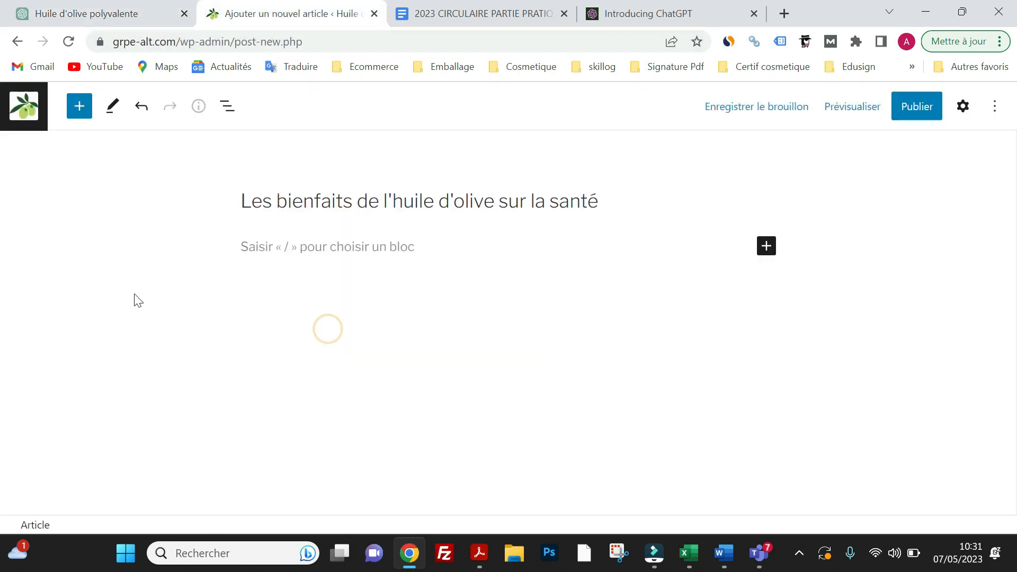
Add a paragraph block below the post title
{"action": "left_click", "coordinate": [323, 247]}
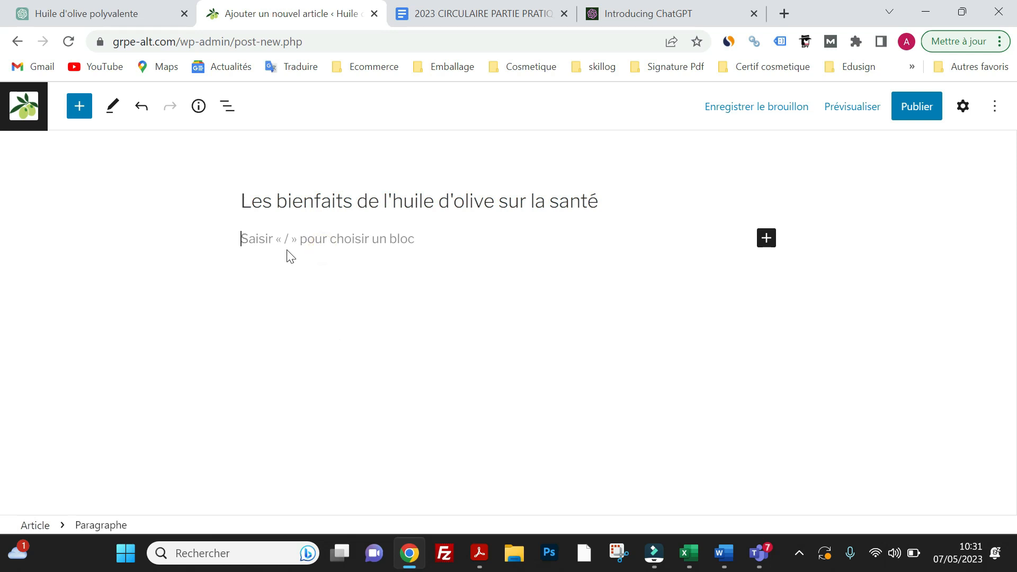
{"action": "left_click", "coordinate": [766, 238]}
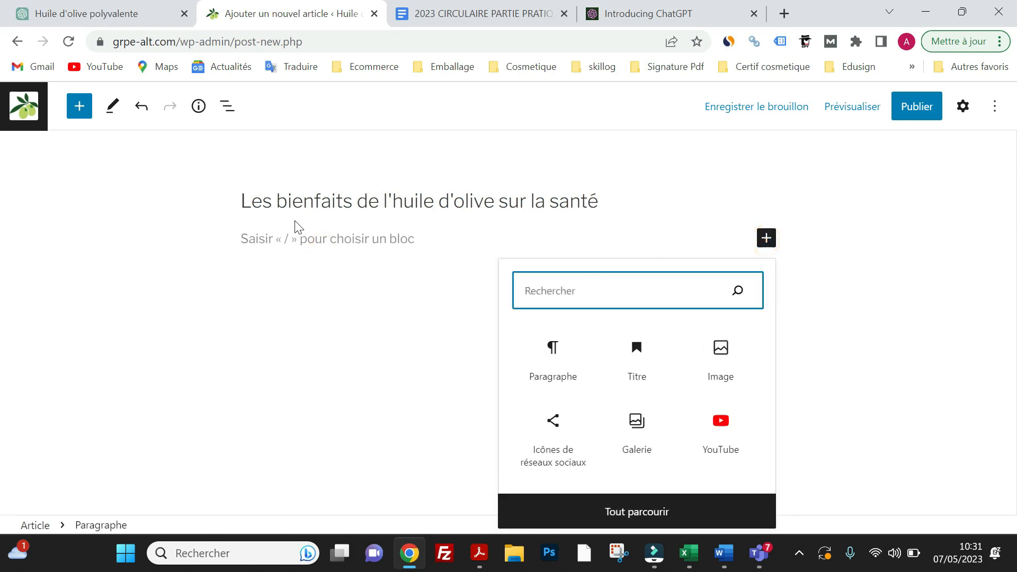
{"action": "left_click", "coordinate": [549, 351]}
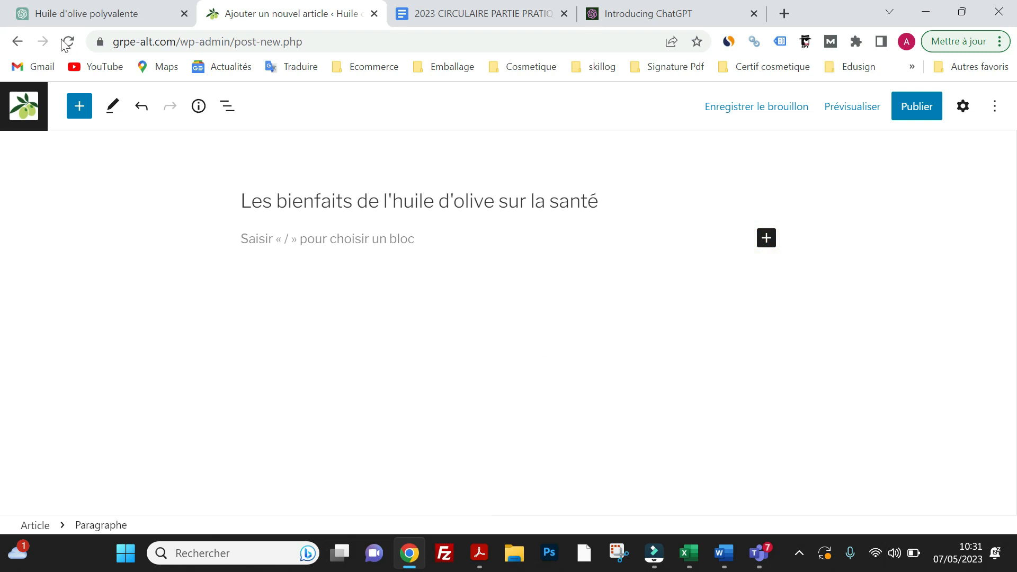
Copy the introduction paragraph from the same ChatGPT reply and paste it into the post's paragraph block
{"action": "left_click", "coordinate": [84, 16]}
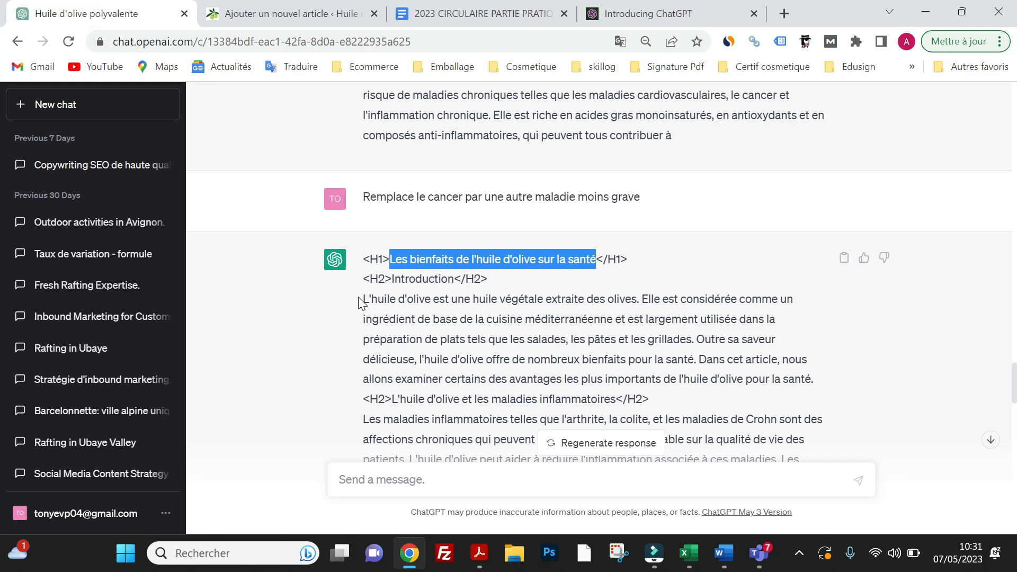
{"action": "left_click_drag", "start_coordinate": [362, 299], "coordinate": [837, 377]}
{"action": "right_click", "coordinate": [596, 336]}
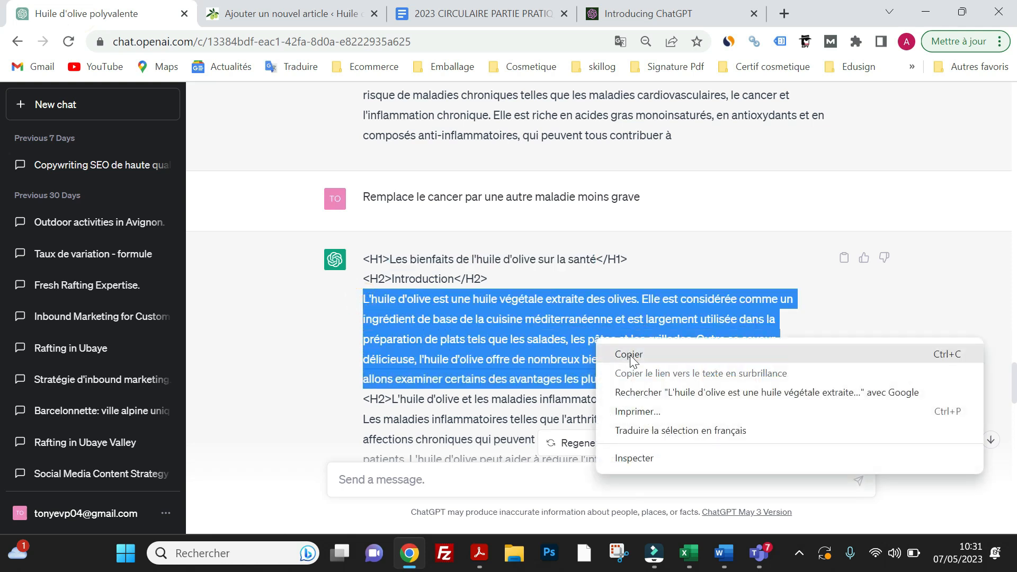
{"action": "left_click", "coordinate": [631, 360]}
{"action": "left_click", "coordinate": [255, 13]}
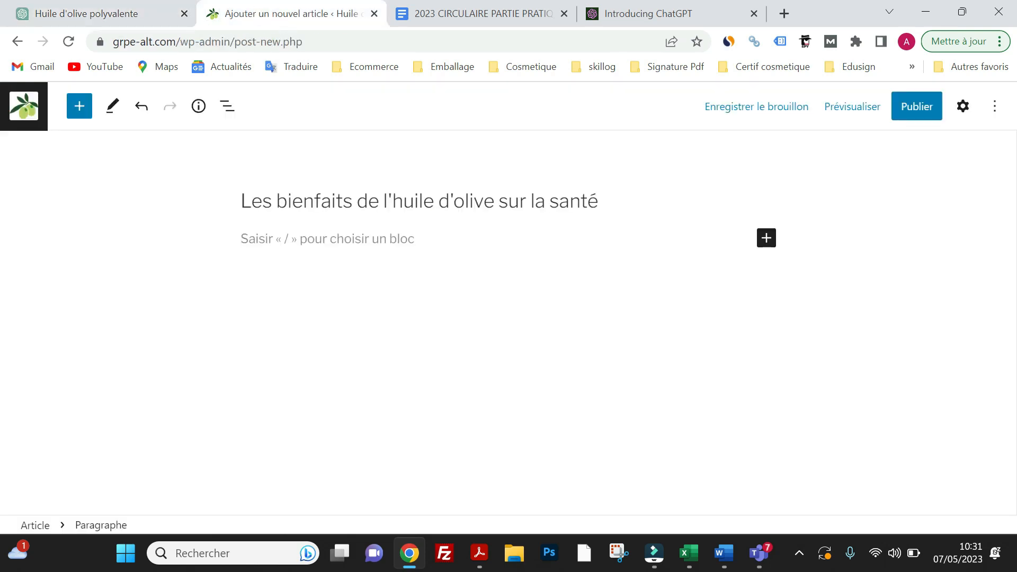
{"action": "right_click", "coordinate": [302, 233]}
{"action": "left_click", "coordinate": [288, 242]}
{"action": "right_click", "coordinate": [289, 241]}
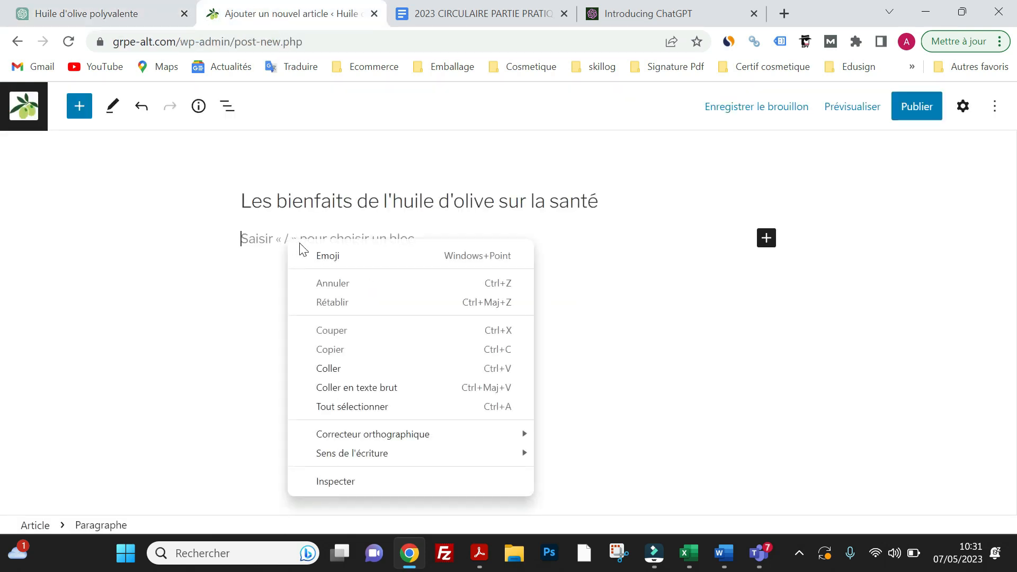
{"action": "left_click", "coordinate": [328, 369]}
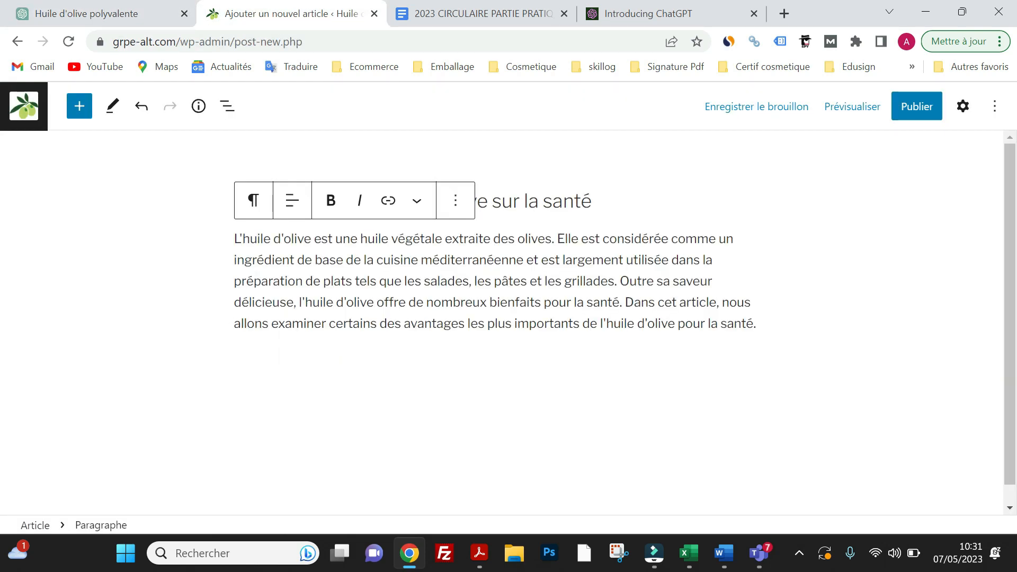
Insert accuel-personalise-scaled-e1637762595937.jpg from the media library in an image block below the introduction
{"action": "key", "text": "Return"}
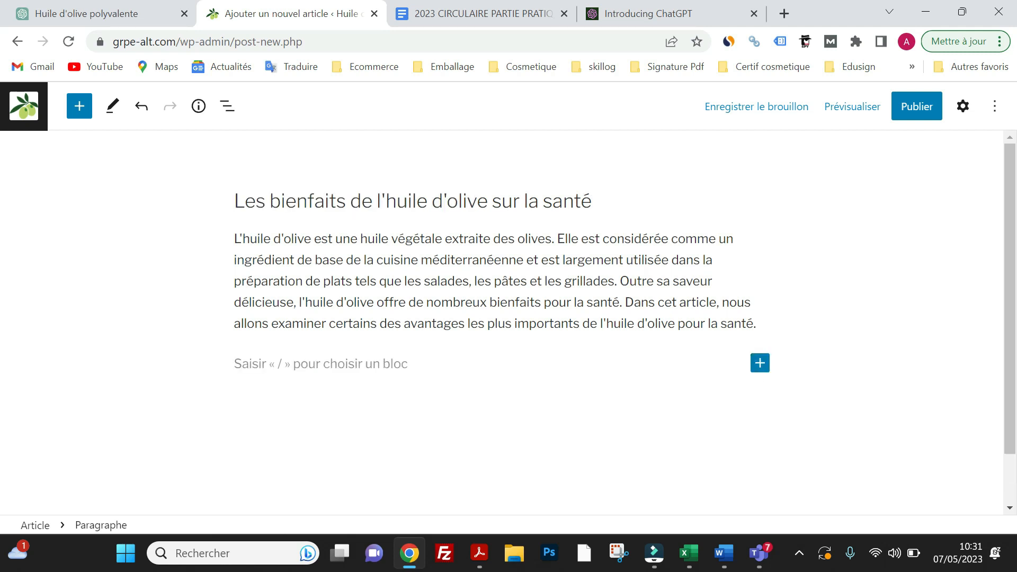
{"action": "left_click", "coordinate": [759, 364]}
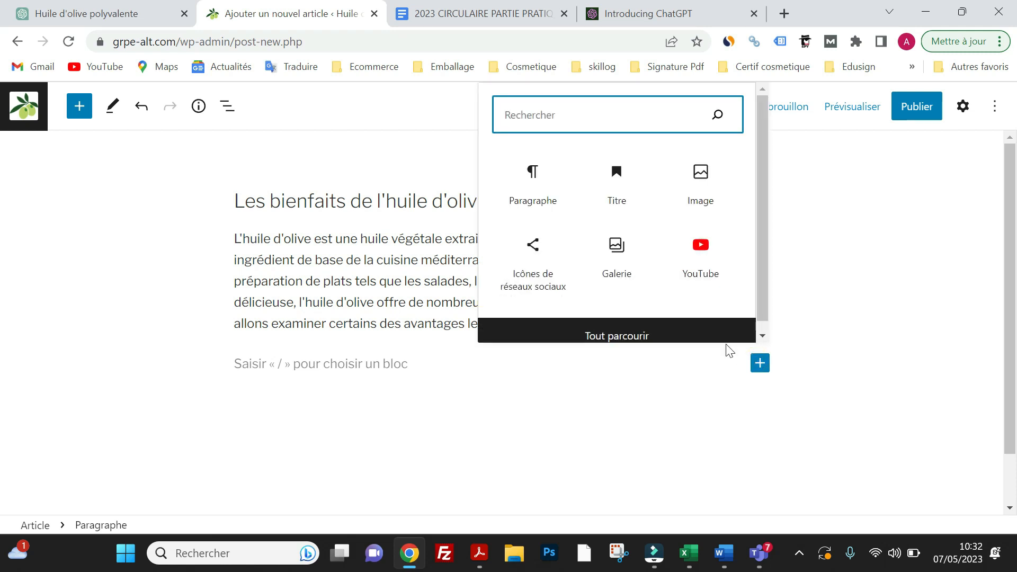
{"action": "left_click", "coordinate": [702, 190]}
{"action": "left_click", "coordinate": [702, 189]}
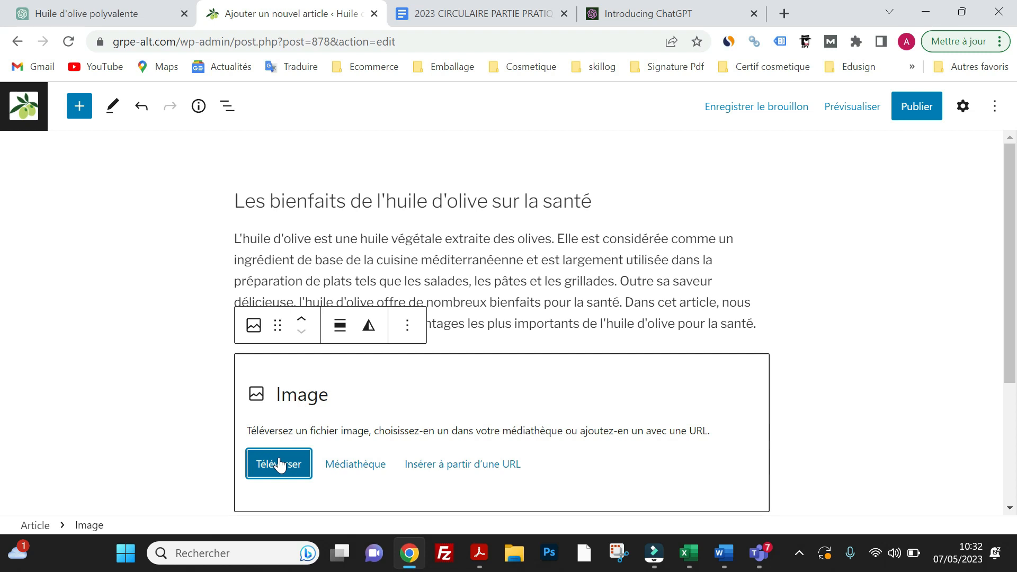
{"action": "left_click", "coordinate": [338, 465]}
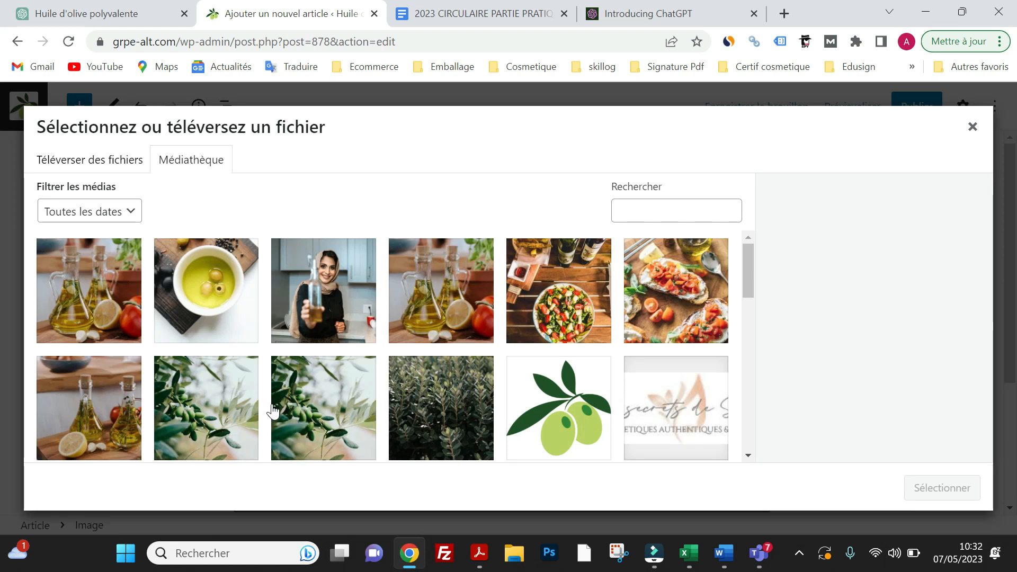
{"action": "left_click", "coordinate": [411, 323]}
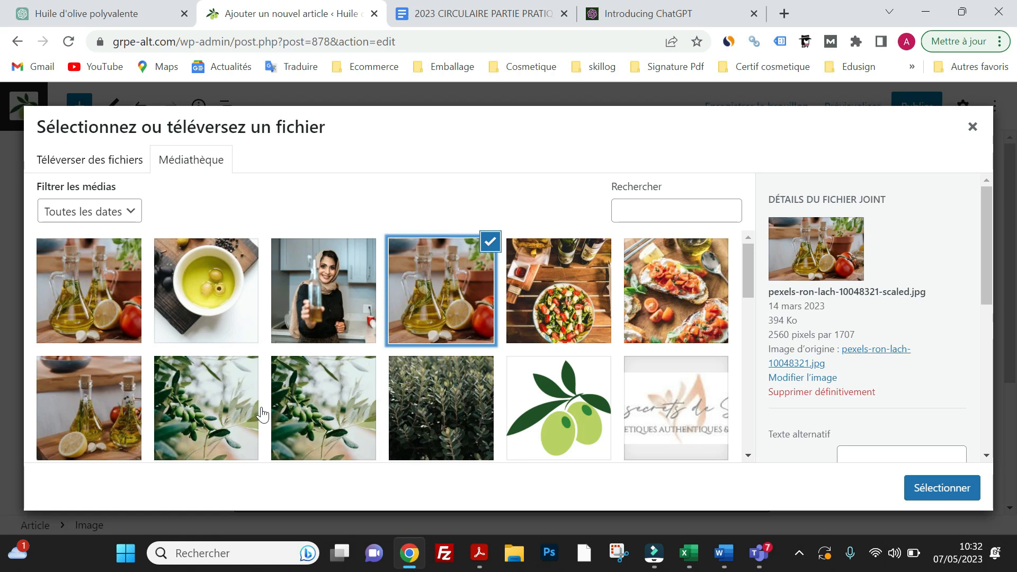
{"action": "scroll", "coordinate": [262, 416], "scroll_direction": "down", "scroll_amount": 3}
{"action": "left_click", "coordinate": [111, 295]}
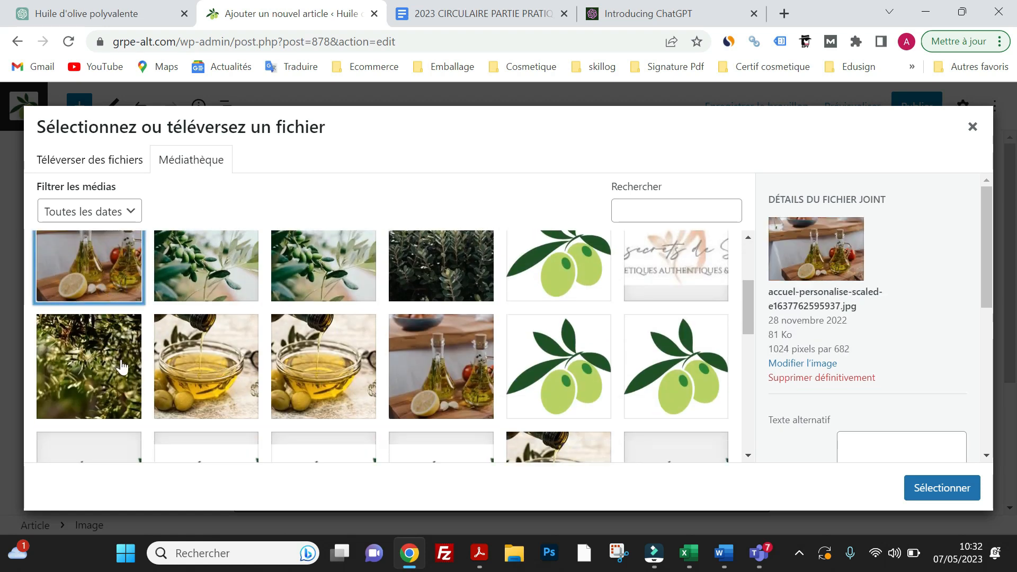
{"action": "scroll", "coordinate": [116, 364], "scroll_direction": "up", "scroll_amount": 2}
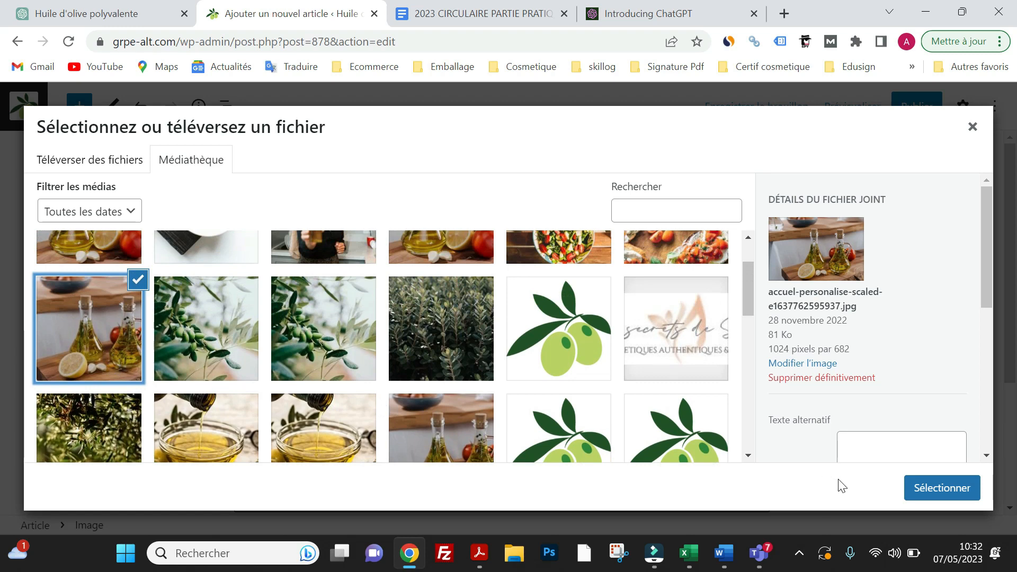
{"action": "left_click", "coordinate": [915, 490]}
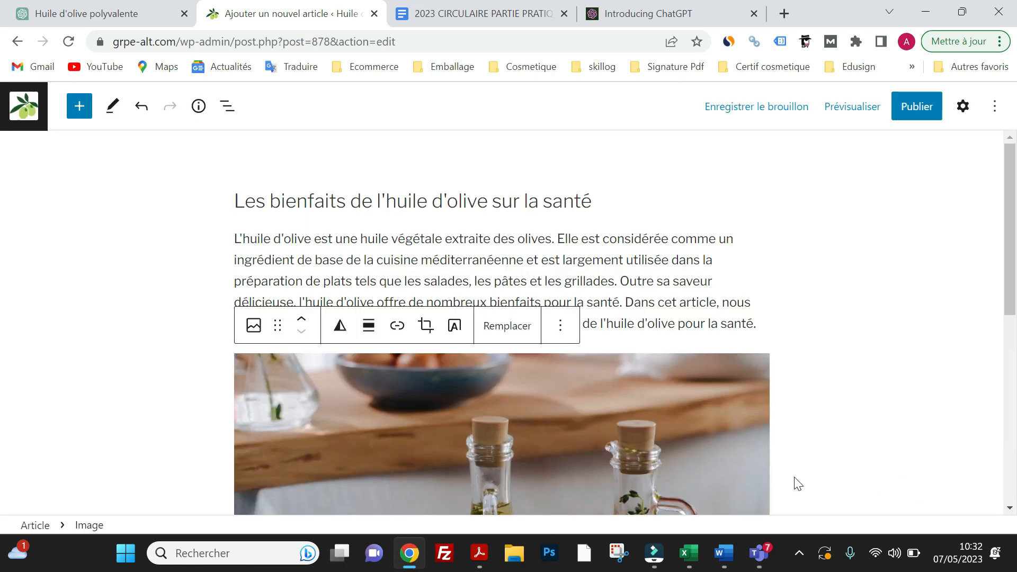
Remove the image block from below the introduction
{"action": "scroll", "coordinate": [581, 408], "scroll_direction": "down", "scroll_amount": 4}
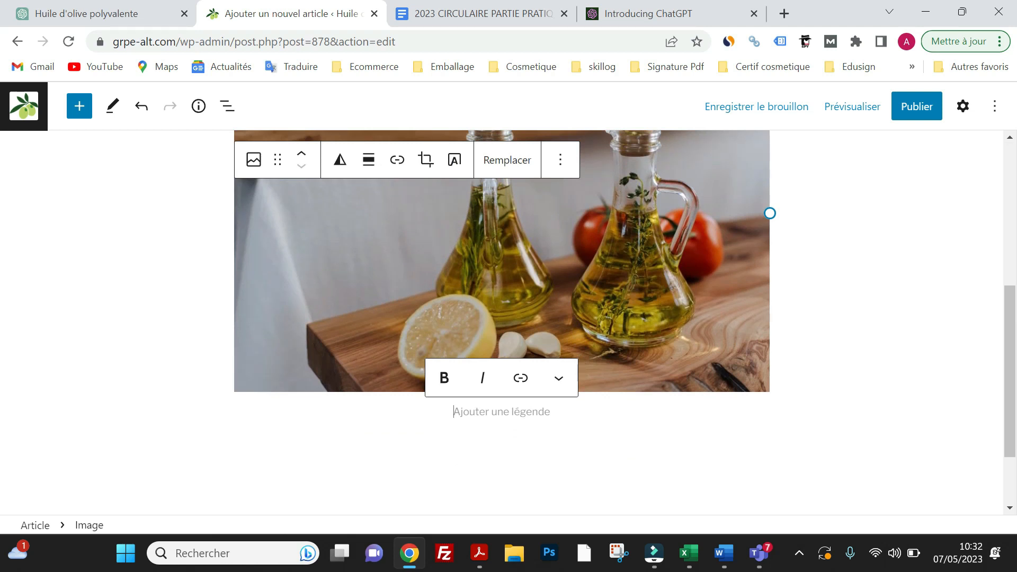
{"action": "left_click", "coordinate": [560, 160]}
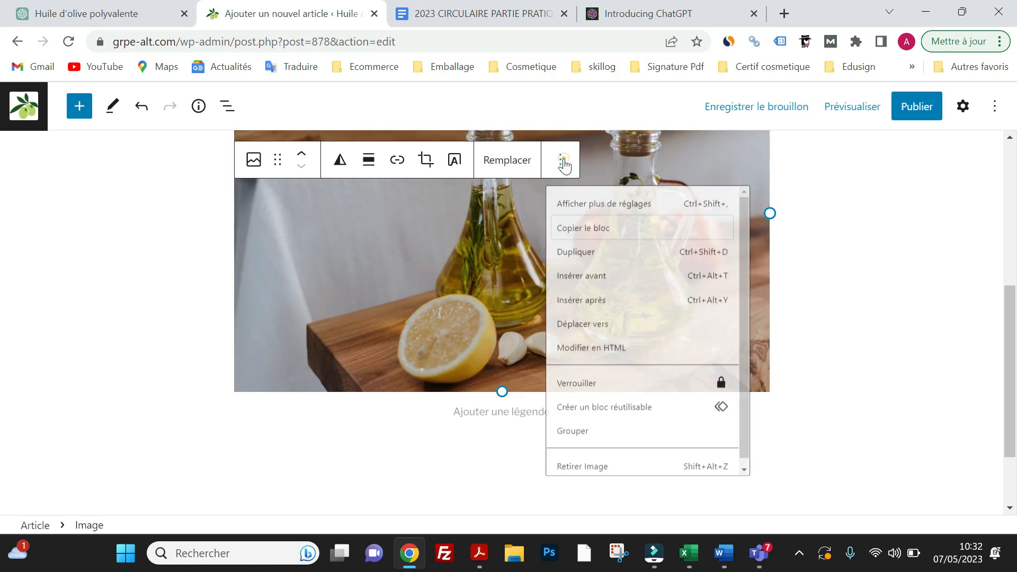
{"action": "left_click", "coordinate": [599, 513]}
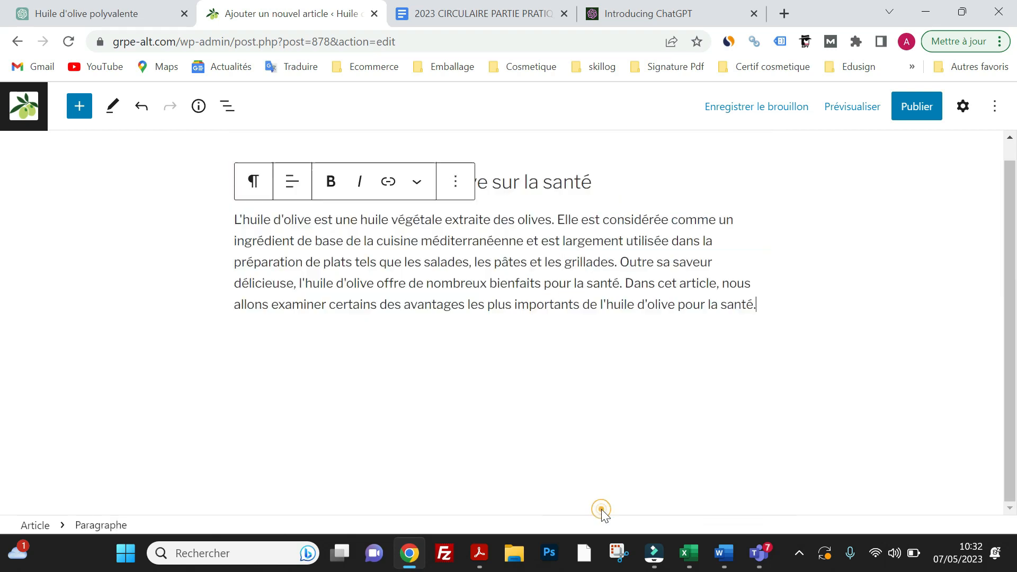
Add an image block below the introduction and choose accuel-personalise-scaled-e1637762595937.jpg in the media library
{"action": "left_click", "coordinate": [783, 303]}
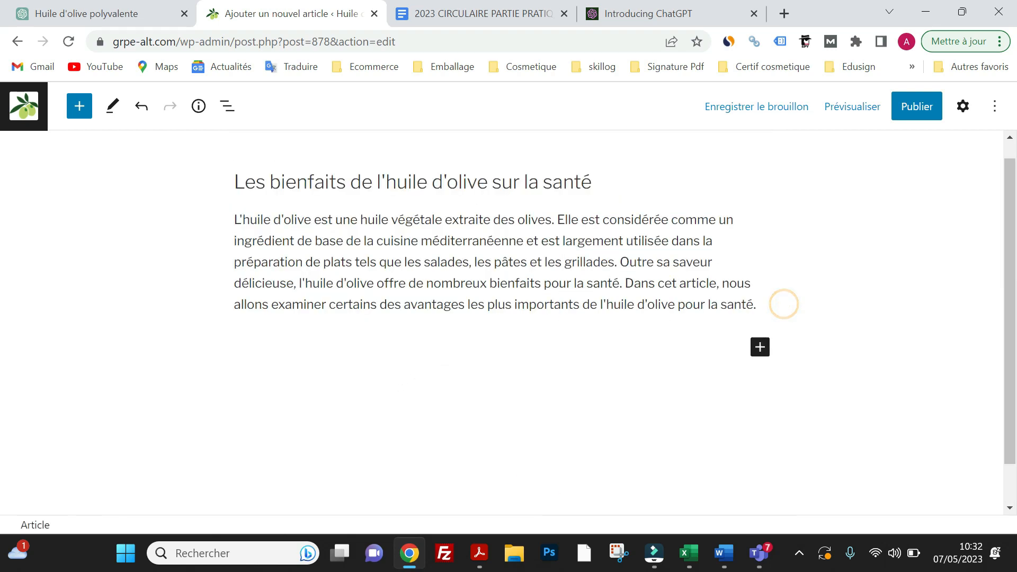
{"action": "left_click", "coordinate": [760, 347]}
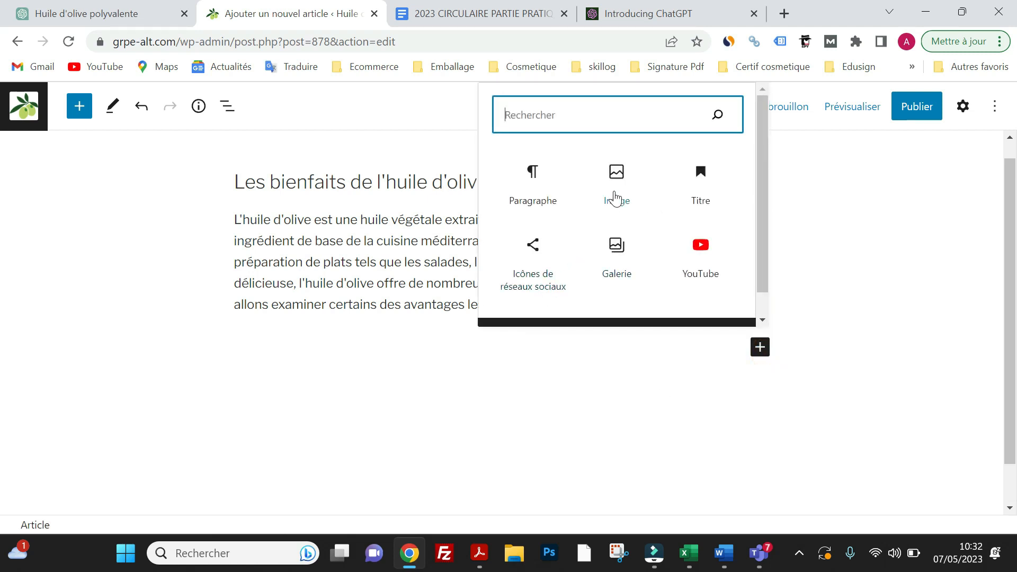
{"action": "left_click", "coordinate": [614, 191]}
{"action": "left_click", "coordinate": [356, 448]}
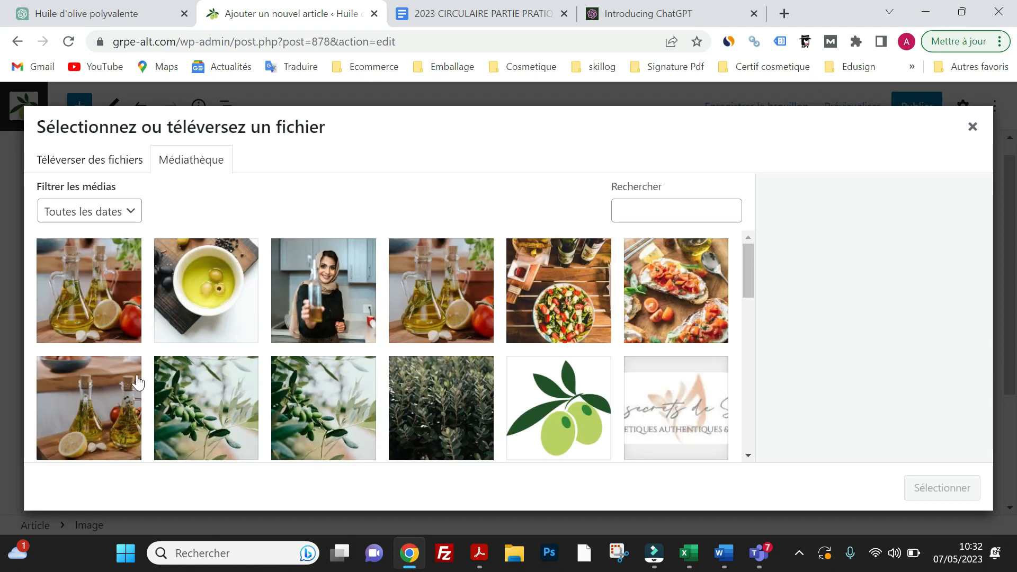
{"action": "scroll", "coordinate": [114, 371], "scroll_direction": "down", "scroll_amount": 1}
{"action": "left_click", "coordinate": [118, 360]}
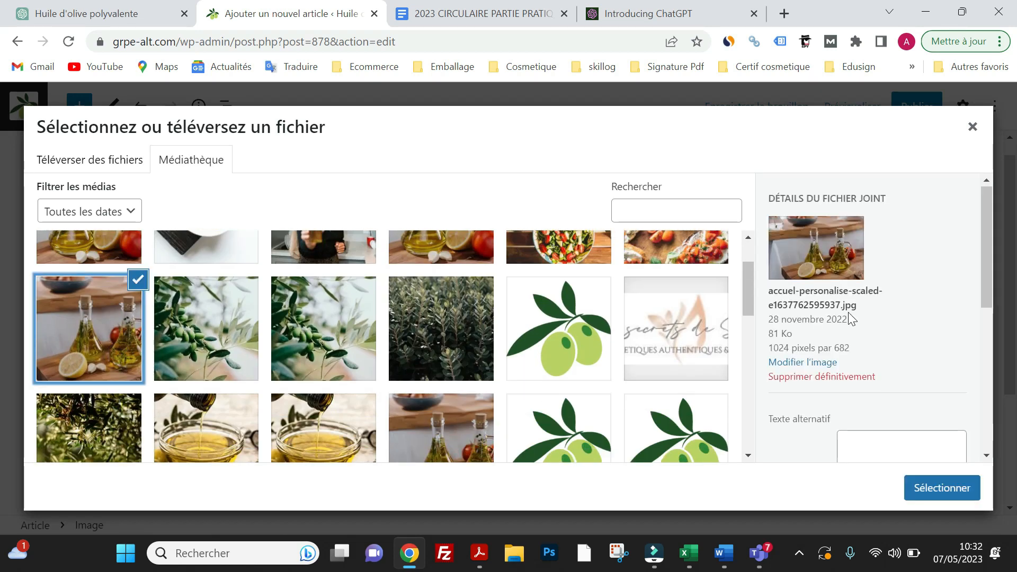
Enter "Deux bouteilles d'huiles d'olive sur une table en bois" as the selected image's alternative text
{"action": "scroll", "coordinate": [834, 332], "scroll_direction": "down", "scroll_amount": 5}
{"action": "scroll", "coordinate": [833, 343], "scroll_direction": "up", "scroll_amount": 5}
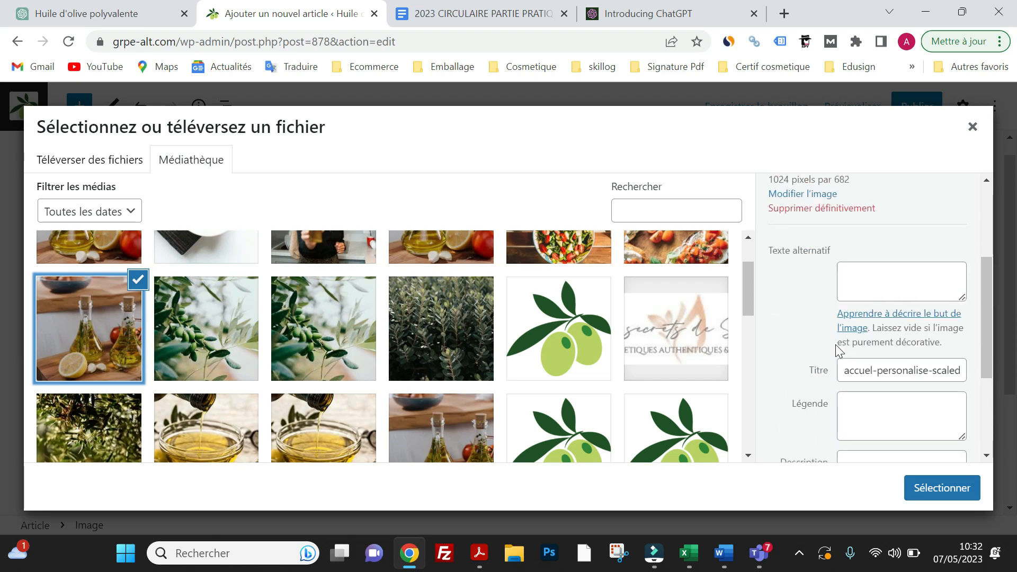
{"action": "left_click", "coordinate": [867, 366]}
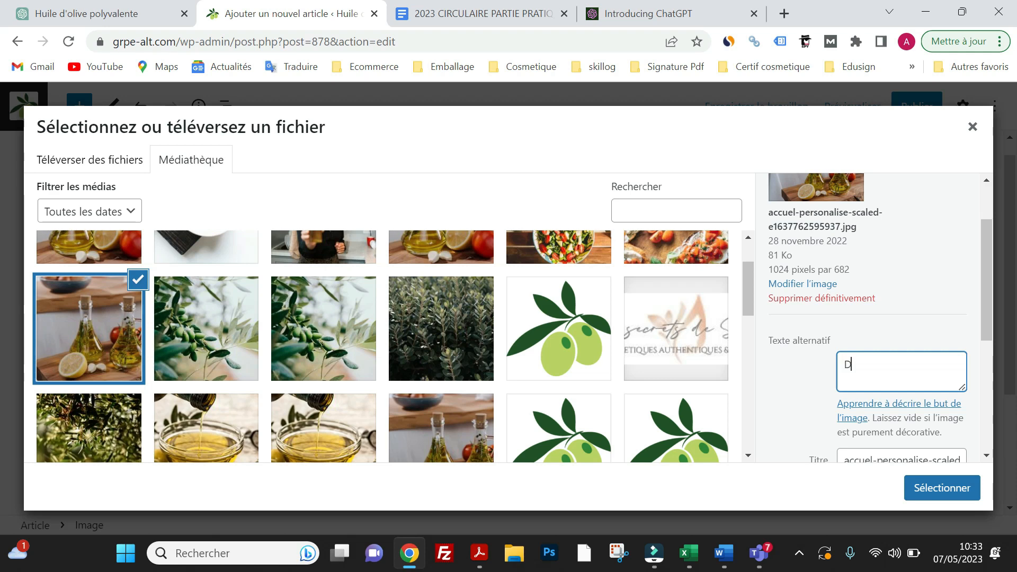
{"action": "type", "text": "x bouteilles d'hui"}
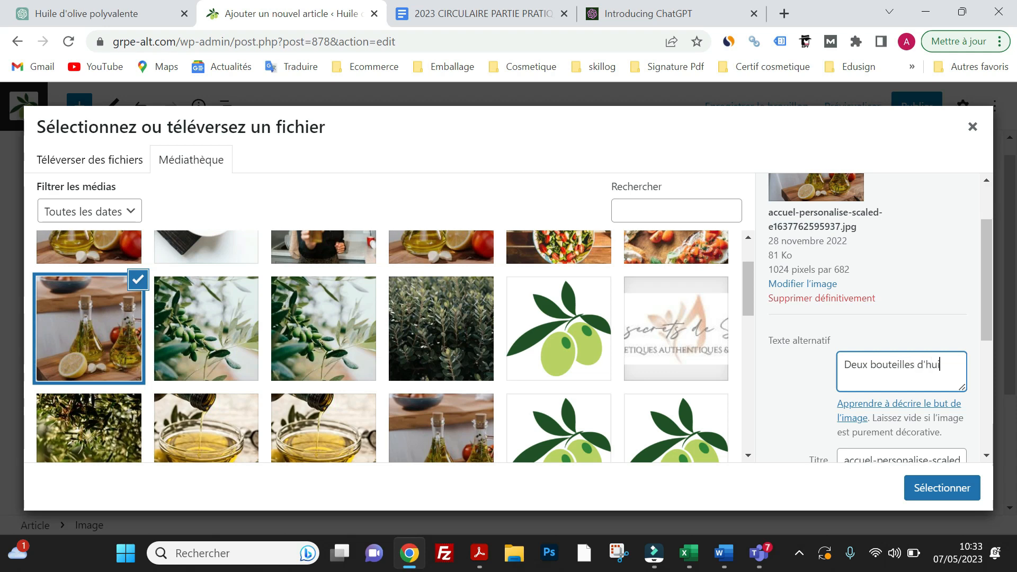
{"action": "type", "text": "les d'olive s"}
{"action": "left_click", "coordinate": [952, 366]}
{"action": "key", "text": "BackSpace"}
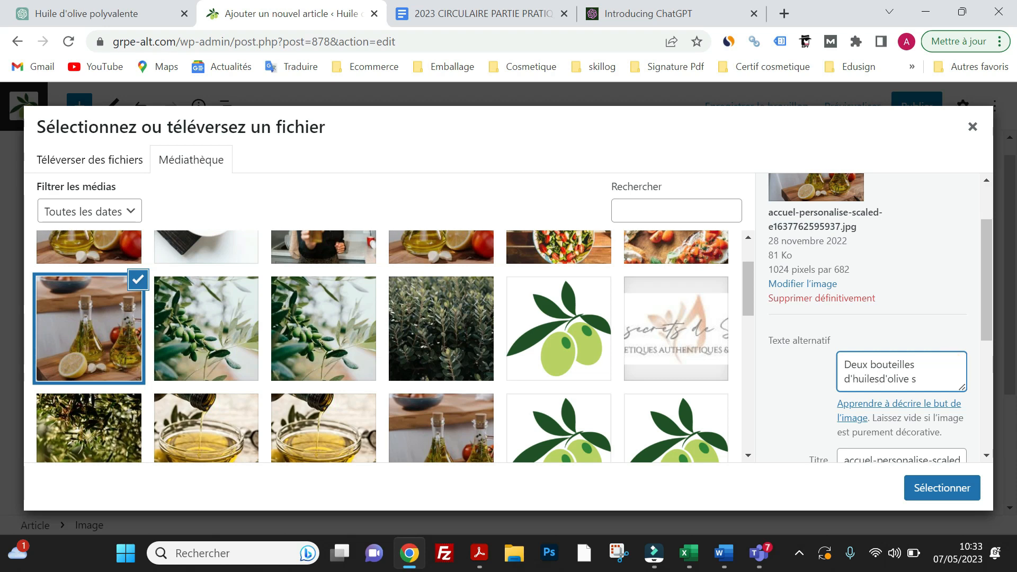
{"action": "left_click", "coordinate": [899, 383]}
{"action": "type", "text": "ur une"}
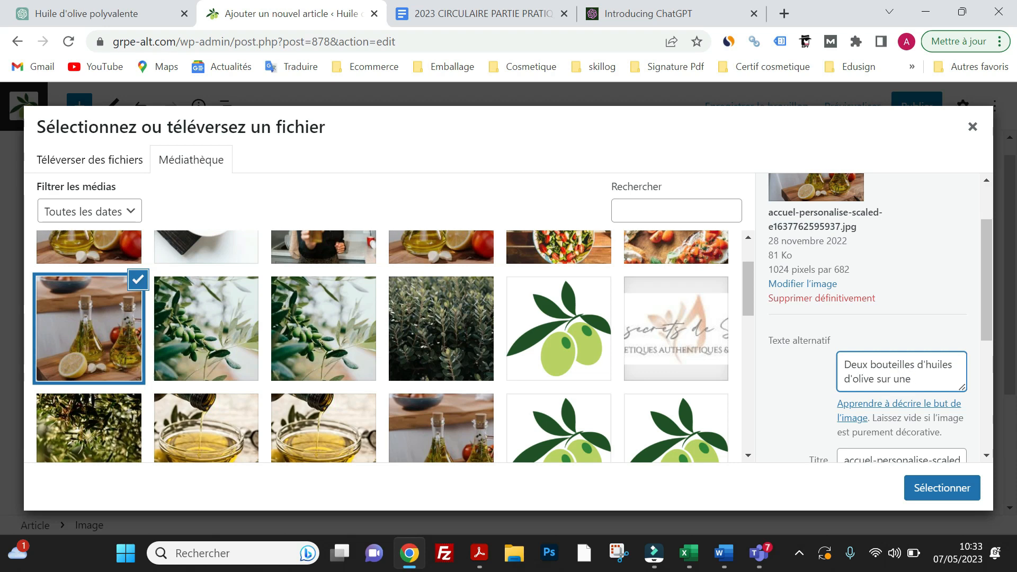
{"action": "type", "text": " table en boi"}
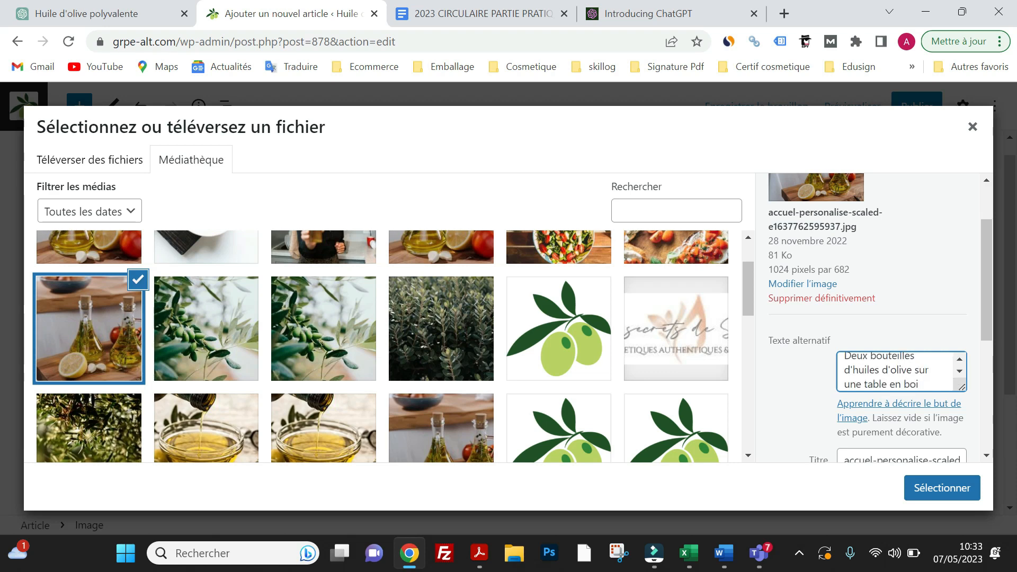
{"action": "type", "text": "s"}
Clear the image's title and replace it with a copy of the alternative text
{"action": "scroll", "coordinate": [900, 371], "scroll_direction": "down", "scroll_amount": 3}
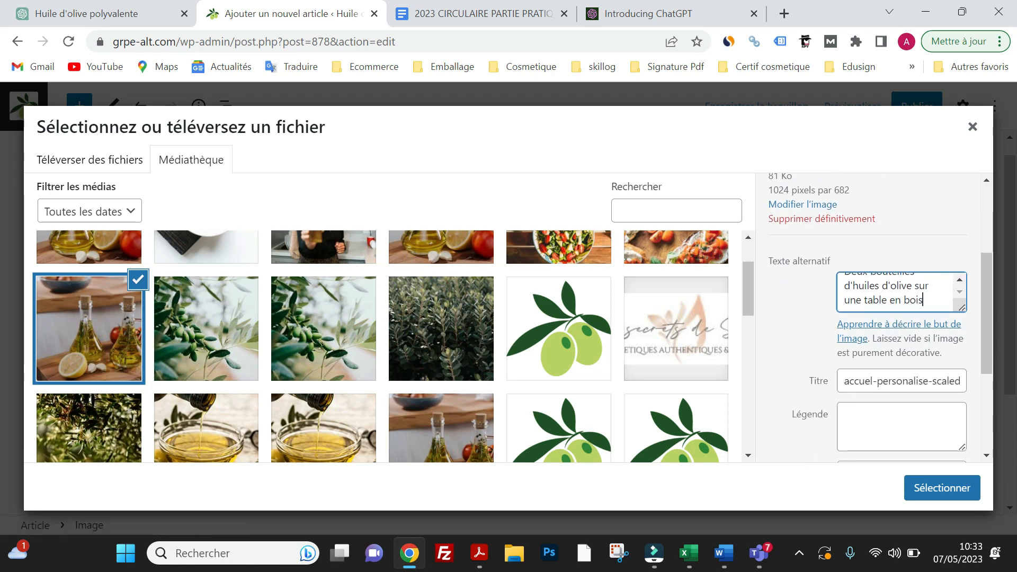
{"action": "key", "text": "Tab"}
{"action": "key", "text": "BackSpace"}
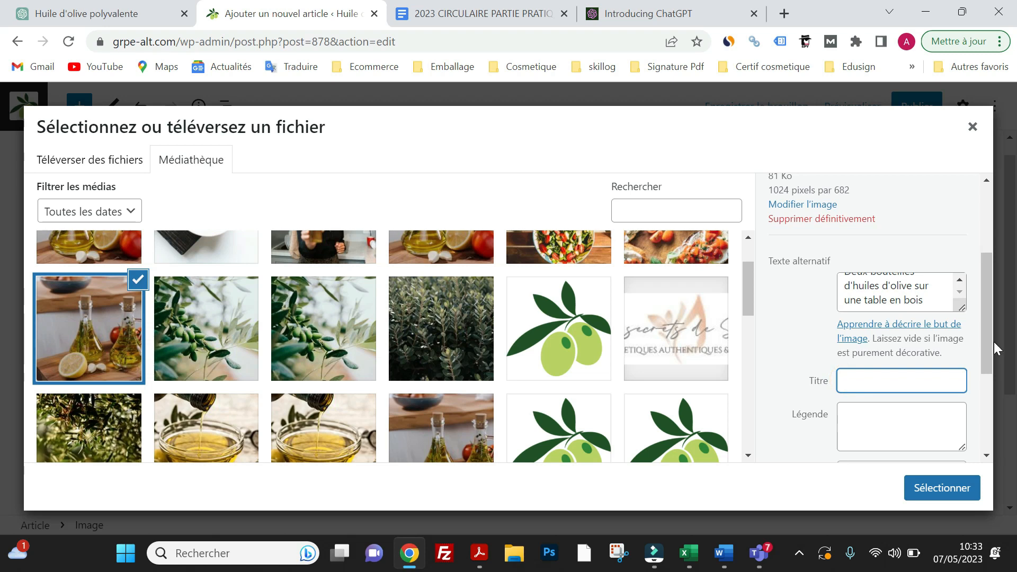
{"action": "key", "text": "shift+Tab"}
{"action": "key", "text": "ctrl+c"}
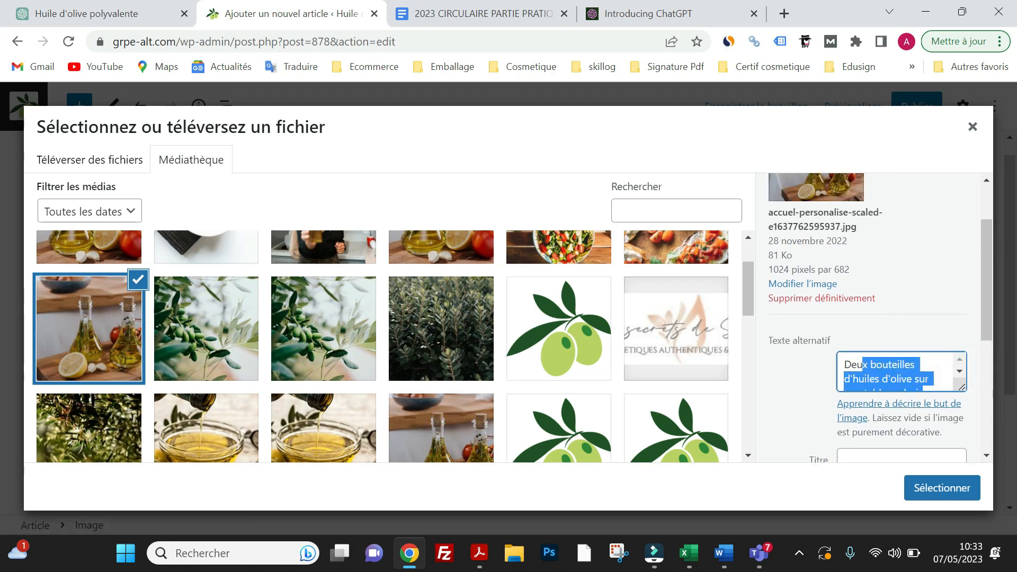
{"action": "right_click", "coordinate": [858, 382]}
{"action": "left_click", "coordinate": [487, 152]}
{"action": "scroll", "coordinate": [643, 277], "scroll_direction": "down", "scroll_amount": 1}
{"action": "scroll", "coordinate": [805, 399], "scroll_direction": "down", "scroll_amount": 2}
{"action": "left_click", "coordinate": [855, 382]}
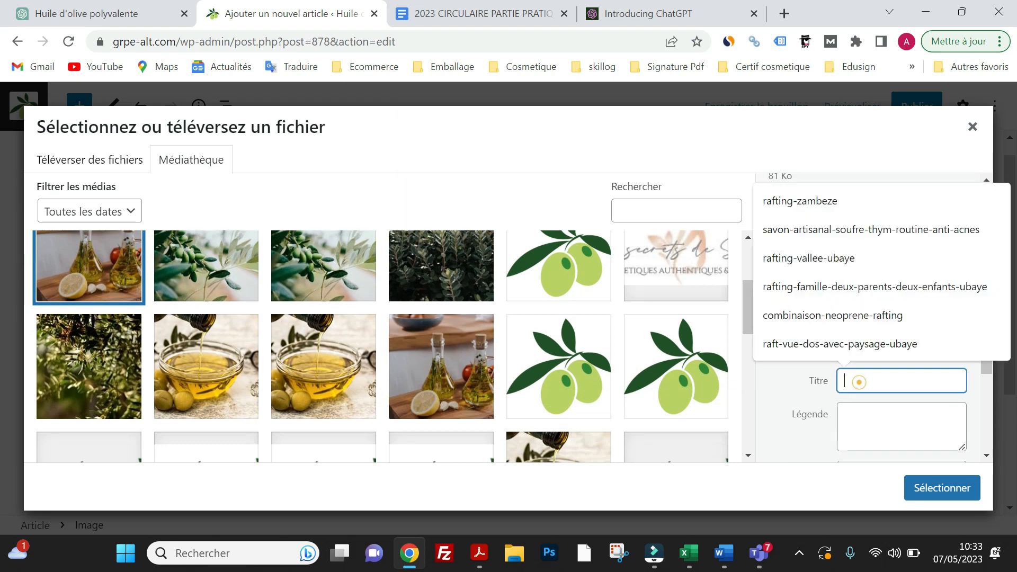
{"action": "right_click", "coordinate": [856, 383]}
{"action": "left_click", "coordinate": [701, 256]}
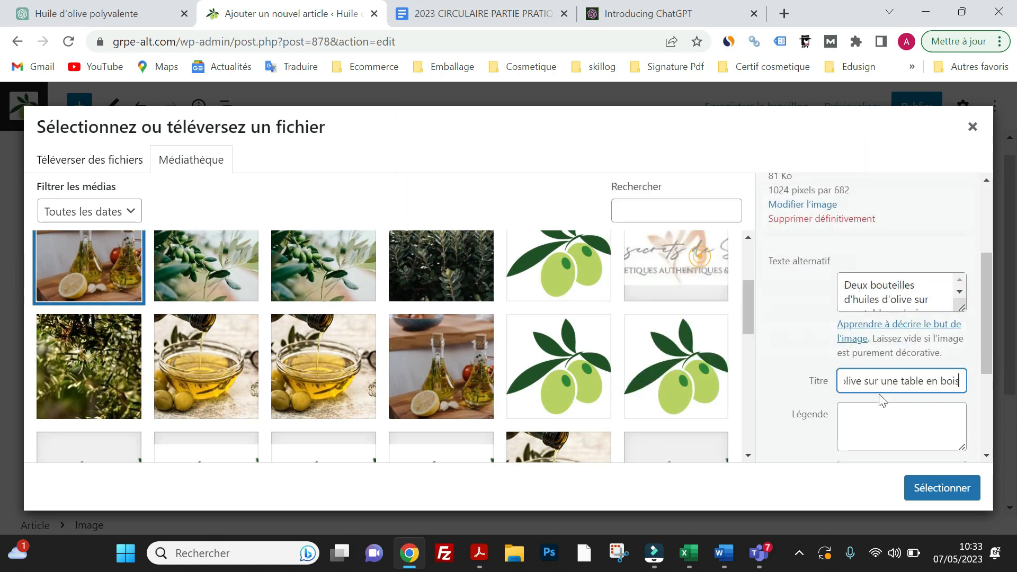
Hyphenate the start of the image title and drop the "d'" before "huiles" so it begins "Deux-bouteilles-huiles"
{"action": "key", "text": "ctrl+a"}
{"action": "left_click", "coordinate": [869, 381]}
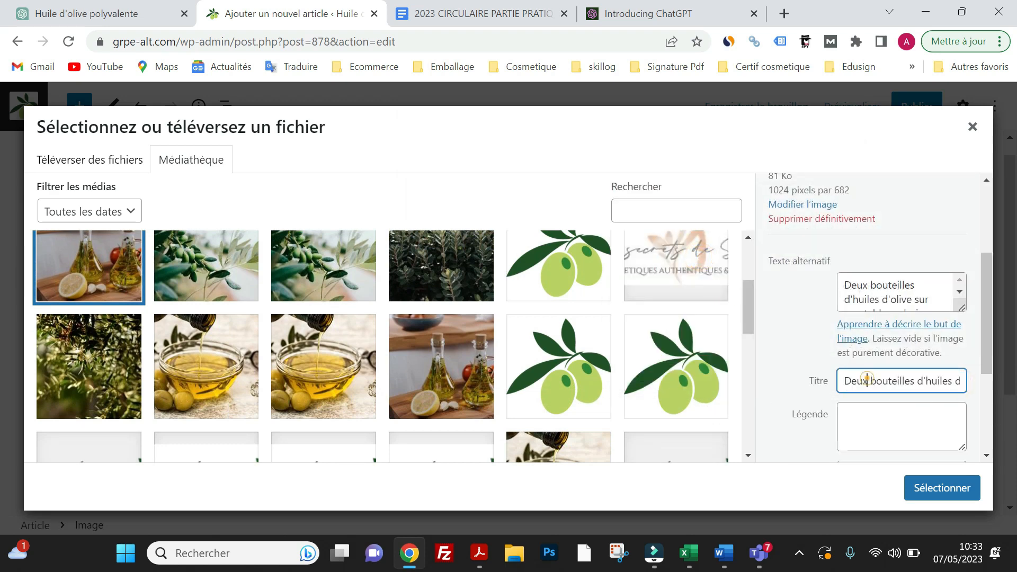
{"action": "key", "text": "BackSpace"}
{"action": "type", "text": "-"}
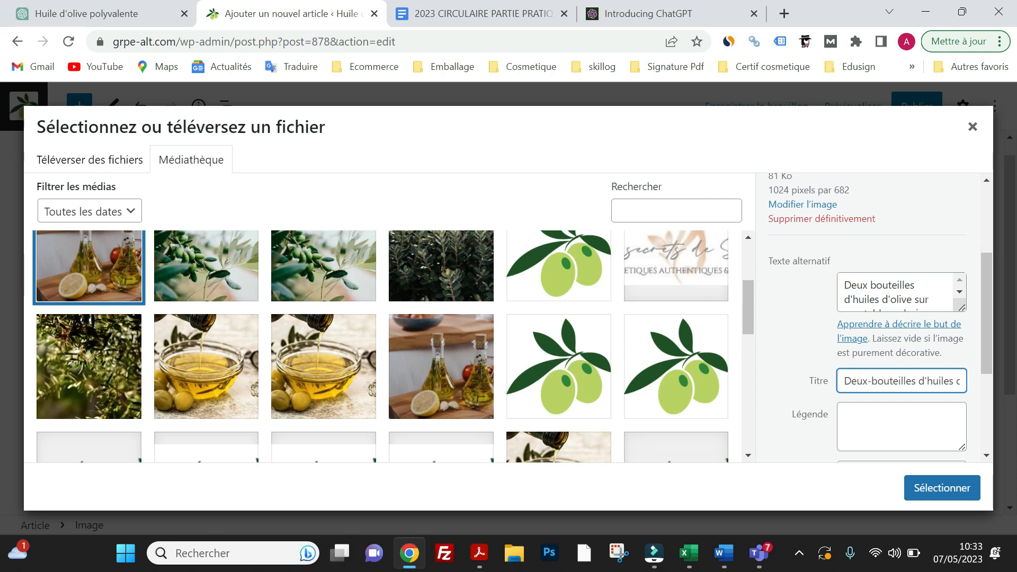
{"action": "key", "text": "BackSpace"}
{"action": "key", "text": "BackSpace"}
{"action": "key", "text": "BackSpace"}
{"action": "type", "text": "-"}
Replace the space and "d'" before "olive" in the image title with a hyphen, giving "huiles-olive"
{"action": "left_click_drag", "start_coordinate": [946, 381], "coordinate": [969, 391]}
{"action": "left_click", "coordinate": [850, 383]}
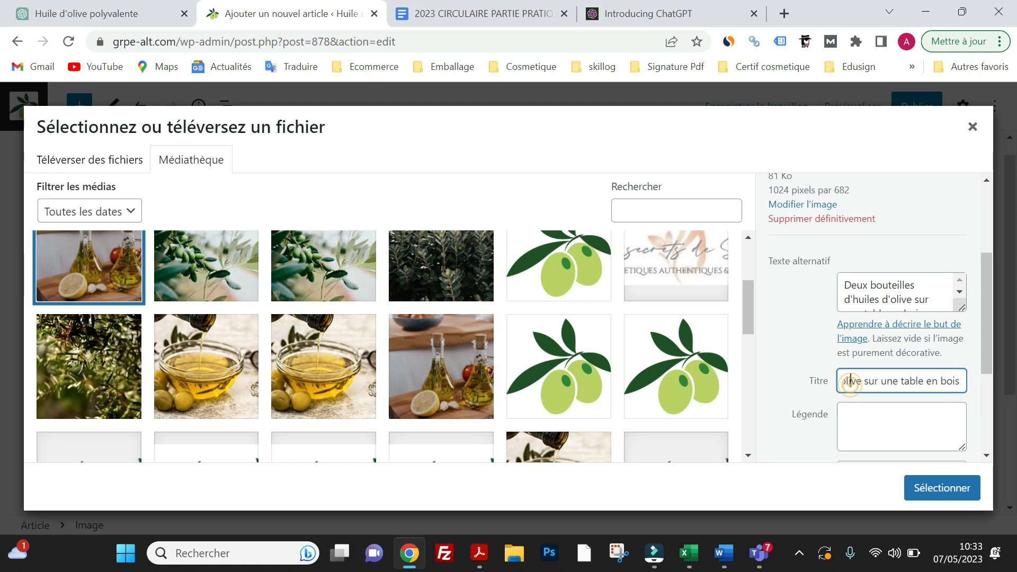
{"action": "key", "text": "Left"}
{"action": "key", "text": "Left"}
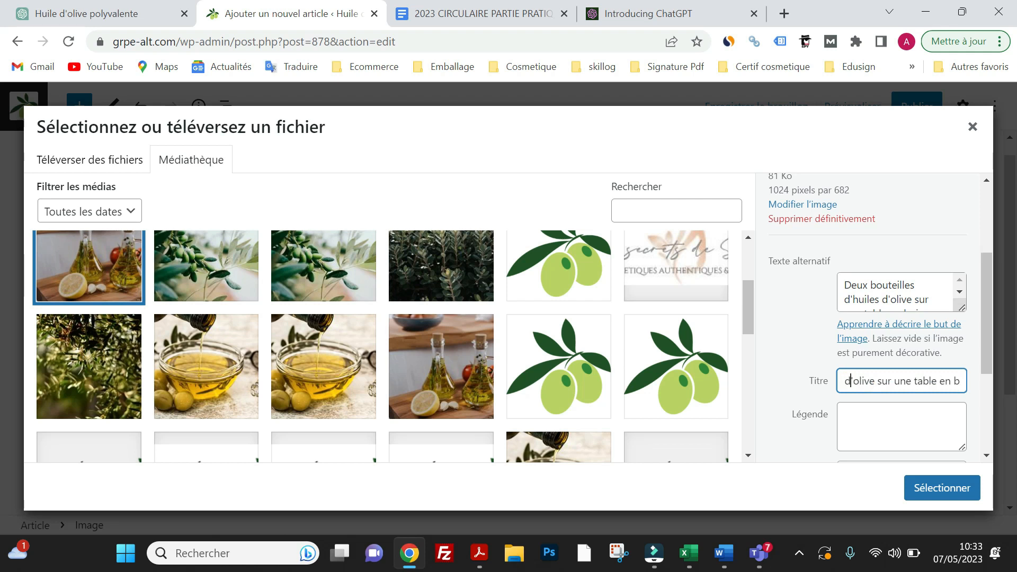
{"action": "key", "text": "BackSpace"}
{"action": "key", "text": "BackSpace"}
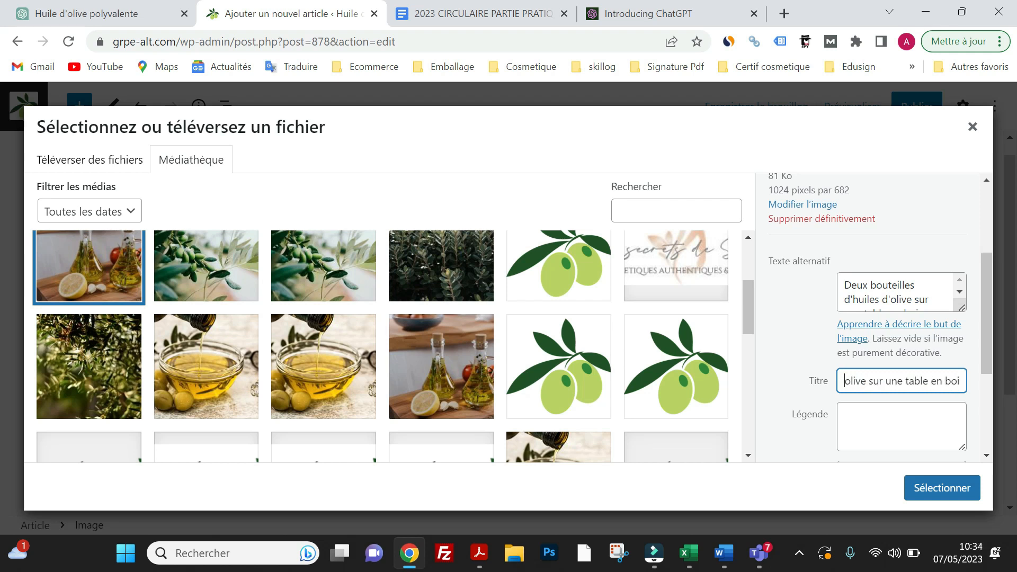
{"action": "key", "text": "Left"}
{"action": "key", "text": "Left"}
{"action": "key", "text": "Left"}
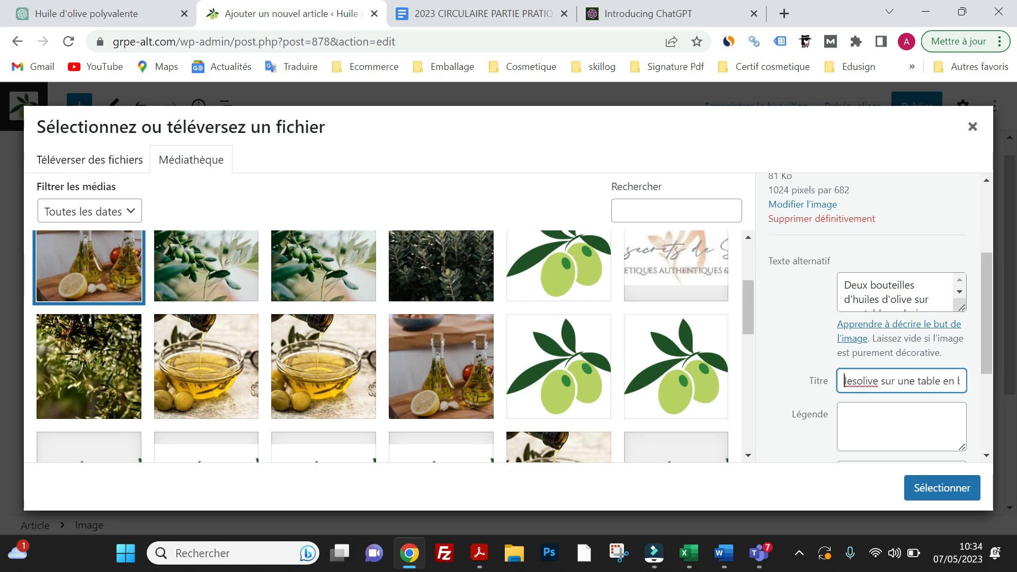
{"action": "type", "text": "-"}
Replace "sur une" and "en" in the image title with hyphens so it ends in "olive-table-bois"
{"action": "left_click_drag", "start_coordinate": [924, 381], "coordinate": [916, 381]}
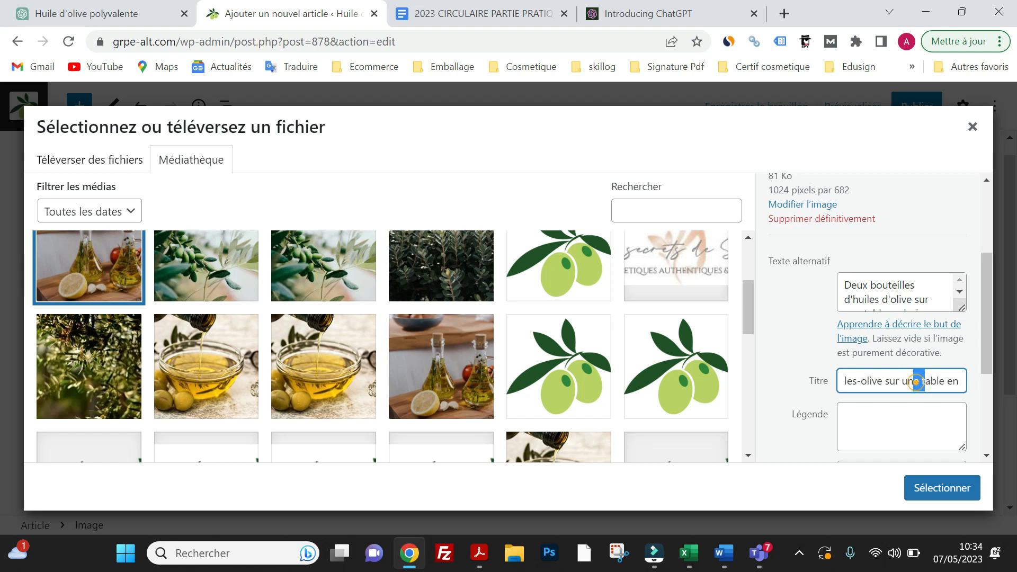
{"action": "key", "text": "ctrl+shift+Left"}
{"action": "key", "text": "ctrl+shift+Left"}
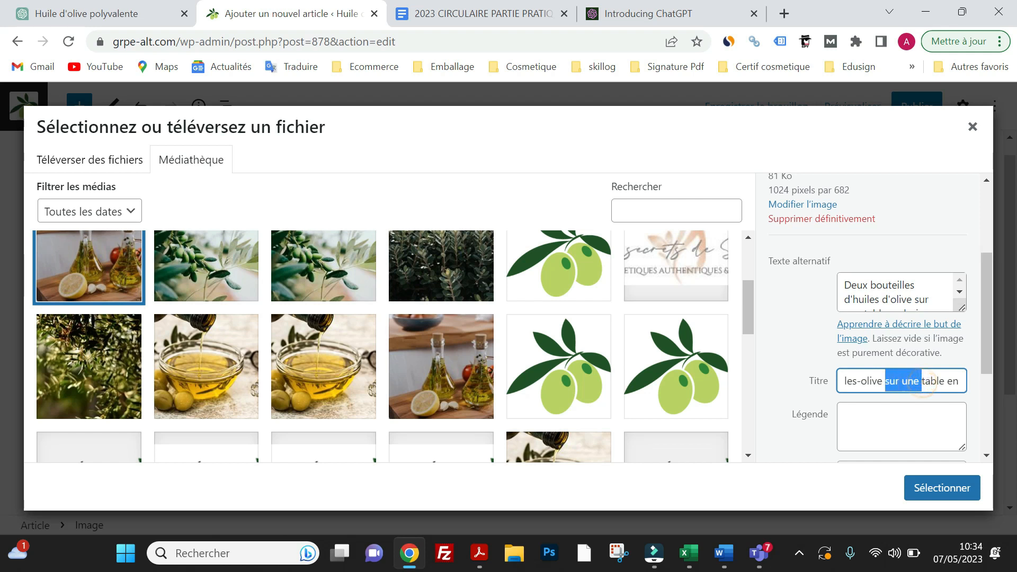
{"action": "type", "text": "-"}
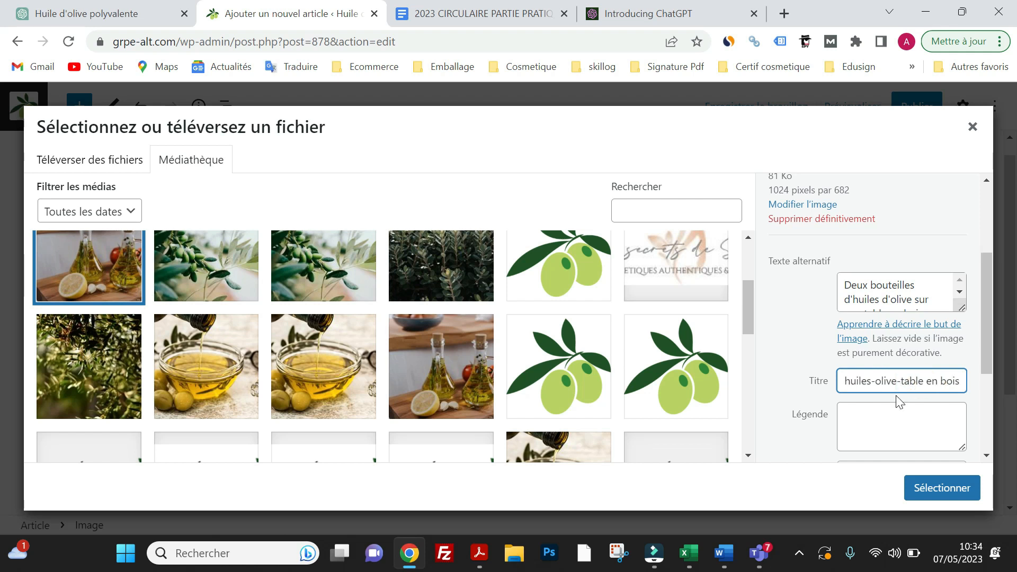
{"action": "left_click_drag", "start_coordinate": [941, 381], "coordinate": [926, 381]}
{"action": "type", "text": "-"}
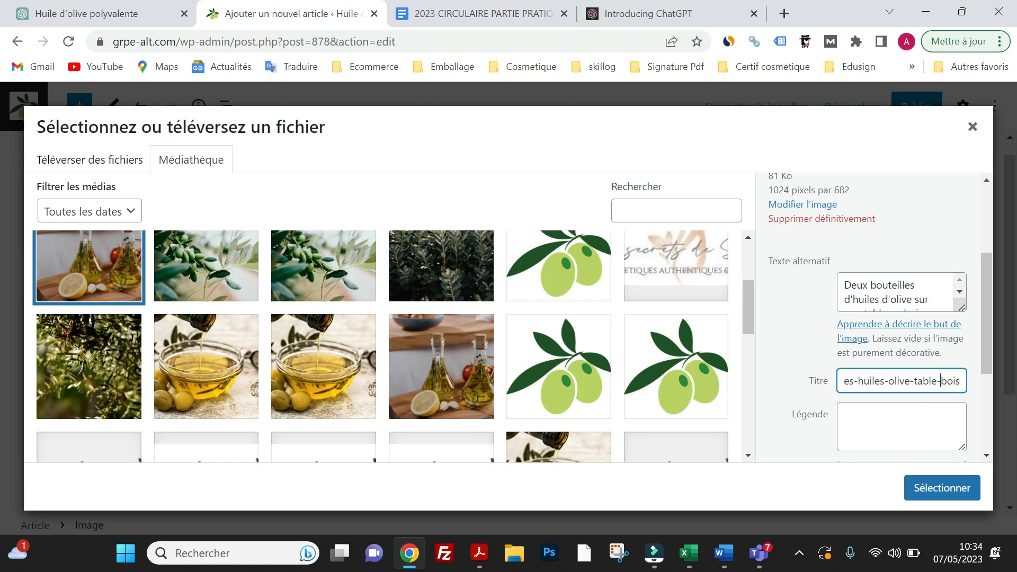
Enter the image caption "Deux bouteilles d'huile d'olive en verre sur une table de cuisine en bois entourées de condiments."
{"action": "left_click", "coordinate": [908, 416]}
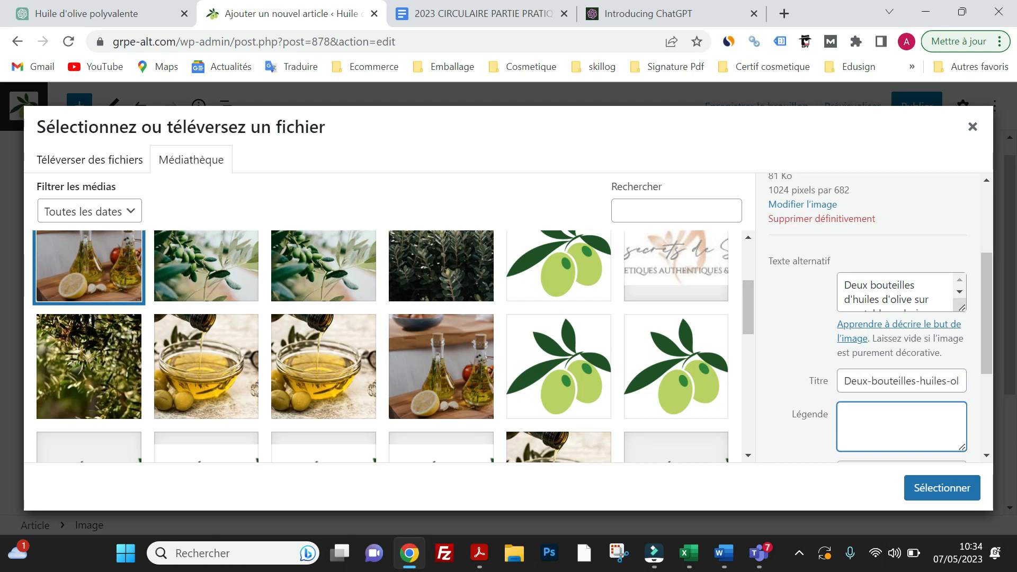
{"action": "type", "text": "Deux bouteilles d'huil"}
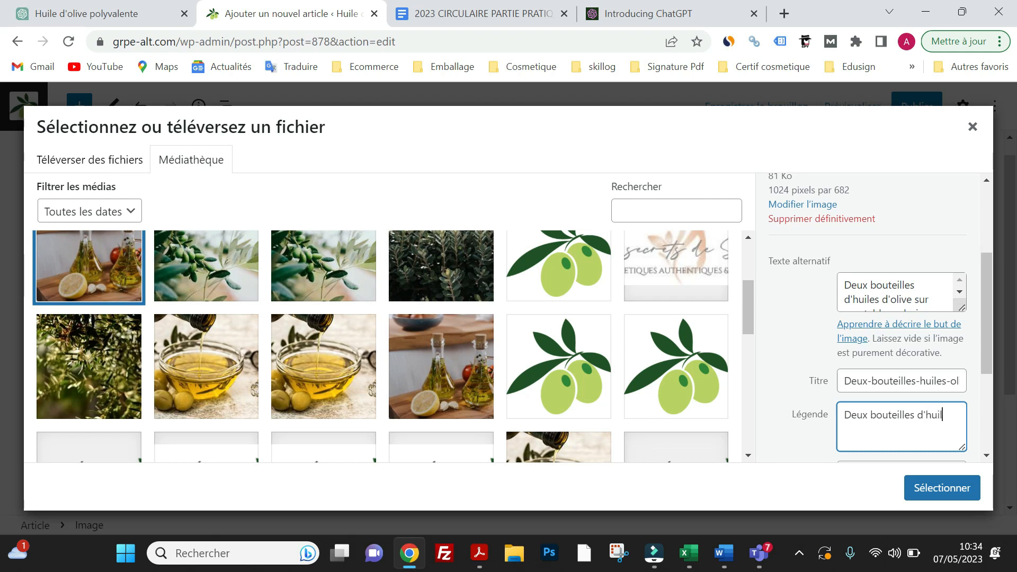
{"action": "type", "text": "e d'olive en verre sur une"}
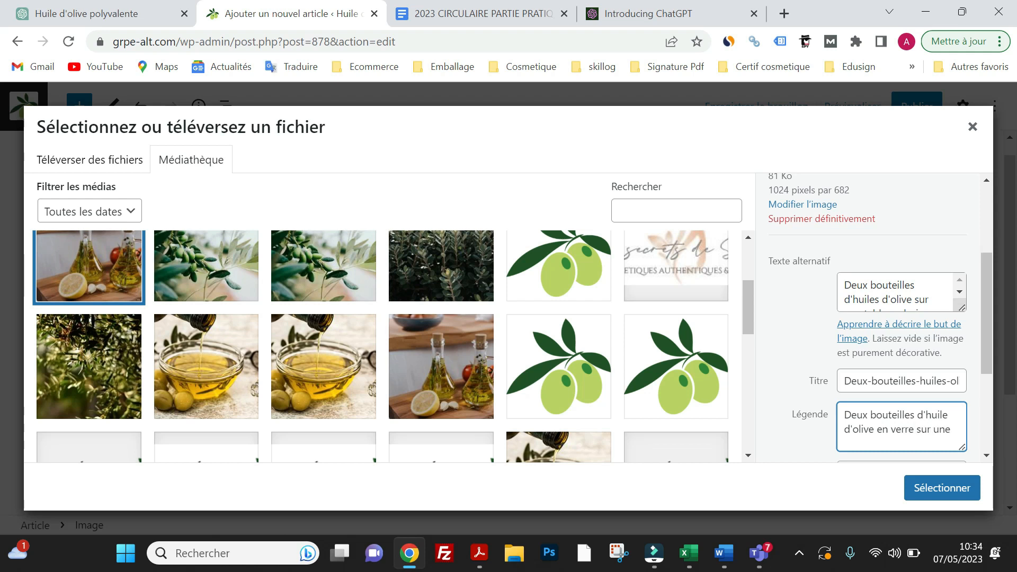
{"action": "type", "text": " table de cuisine en"}
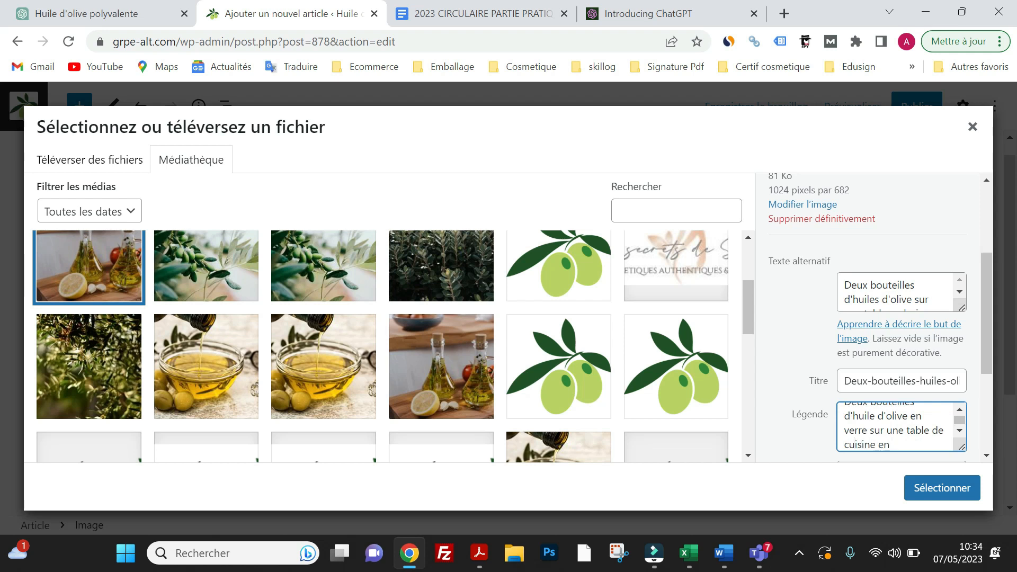
{"action": "type", "text": " bois entouré"}
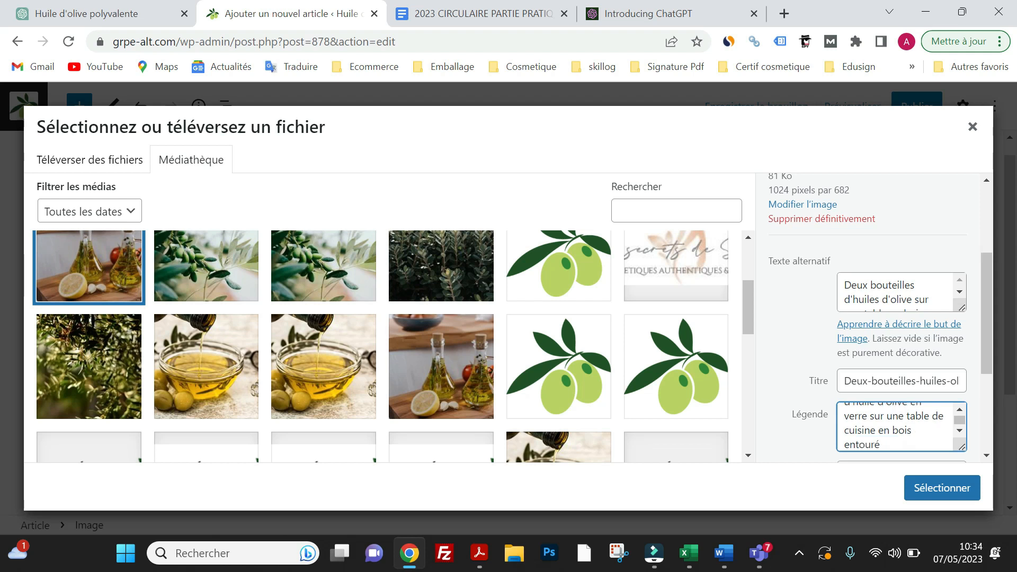
{"action": "type", "text": "es de condime"}
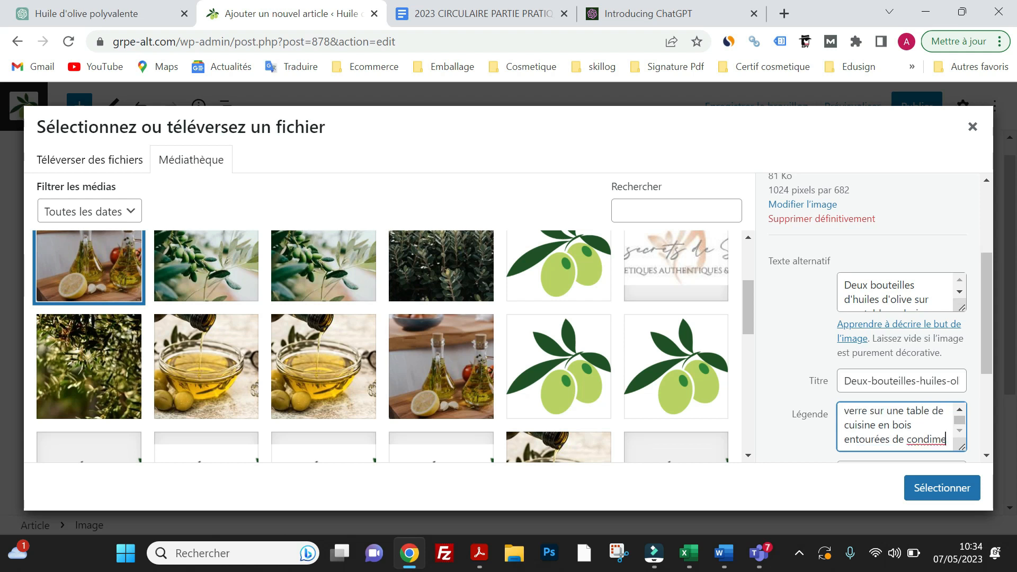
{"action": "type", "text": "nts."}
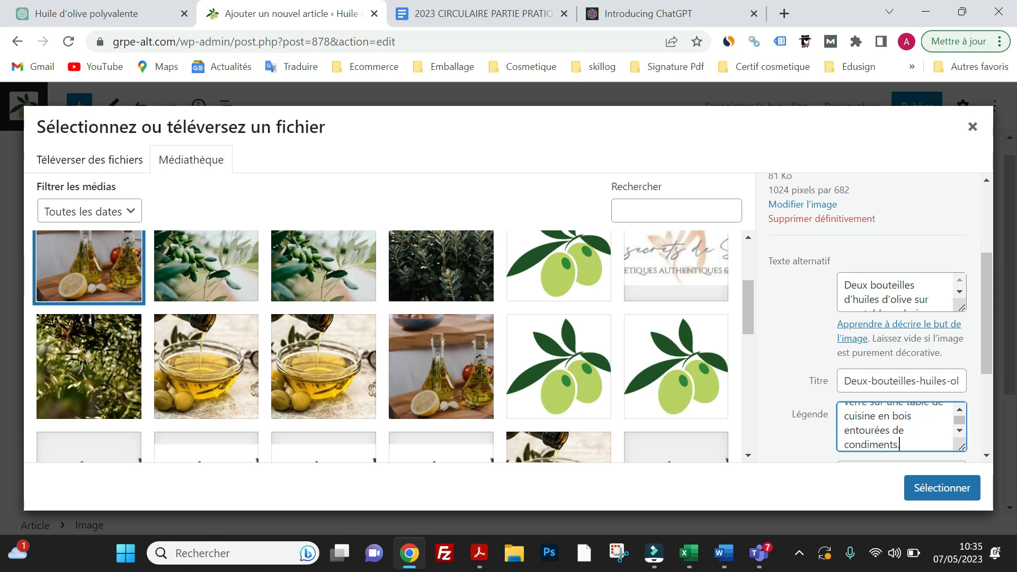
Start the image description with "Dex bouteille d'huile dolives en verre transparent exposées sur une"
{"action": "key", "text": "Tab"}
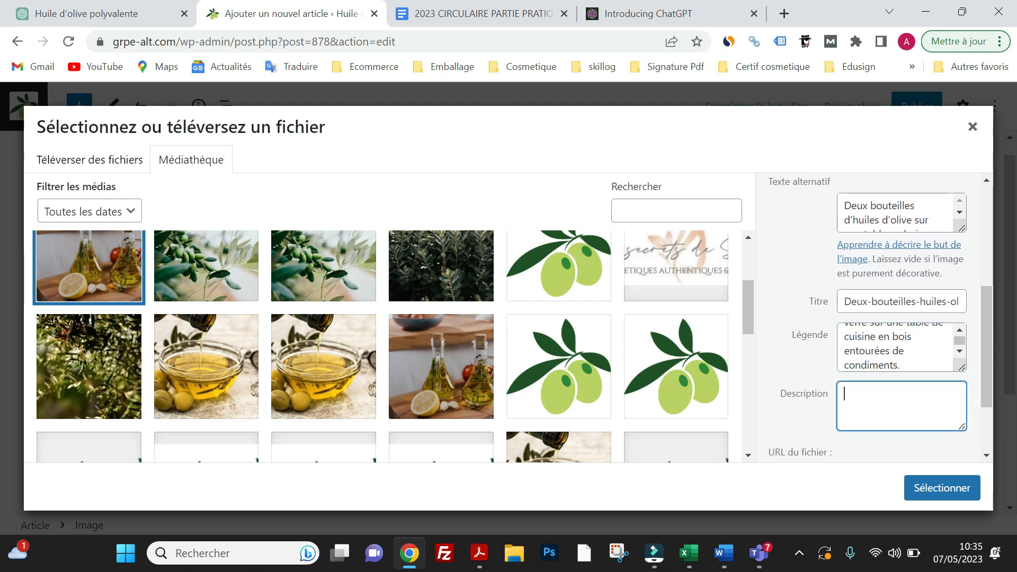
{"action": "type", "text": "Dex bouteille d'huile d"}
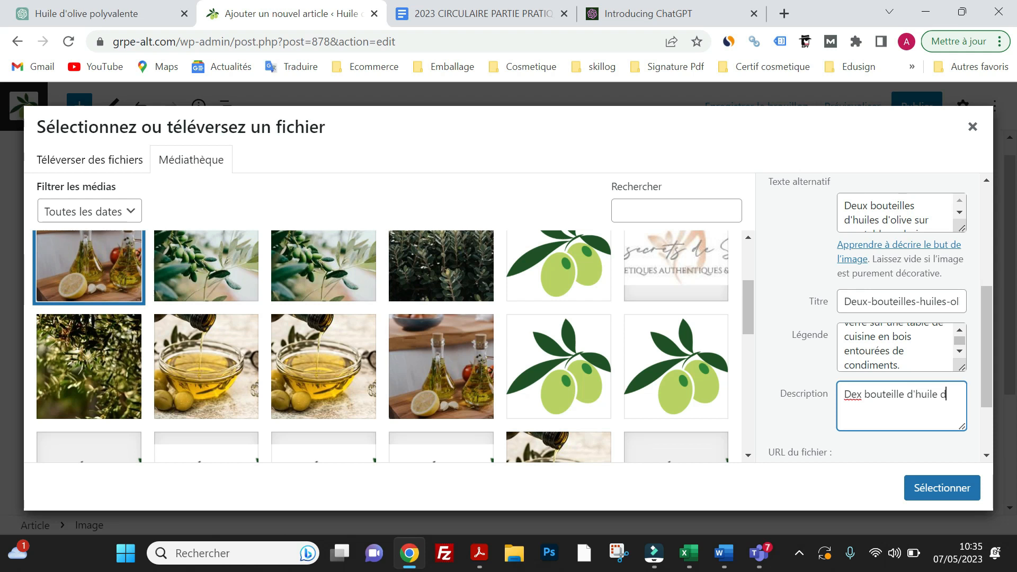
{"action": "type", "text": "olives sen verre transp"}
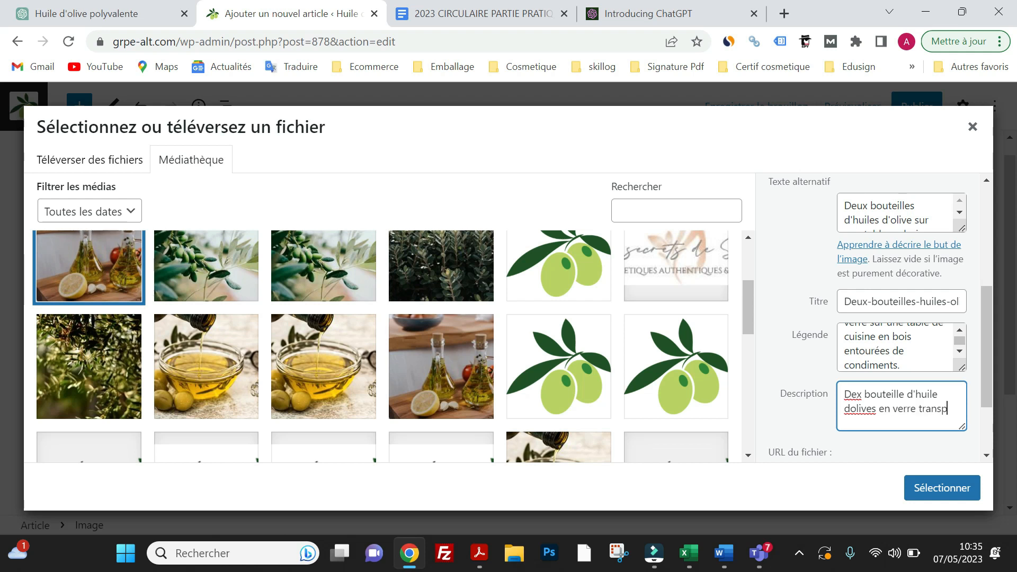
{"action": "type", "text": "aren"}
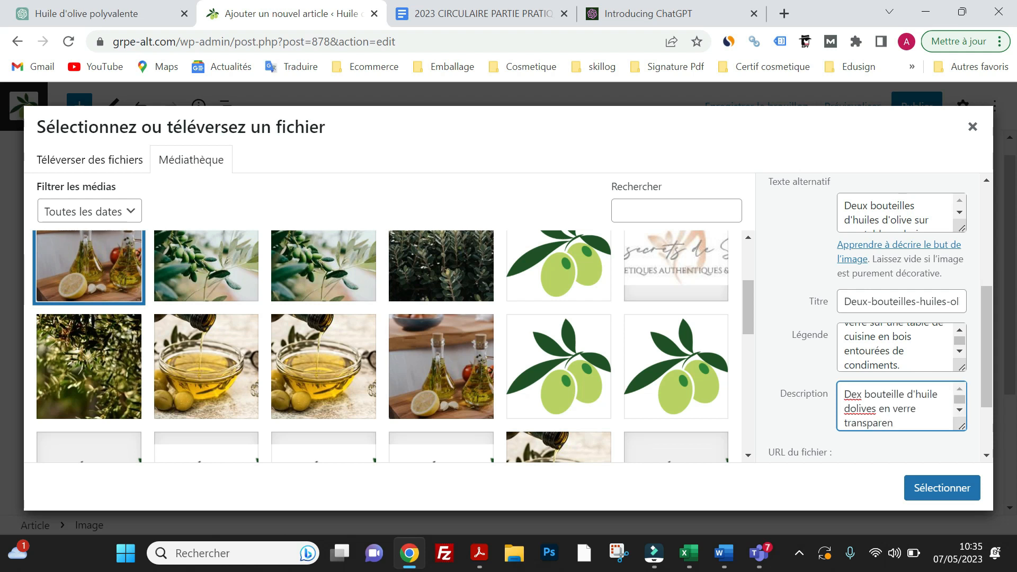
{"action": "type", "text": "t exposées sur une tav"}
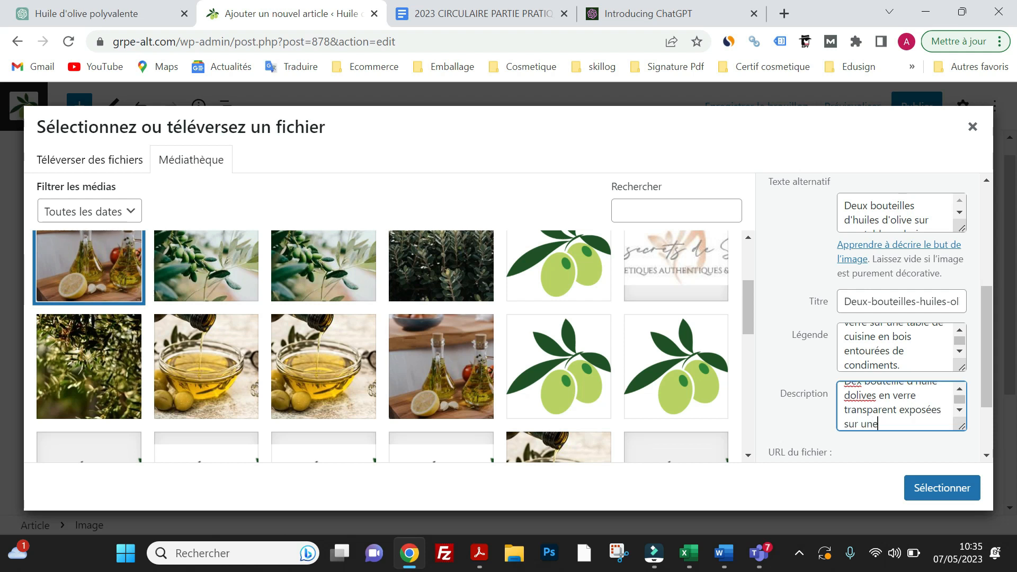
Replace "une" in the image description with "un plan de travail en bois entourées des éléments nécessaires", using the suggested spelling of "nécessaires"
{"action": "key", "text": "BackSpace"}
{"action": "key", "text": "BackSpace"}
{"action": "key", "text": "BackSpace"}
{"action": "key", "text": "BackSpace"}
{"action": "key", "text": "BackSpace"}
{"action": "key", "text": "BackSpace"}
{"action": "type", "text": "un plan de travail en"}
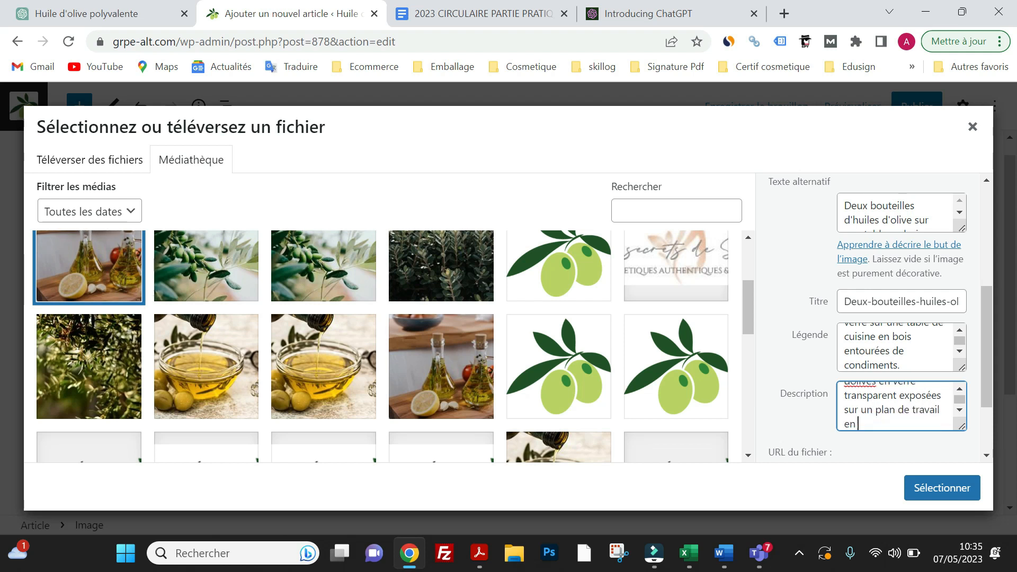
{"action": "type", "text": " bois entourées des élémen"}
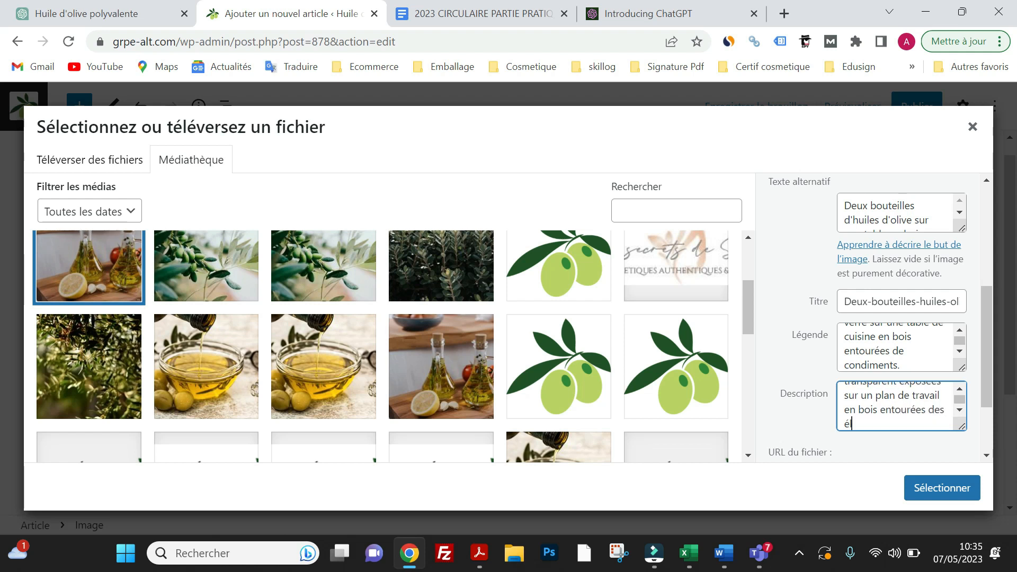
{"action": "type", "text": "ts nécéssaires"}
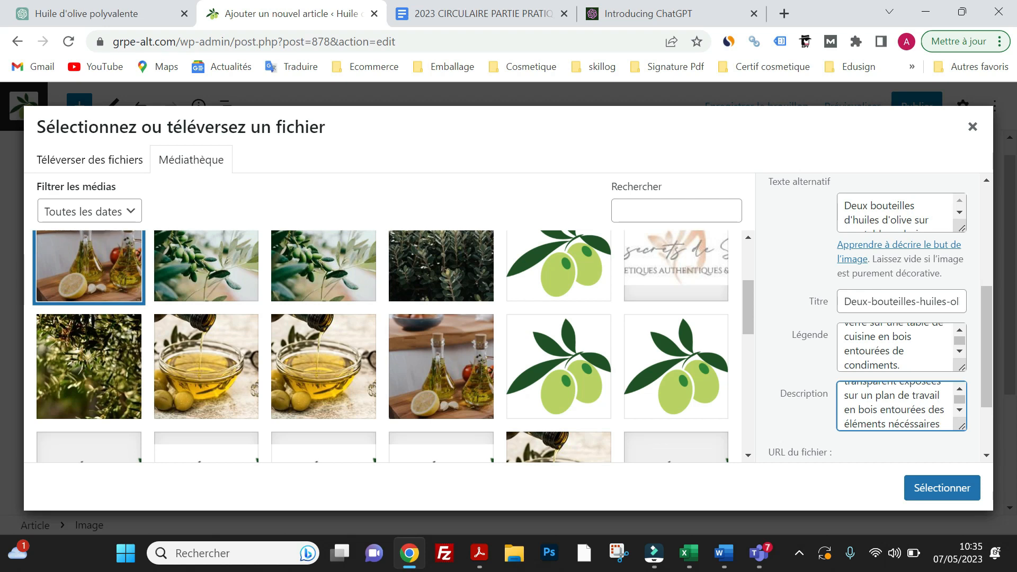
{"action": "right_click", "coordinate": [912, 423]}
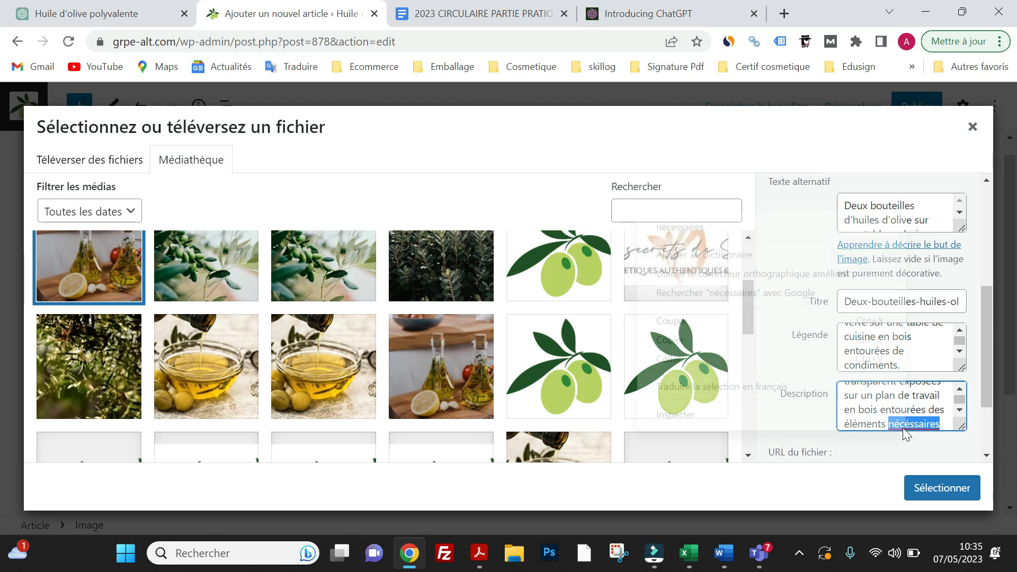
{"action": "left_click", "coordinate": [719, 232]}
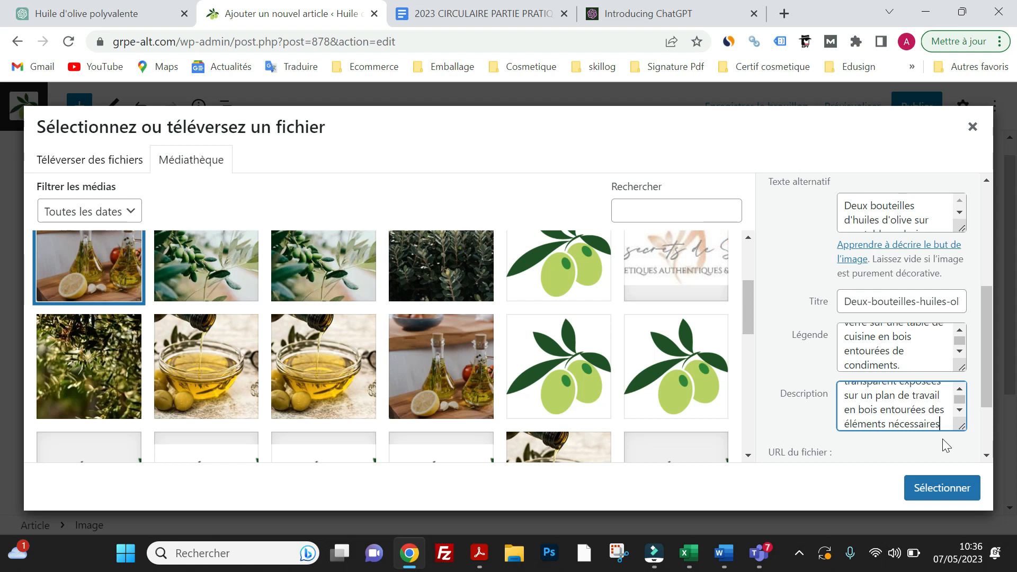
Finish the image description with "à la recette : citron, ail et tomate"
{"action": "type", "text": "à la r"}
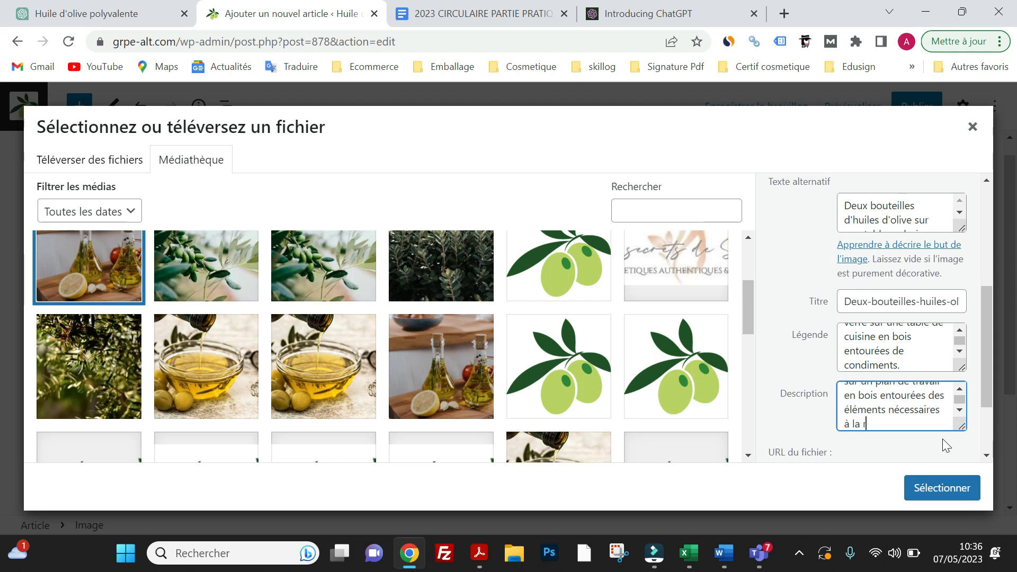
{"action": "type", "text": "ecette : cit"}
{"action": "key", "text": "BackSpace"}
{"action": "type", "text": "on, ail et tomate"}
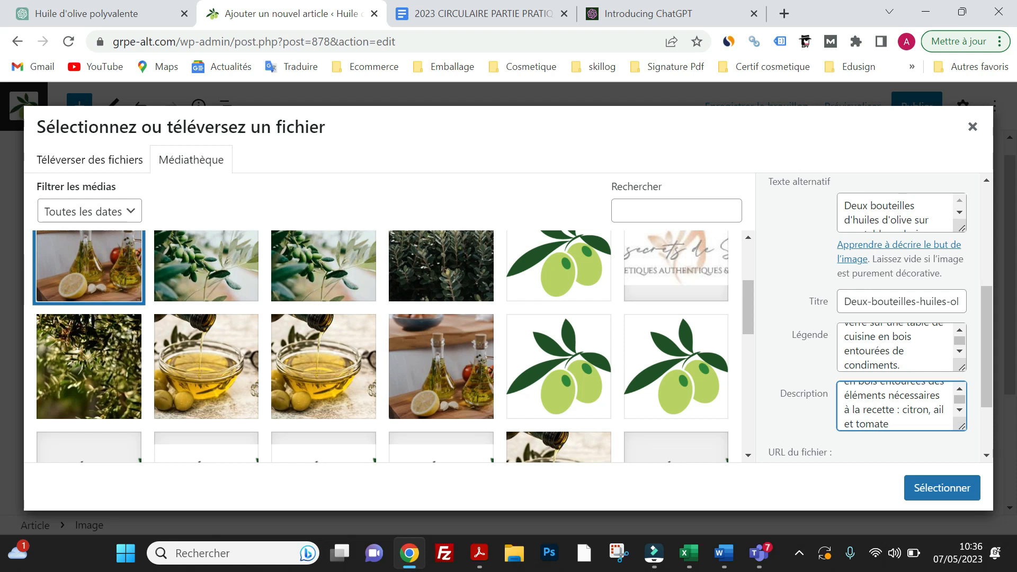
Review the image's title and caption texts in the attachment details
{"action": "scroll", "coordinate": [495, 340], "scroll_direction": "up", "scroll_amount": 1}
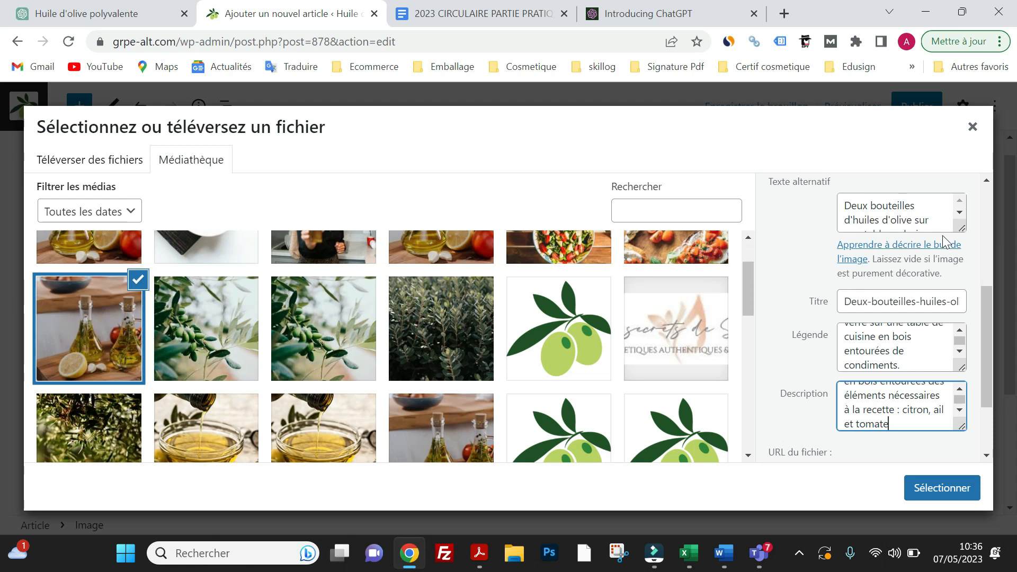
{"action": "scroll", "coordinate": [900, 212], "scroll_direction": "down", "scroll_amount": 1}
{"action": "scroll", "coordinate": [874, 318], "scroll_direction": "down", "scroll_amount": 1}
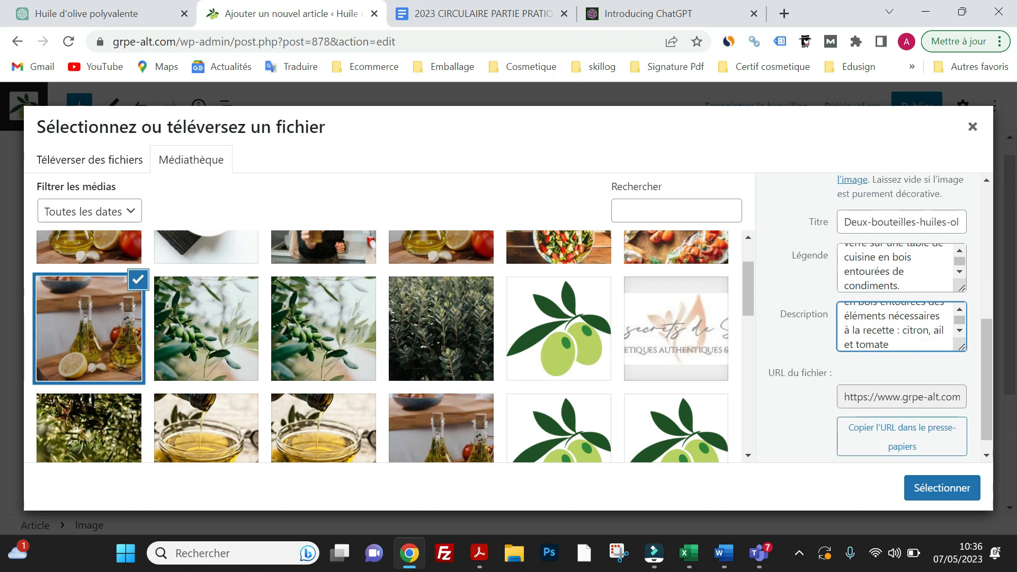
{"action": "left_click_drag", "start_coordinate": [842, 222], "coordinate": [986, 230]}
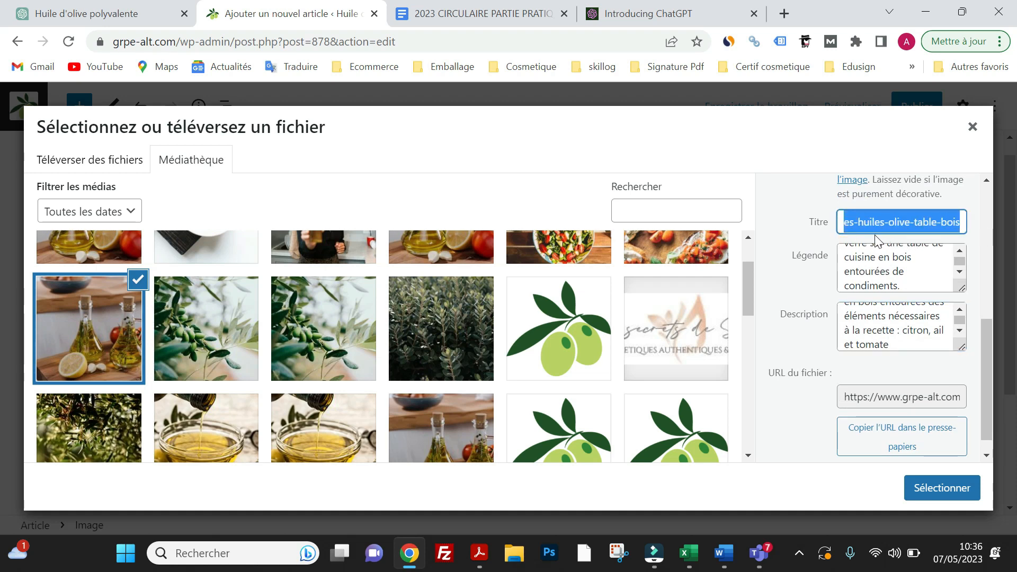
{"action": "left_click", "coordinate": [869, 222]}
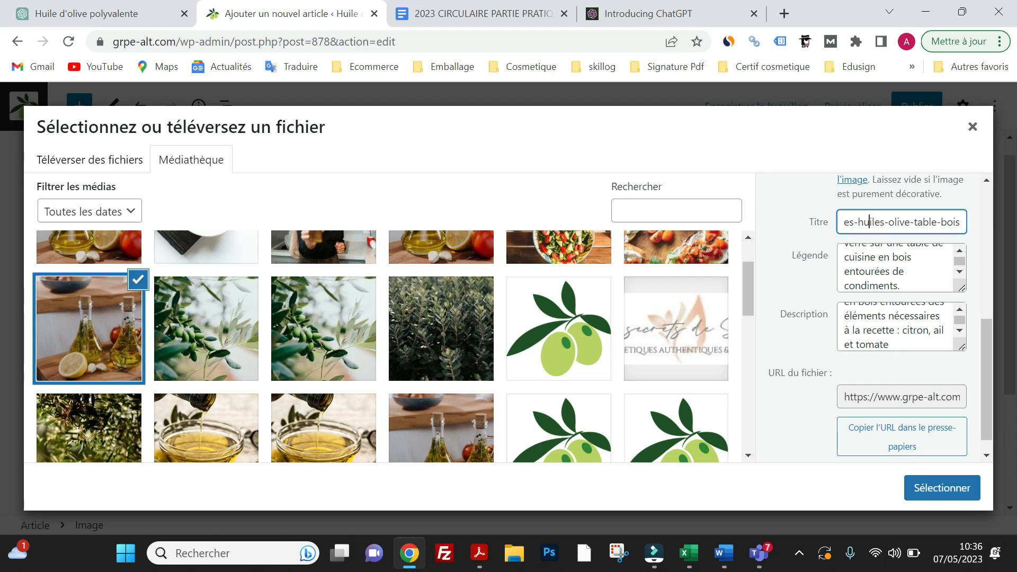
{"action": "scroll", "coordinate": [900, 267], "scroll_direction": "up", "scroll_amount": 2}
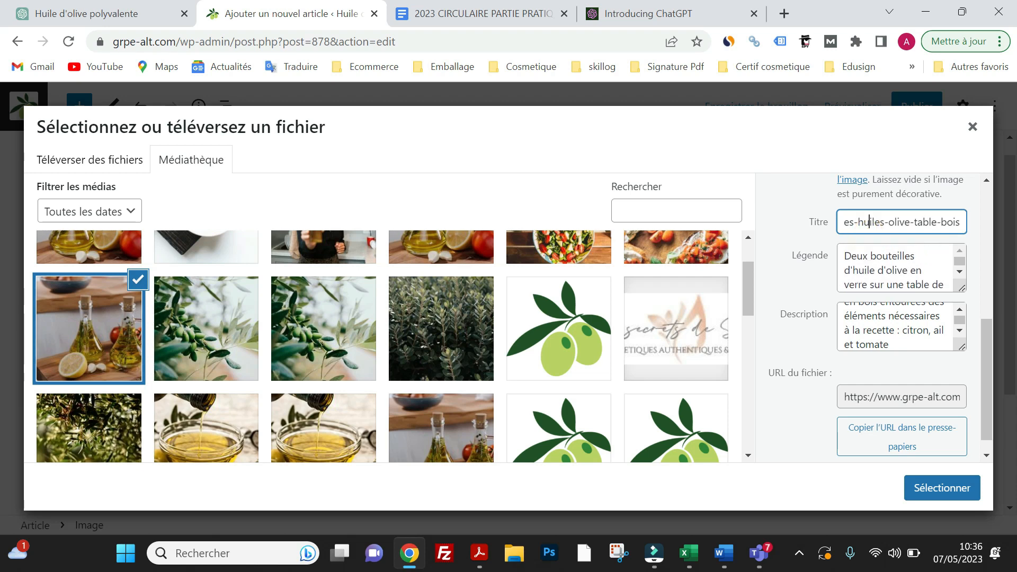
{"action": "scroll", "coordinate": [900, 268], "scroll_direction": "up", "scroll_amount": 1}
{"action": "scroll", "coordinate": [900, 268], "scroll_direction": "down", "scroll_amount": 1}
{"action": "scroll", "coordinate": [901, 267], "scroll_direction": "down", "scroll_amount": 2}
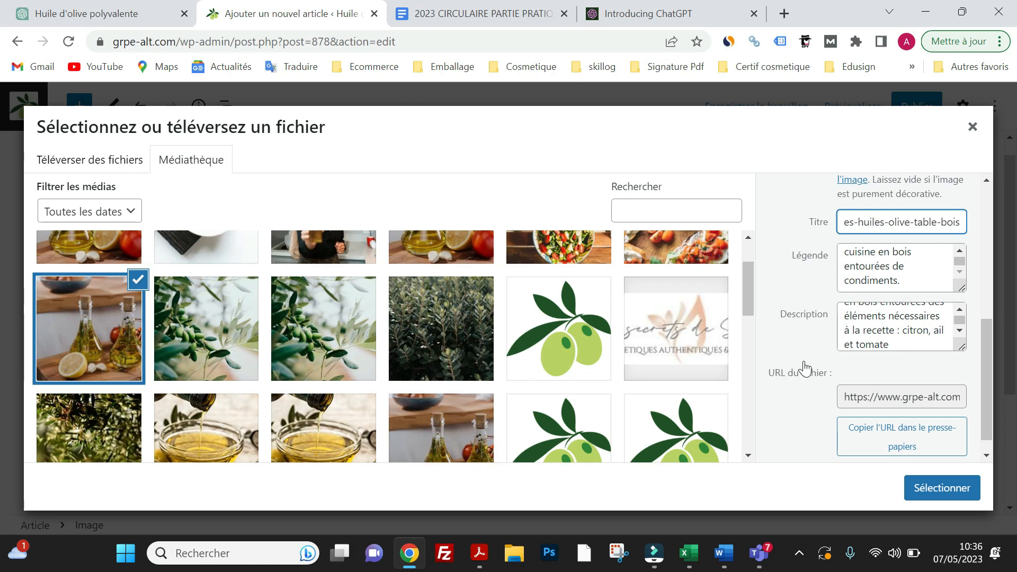
Correct the start of the image description to "Deux bouteille d'huile d'olive"
{"action": "scroll", "coordinate": [900, 326], "scroll_direction": "up", "scroll_amount": 2}
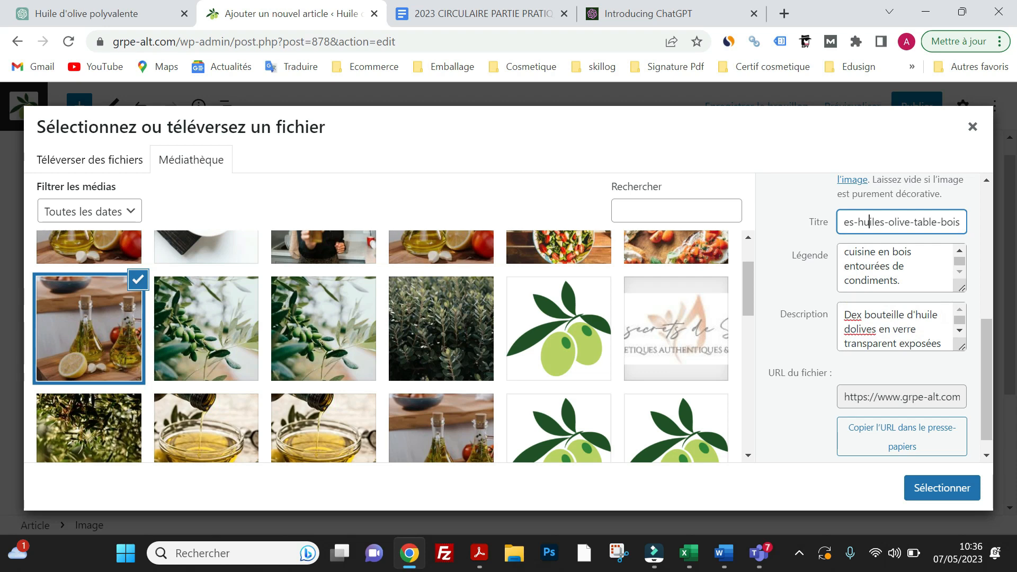
{"action": "left_click", "coordinate": [862, 314]}
{"action": "type", "text": "u"}
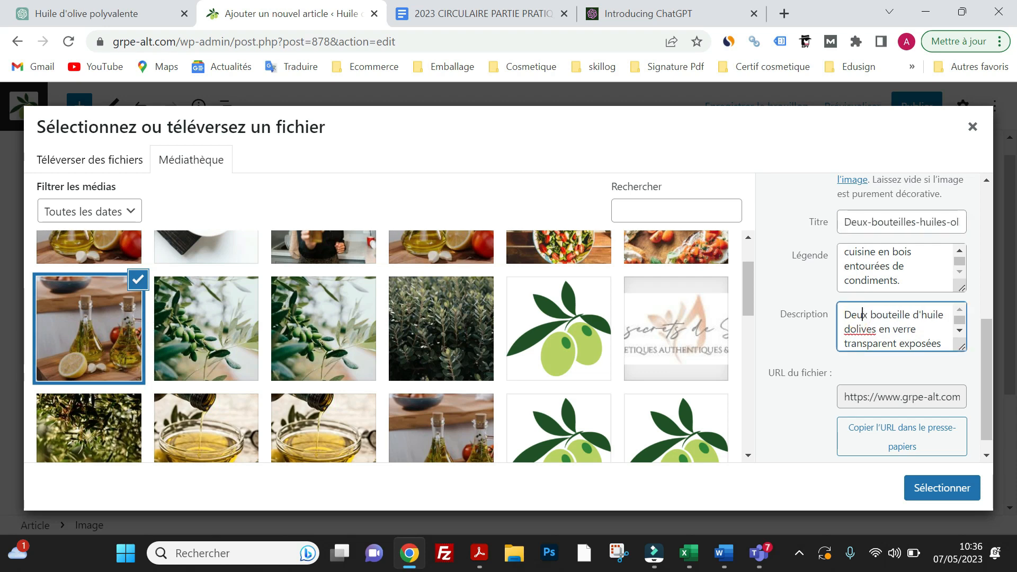
{"action": "double_click", "coordinate": [859, 328]}
{"action": "right_click", "coordinate": [859, 329]}
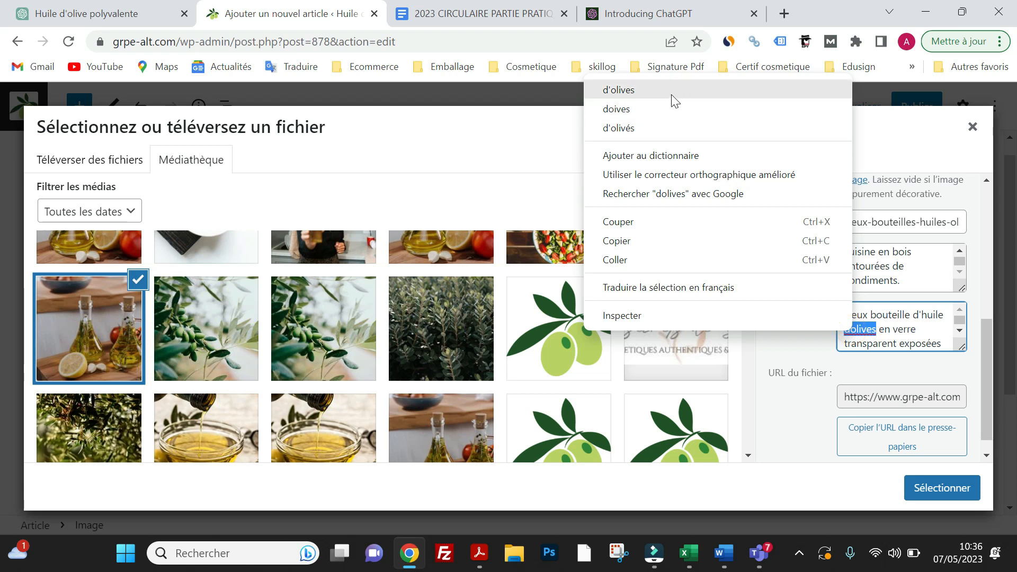
{"action": "left_click", "coordinate": [672, 94]}
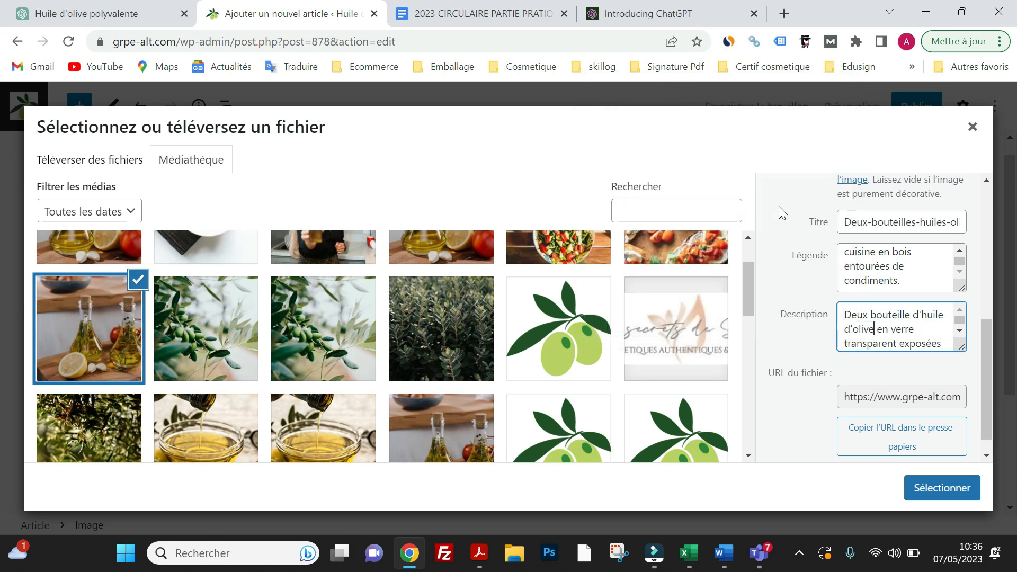
Replace "éléments" in the image description with "ingrédients", applying the suggested spelling
{"action": "scroll", "coordinate": [896, 327], "scroll_direction": "down", "scroll_amount": 1}
{"action": "scroll", "coordinate": [896, 328], "scroll_direction": "up", "scroll_amount": 1}
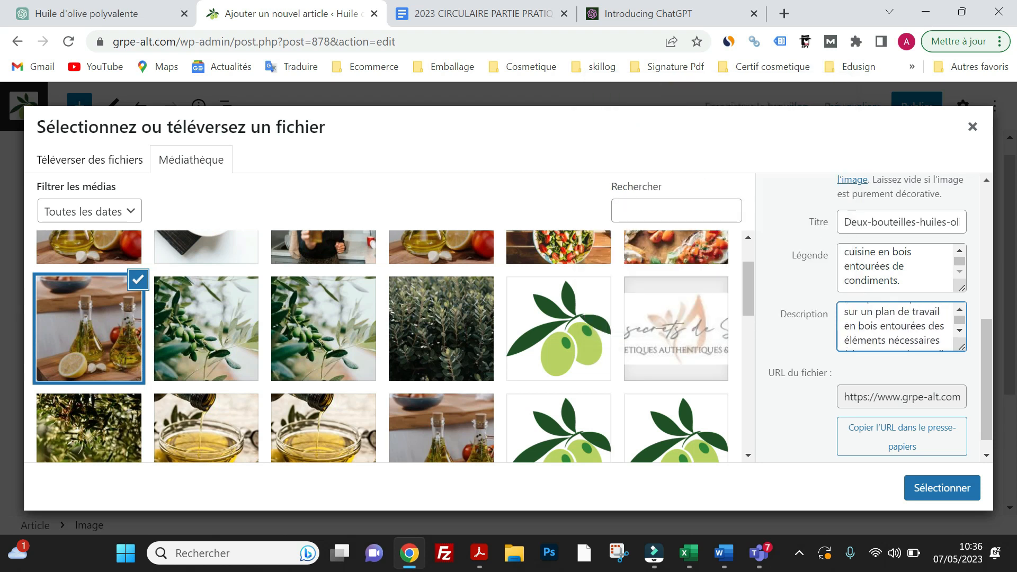
{"action": "left_click", "coordinate": [959, 331]}
{"action": "left_click", "coordinate": [959, 331]}
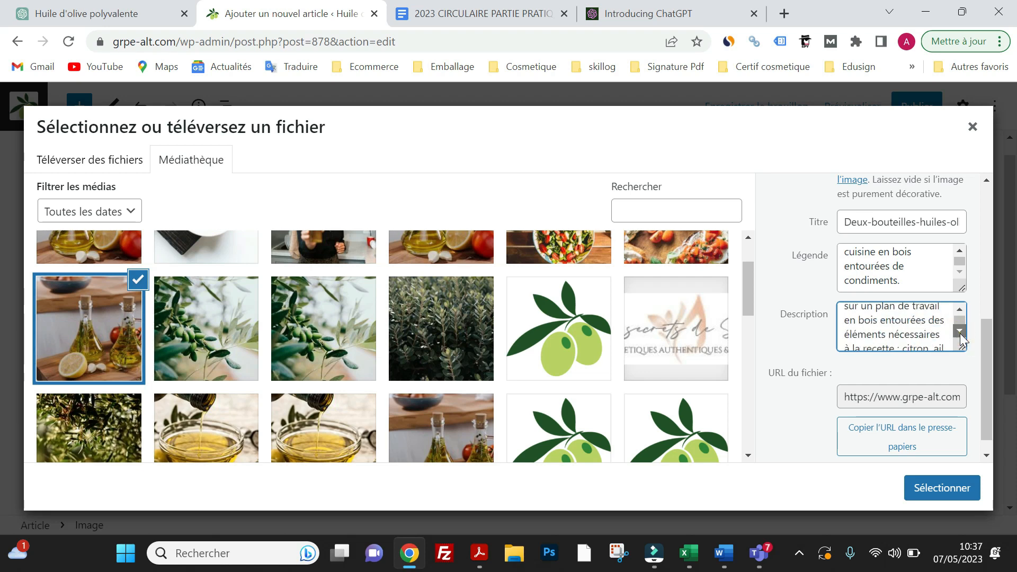
{"action": "left_click", "coordinate": [960, 331]}
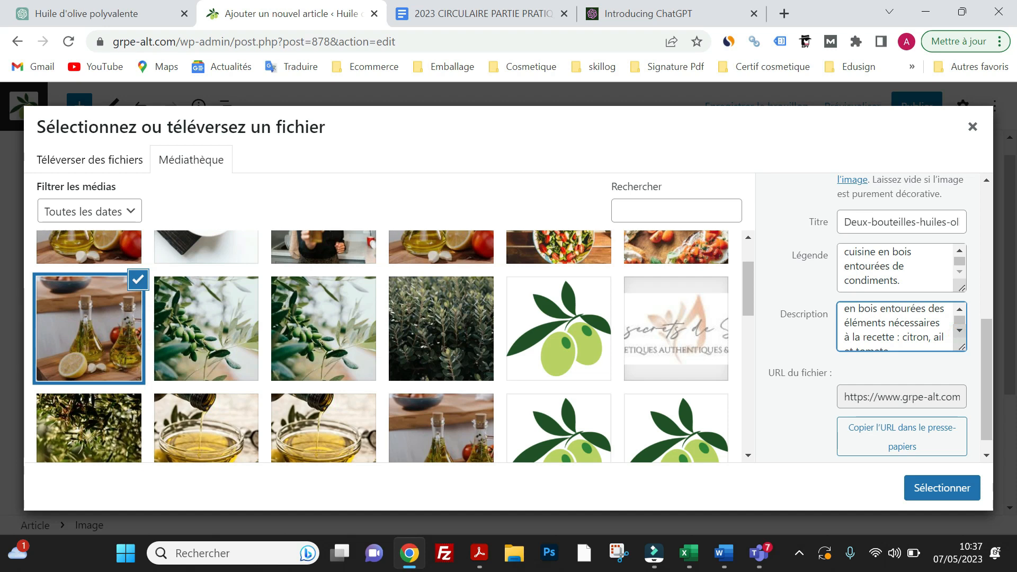
{"action": "left_click_drag", "start_coordinate": [885, 322], "coordinate": [858, 322]}
{"action": "key", "text": "BackSpace"}
{"action": "key", "text": "BackSpace"}
{"action": "key", "text": "BackSpace"}
{"action": "key", "text": "BackSpace"}
{"action": "type", "text": "in"}
{"action": "type", "text": "gédient"}
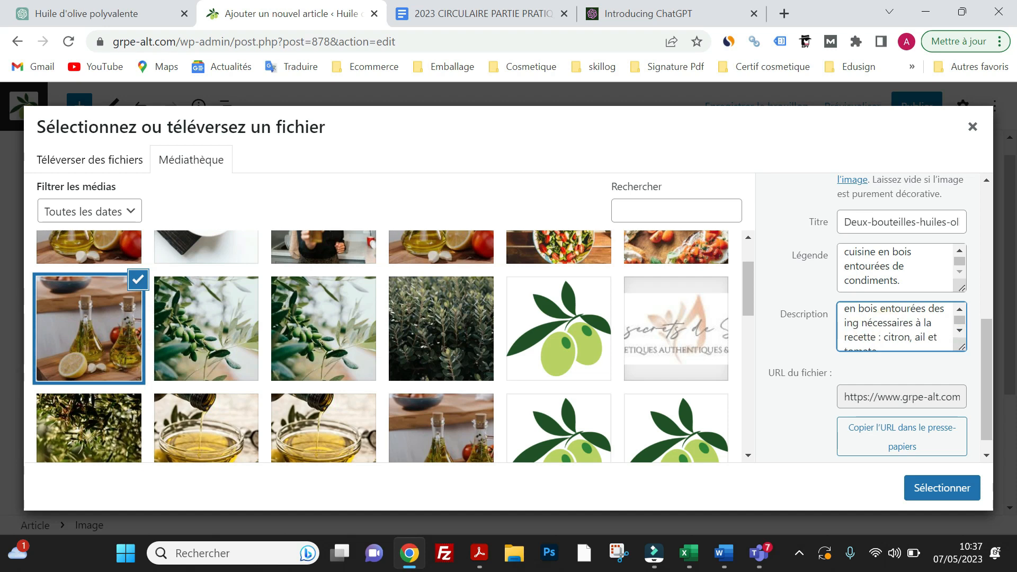
{"action": "type", "text": "s"}
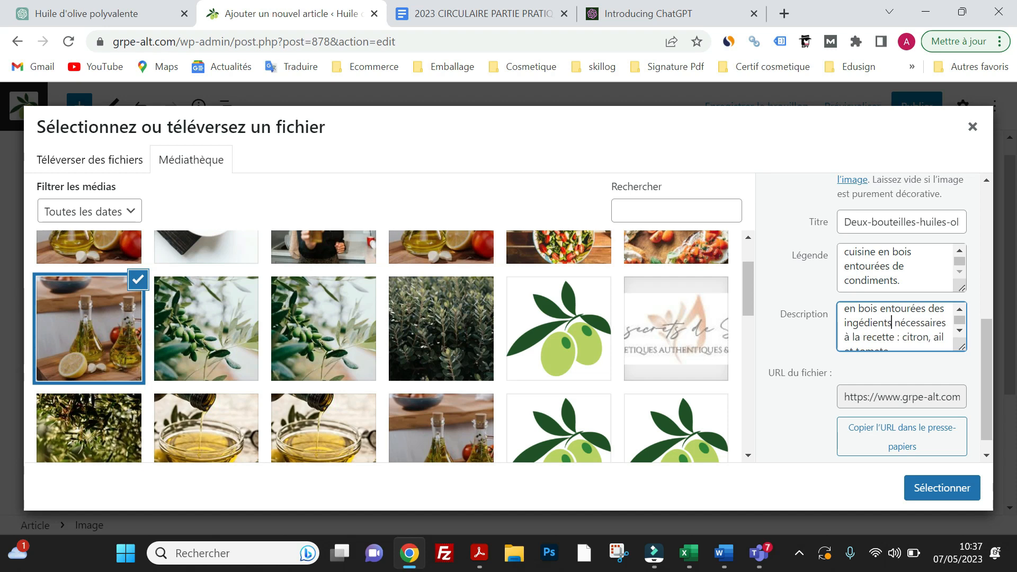
{"action": "right_click", "coordinate": [869, 324]}
{"action": "left_click", "coordinate": [634, 123]}
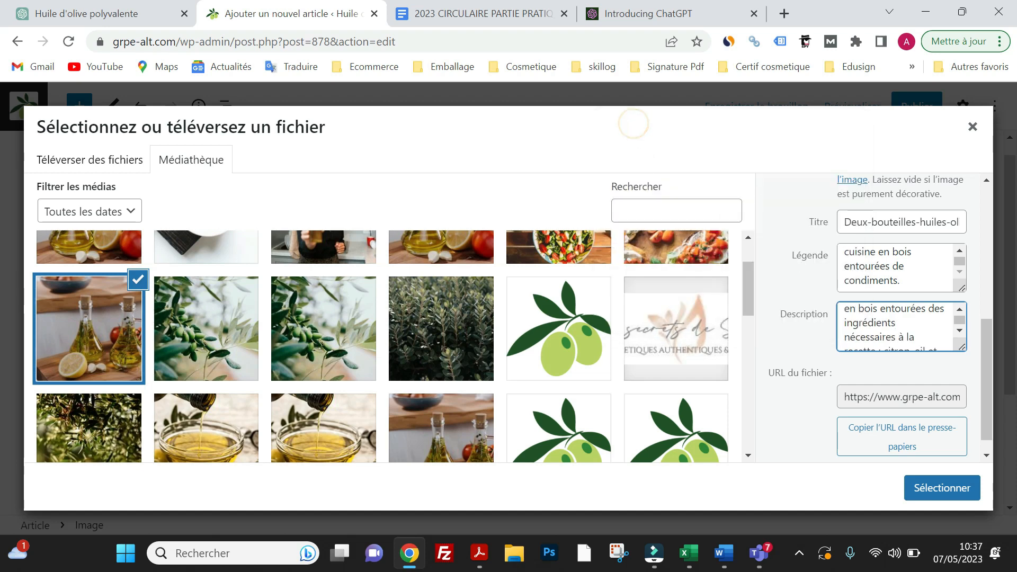
Check the end of the description and correct "d'huiles d'olive" to "d'huile d'olive" in the image's alternative text
{"action": "key", "text": "Down"}
{"action": "key", "text": "Down"}
{"action": "key", "text": "Down"}
{"action": "key", "text": "Down"}
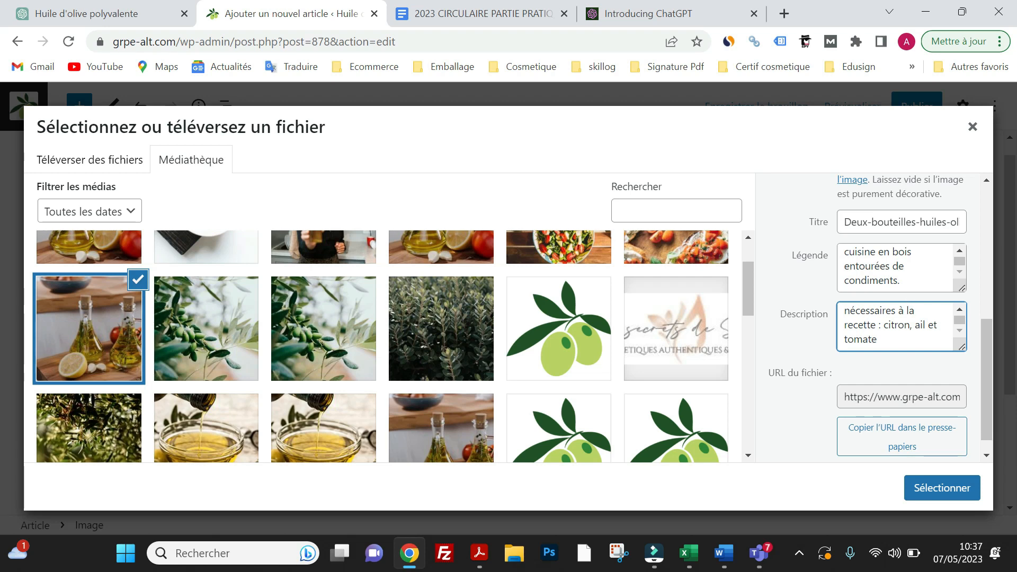
{"action": "scroll", "coordinate": [902, 308], "scroll_direction": "up", "scroll_amount": 3}
{"action": "scroll", "coordinate": [897, 292], "scroll_direction": "up", "scroll_amount": 2}
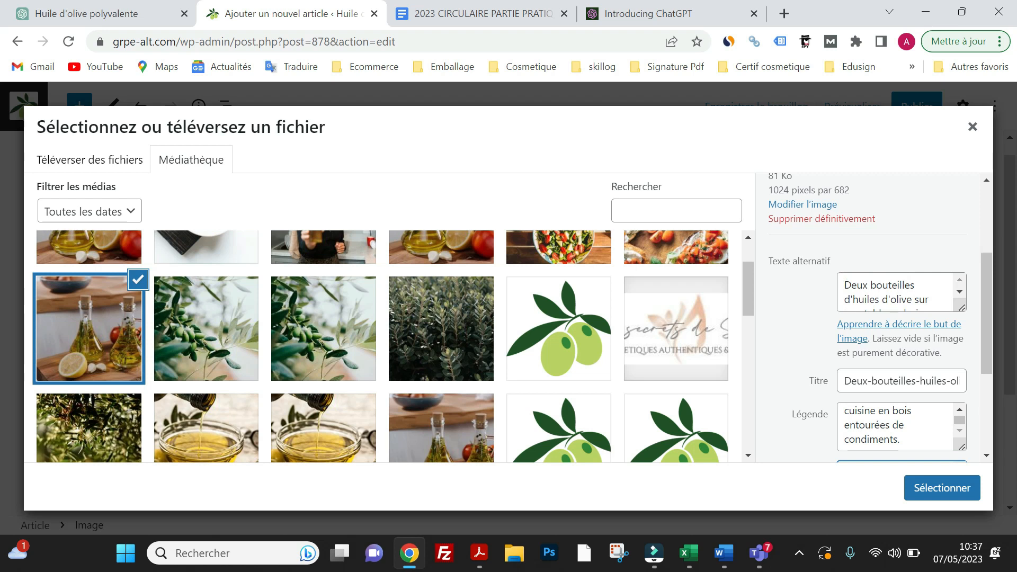
{"action": "left_click", "coordinate": [878, 299]}
{"action": "key", "text": "BackSpace"}
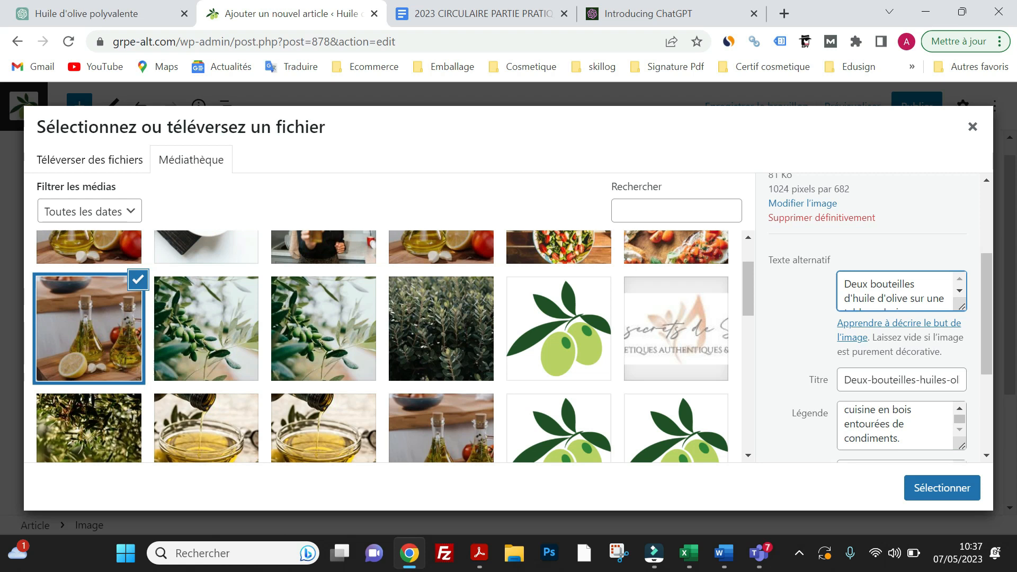
Insert the selected olive oil bottles image into the post
{"action": "scroll", "coordinate": [881, 379], "scroll_direction": "down", "scroll_amount": 2}
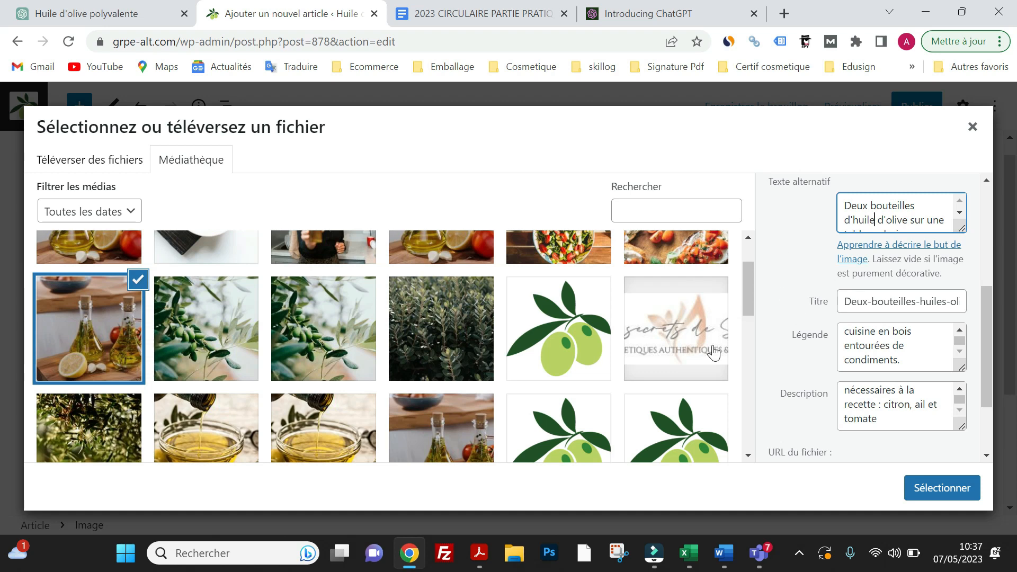
{"action": "left_click", "coordinate": [933, 495]}
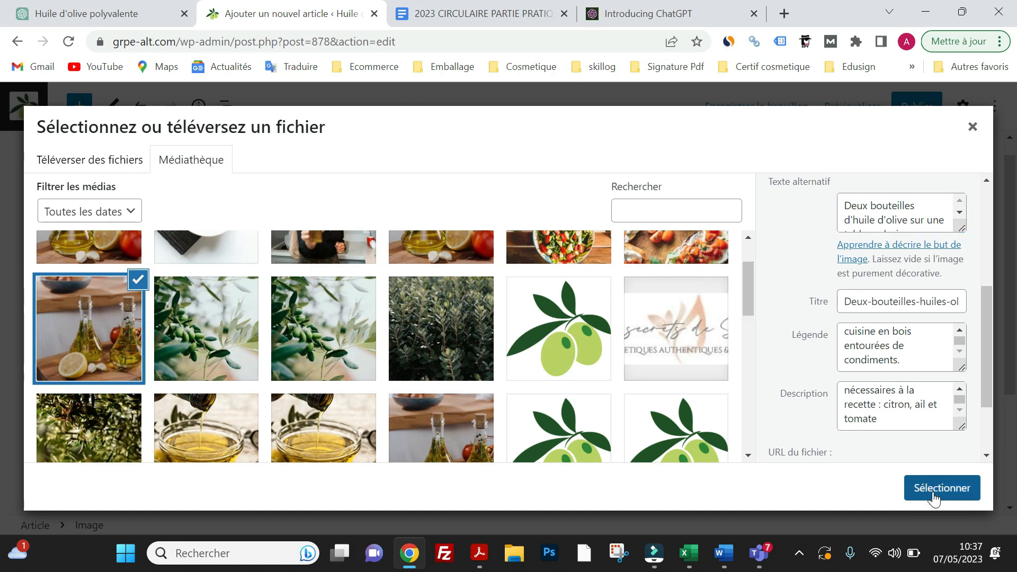
{"action": "left_click", "coordinate": [933, 499]}
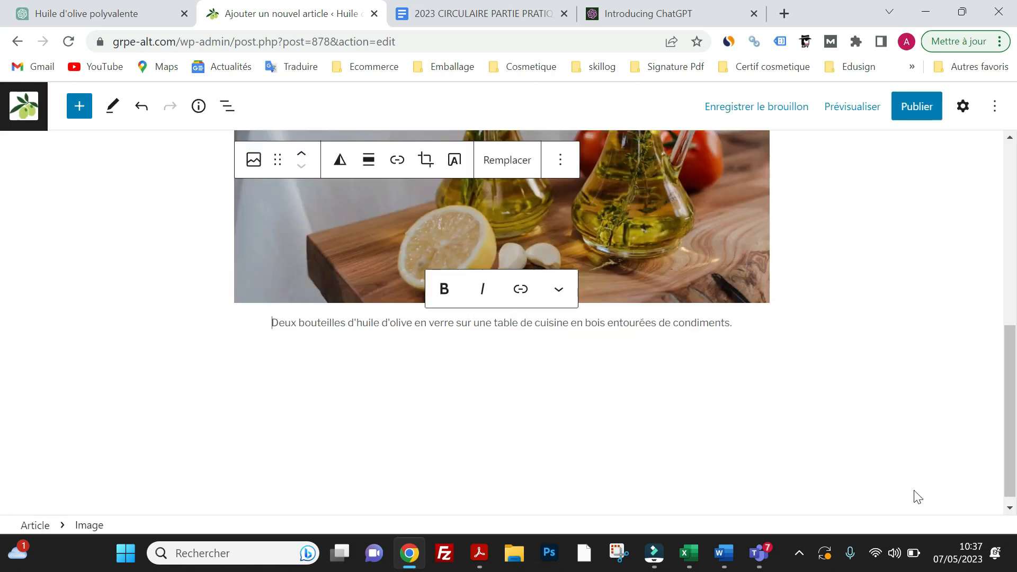
Add a heading block below the image, keep its level at H2 and place the cursor in it
{"action": "left_click", "coordinate": [803, 275]}
{"action": "left_click", "coordinate": [756, 368]}
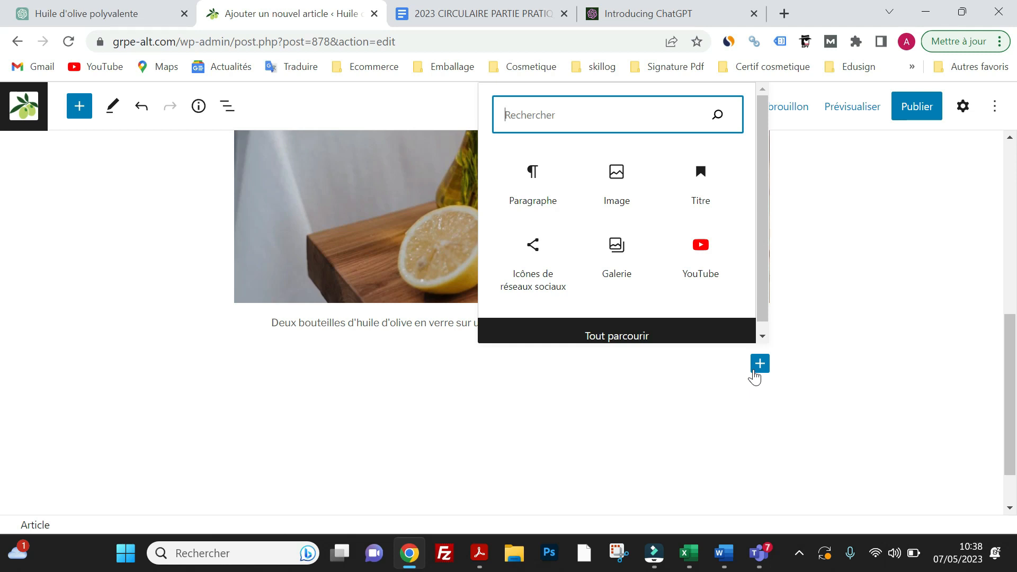
{"action": "left_click", "coordinate": [703, 188]}
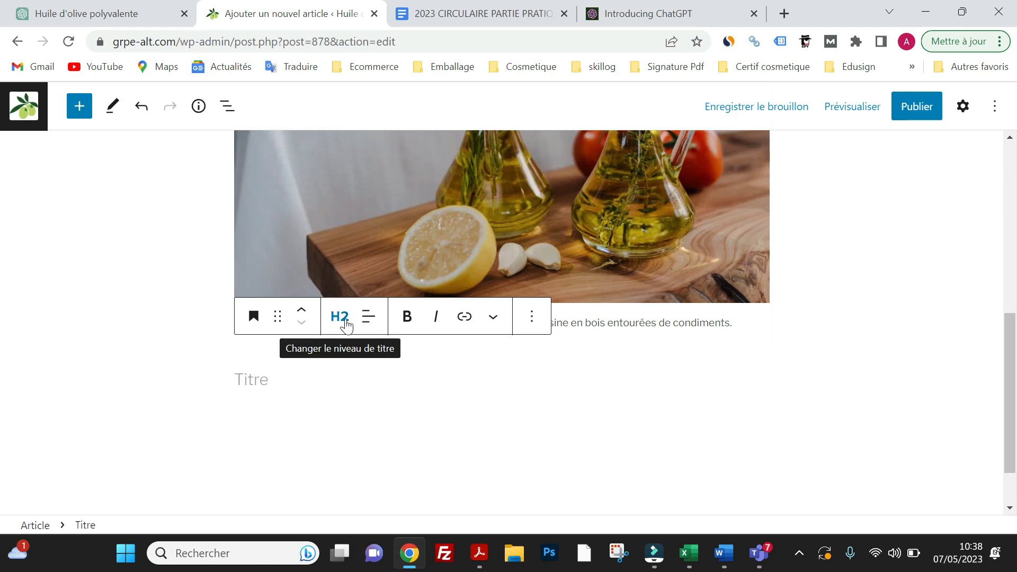
{"action": "left_click", "coordinate": [347, 323]}
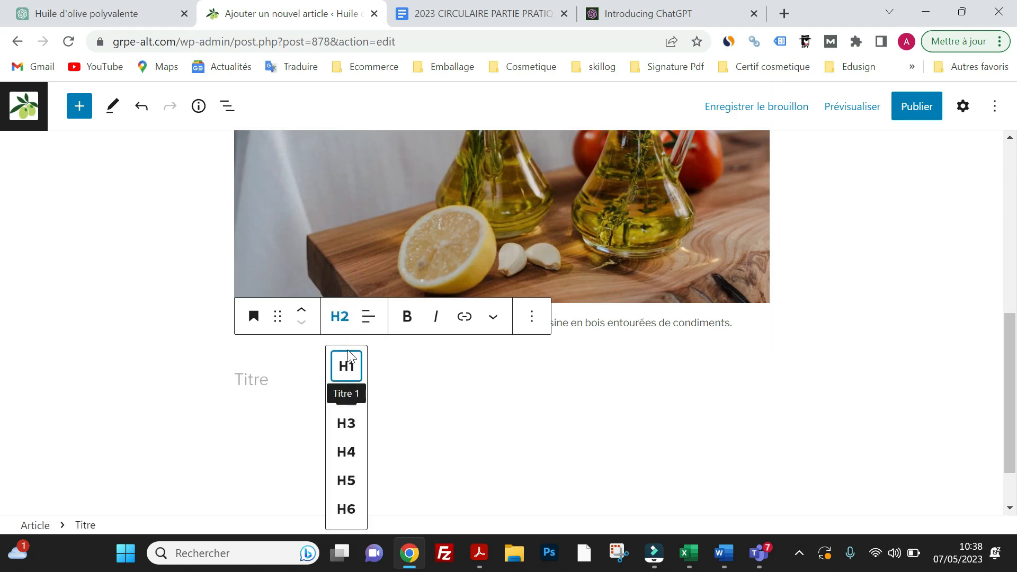
{"action": "left_click", "coordinate": [341, 319]}
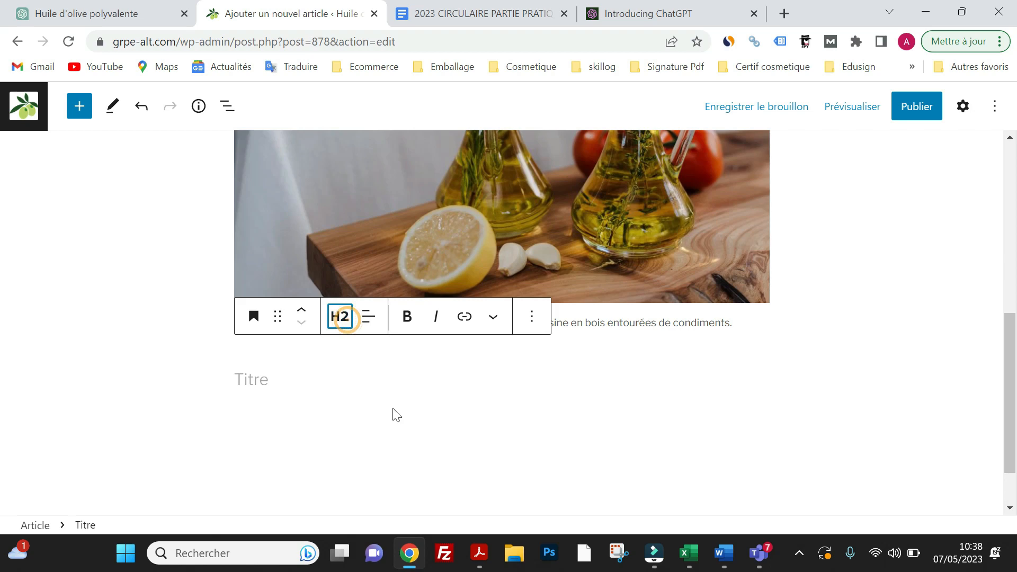
{"action": "left_click", "coordinate": [299, 377]}
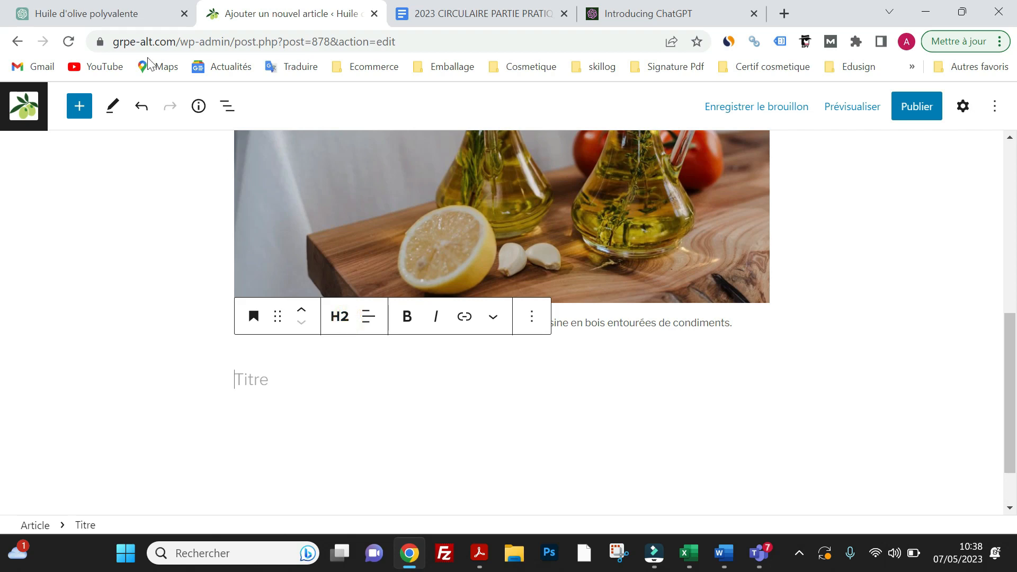
Copy the heading "L'huile d'olive et les maladies inflammatoires" from the ChatGPT answer and paste it into the empty H2 block
{"action": "left_click", "coordinate": [125, 21]}
{"action": "scroll", "coordinate": [413, 287], "scroll_direction": "down", "scroll_amount": 2}
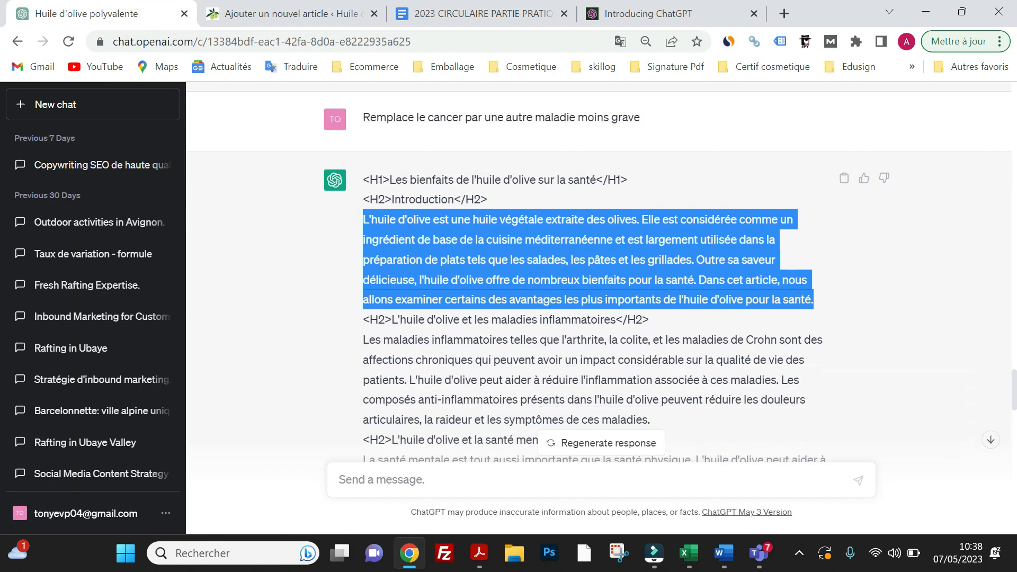
{"action": "left_click_drag", "start_coordinate": [392, 319], "coordinate": [615, 319]}
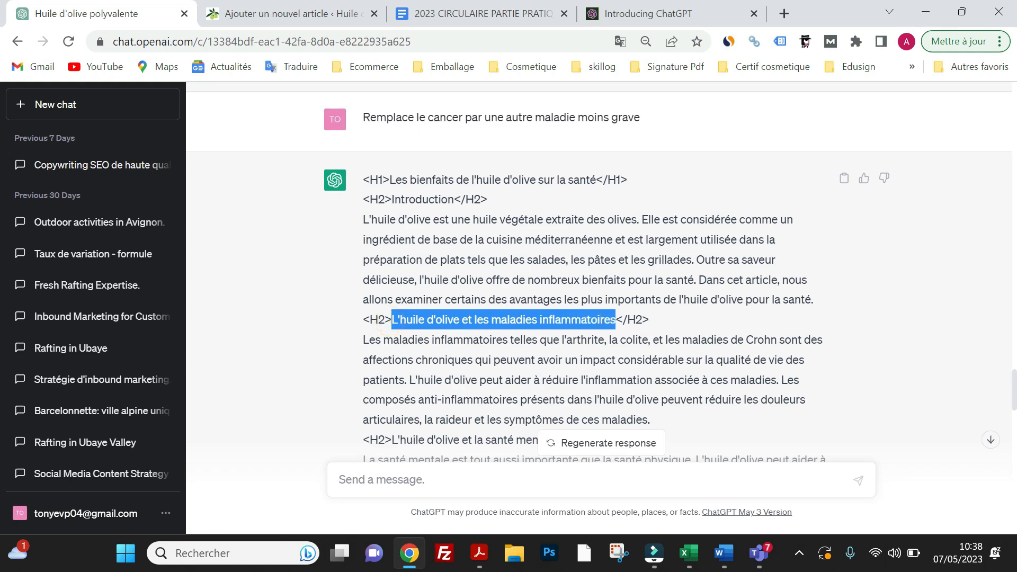
{"action": "right_click", "coordinate": [591, 321]}
{"action": "left_click", "coordinate": [619, 336]}
{"action": "left_click", "coordinate": [264, 17]}
{"action": "right_click", "coordinate": [257, 373]}
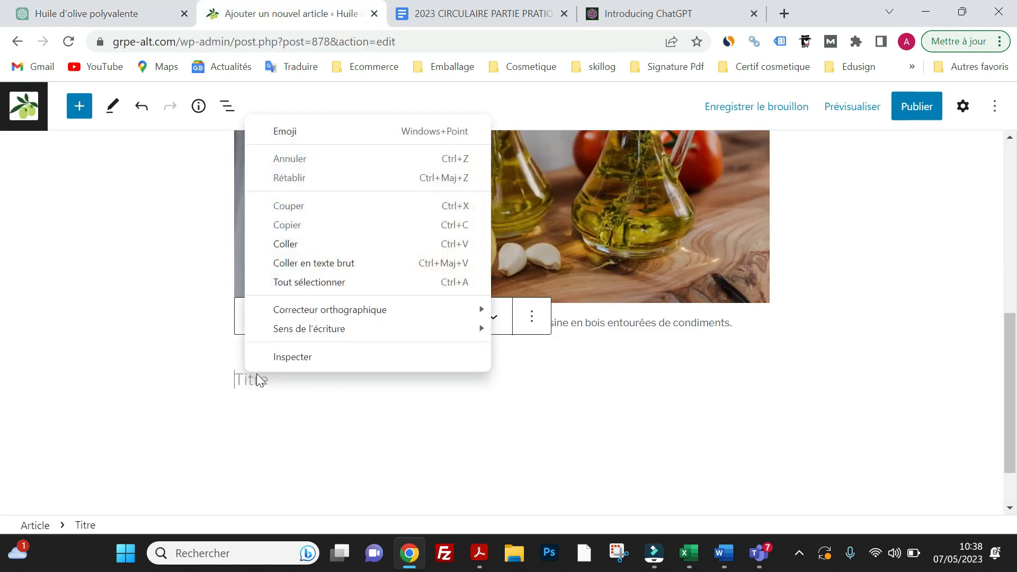
{"action": "left_click", "coordinate": [296, 259]}
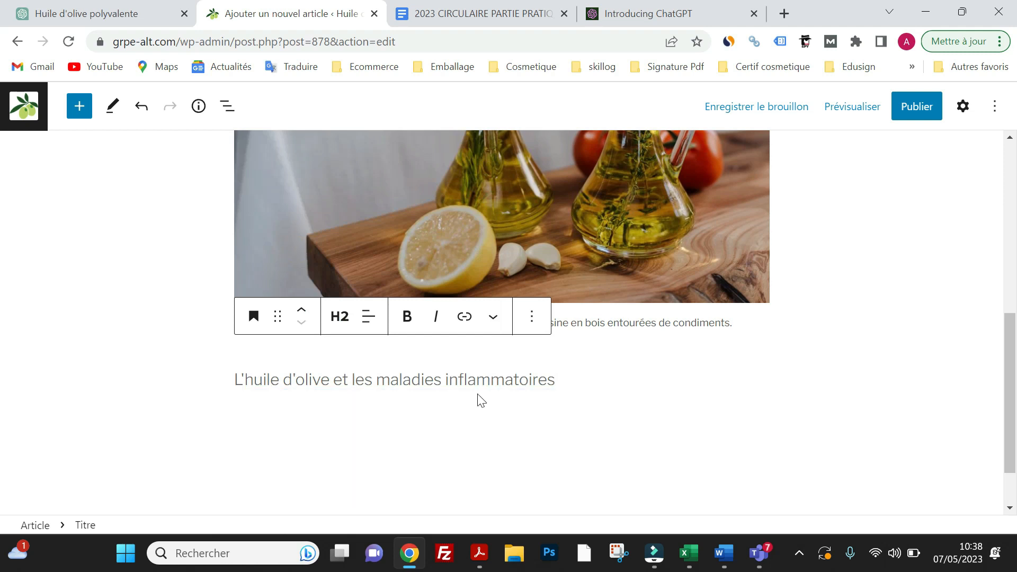
Add a paragraph block under the new heading and fill it with ChatGPT's paragraph on inflammatory diseases
{"action": "key", "text": "Return"}
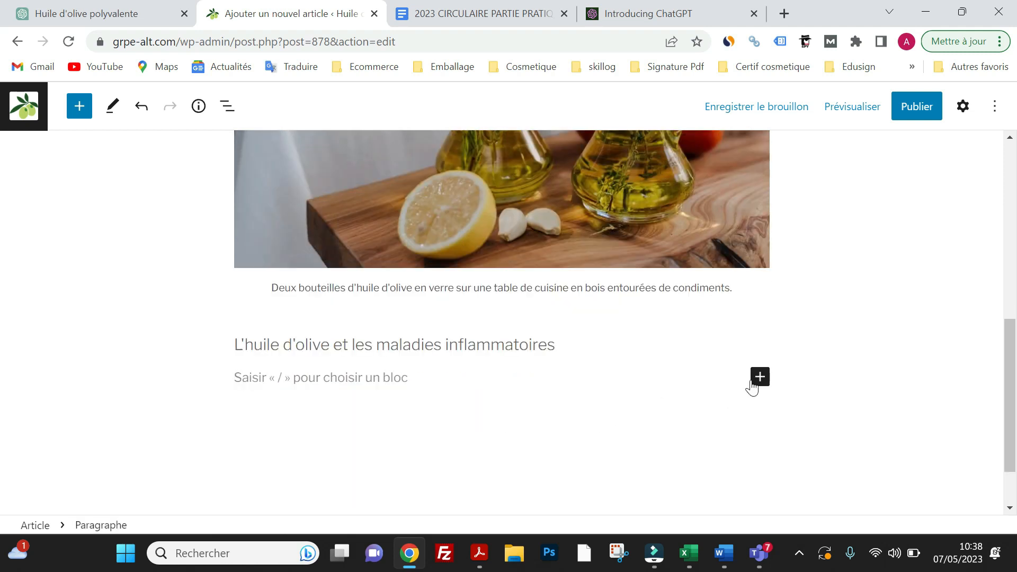
{"action": "left_click", "coordinate": [760, 376]}
{"action": "left_click", "coordinate": [542, 193]}
{"action": "left_click", "coordinate": [118, 21]}
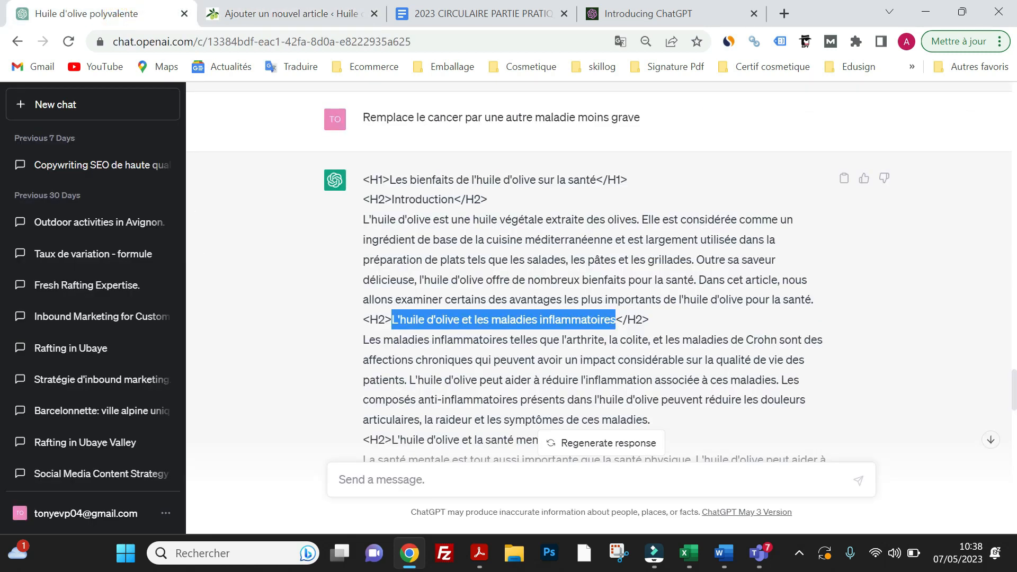
{"action": "left_click_drag", "start_coordinate": [362, 339], "coordinate": [635, 342]}
{"action": "right_click", "coordinate": [574, 328]}
{"action": "left_click", "coordinate": [596, 341]}
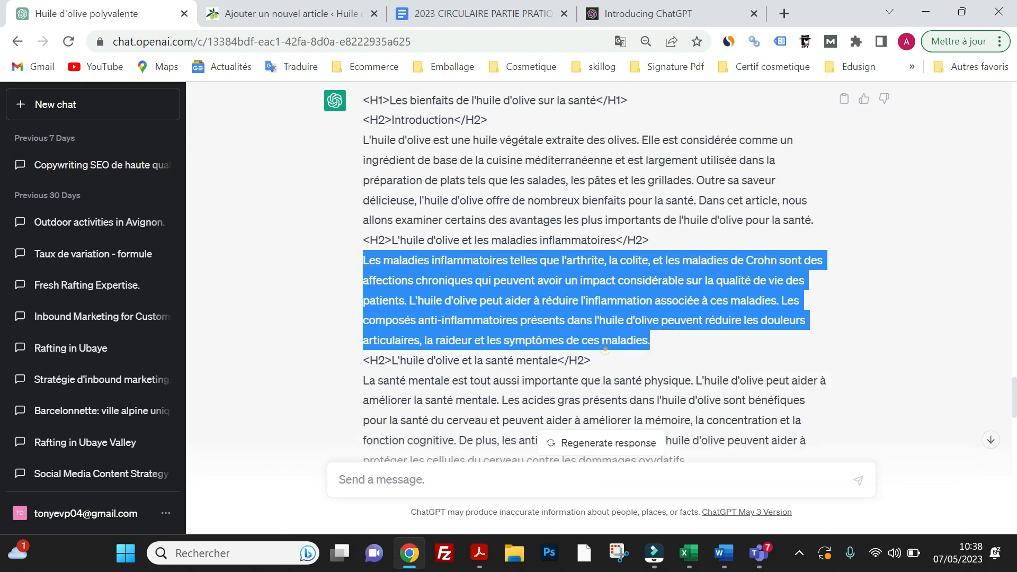
{"action": "left_click", "coordinate": [313, 16]}
{"action": "right_click", "coordinate": [318, 378]}
{"action": "left_click", "coordinate": [364, 245]}
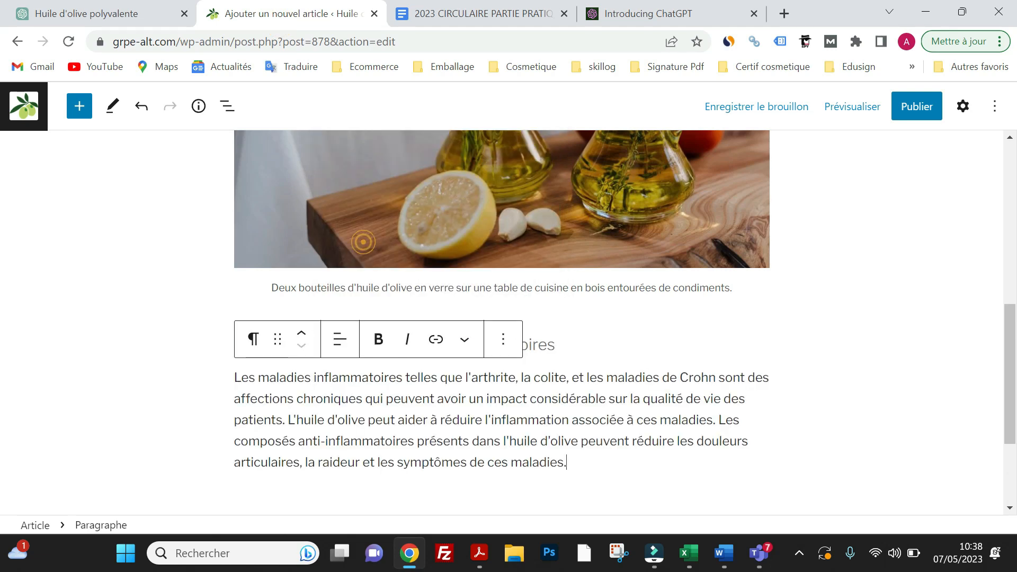
Review the post's structure from the first heading and introduction down to the inflammatory diseases section
{"action": "left_click", "coordinate": [835, 459]}
{"action": "scroll", "coordinate": [561, 396], "scroll_direction": "up", "scroll_amount": 3}
{"action": "scroll", "coordinate": [551, 389], "scroll_direction": "up", "scroll_amount": 5}
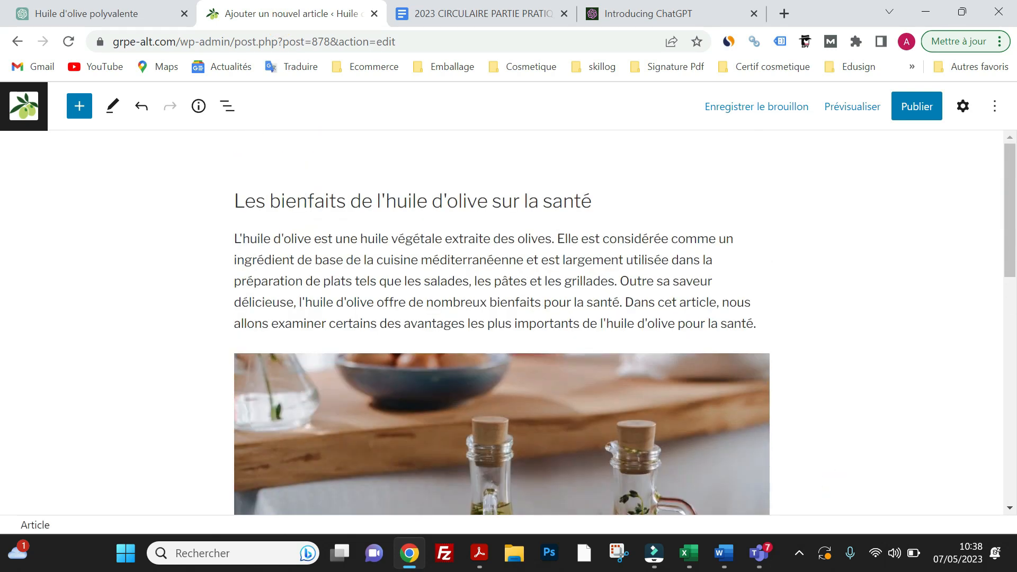
{"action": "left_click_drag", "start_coordinate": [256, 201], "coordinate": [592, 201]}
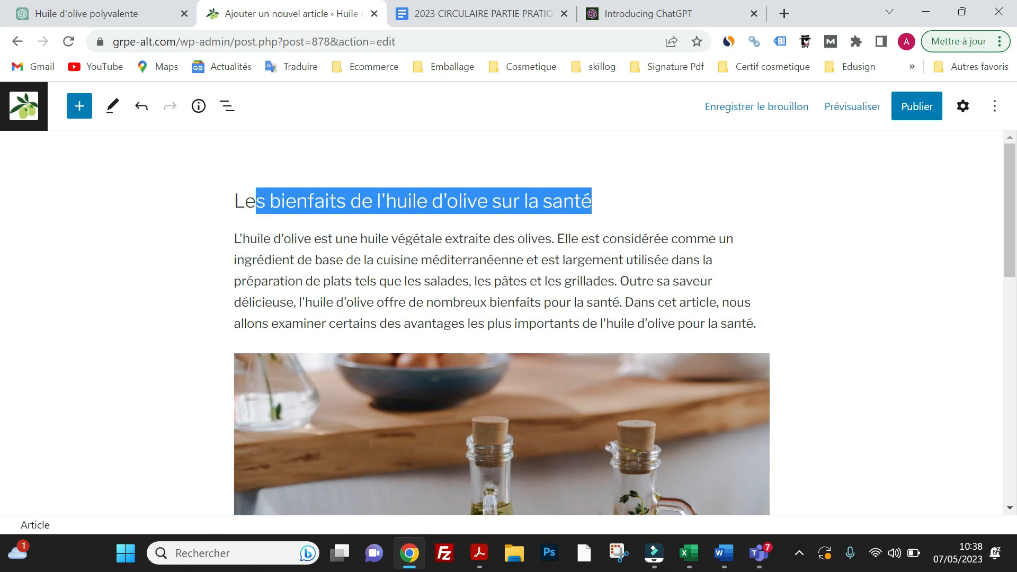
{"action": "left_click", "coordinate": [708, 281]}
{"action": "scroll", "coordinate": [708, 281], "scroll_direction": "down", "scroll_amount": 3}
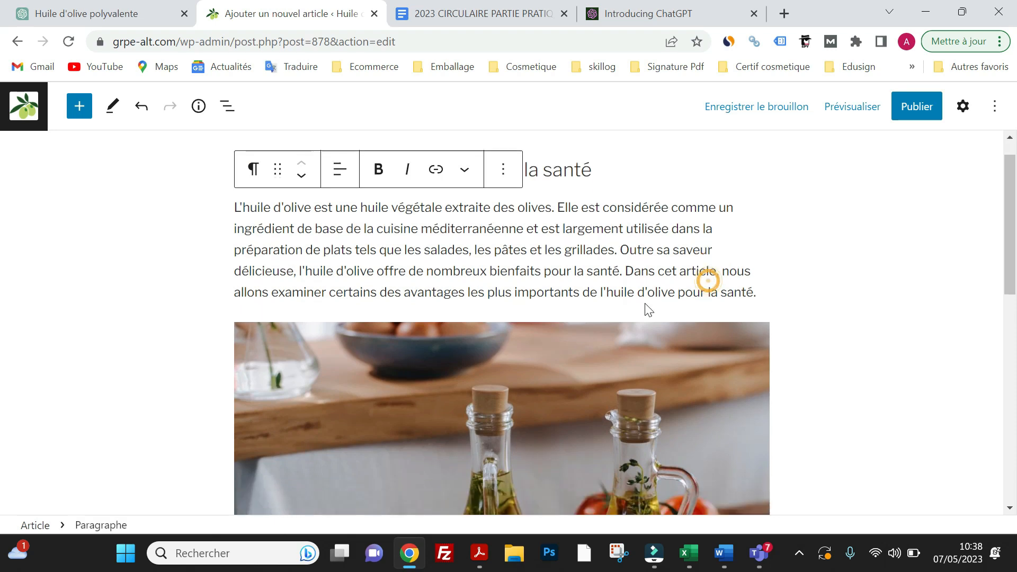
{"action": "scroll", "coordinate": [350, 374], "scroll_direction": "down", "scroll_amount": 5}
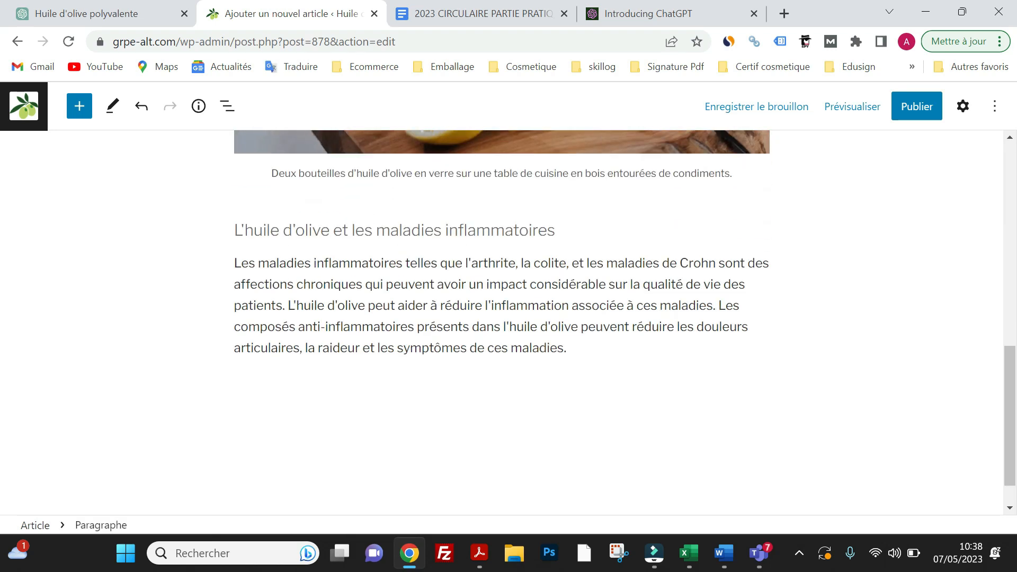
{"action": "left_click", "coordinate": [306, 230]}
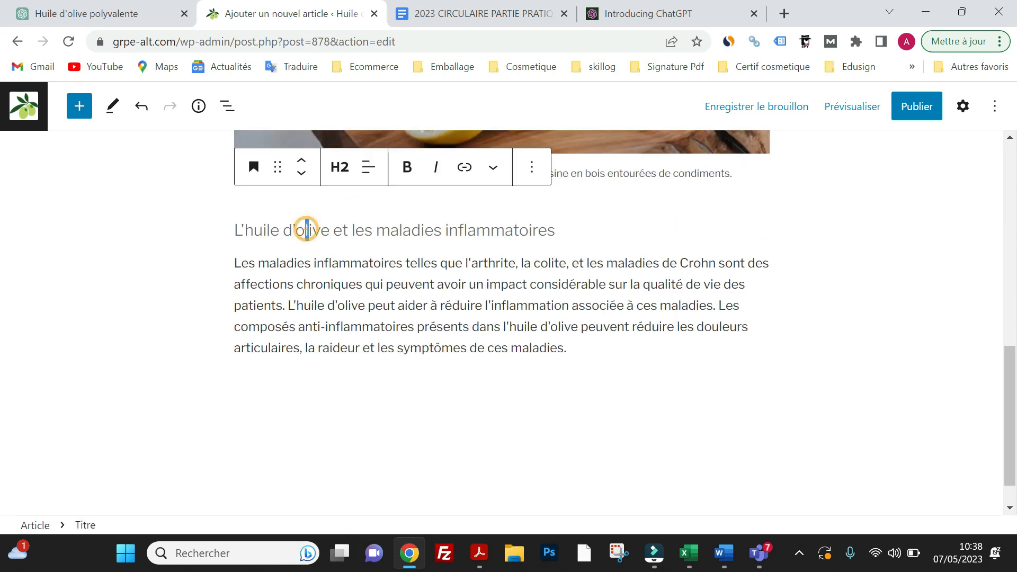
{"action": "left_click", "coordinate": [286, 305]}
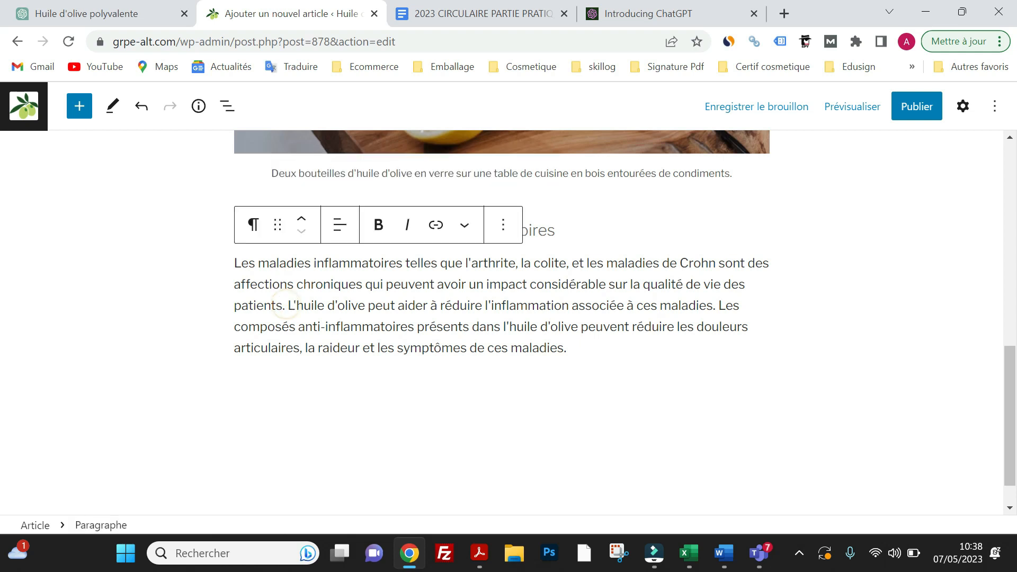
Add a Galerie block below the inflammatory diseases paragraph and open the media library for it
{"action": "left_click", "coordinate": [578, 348]}
{"action": "key", "text": "Return"}
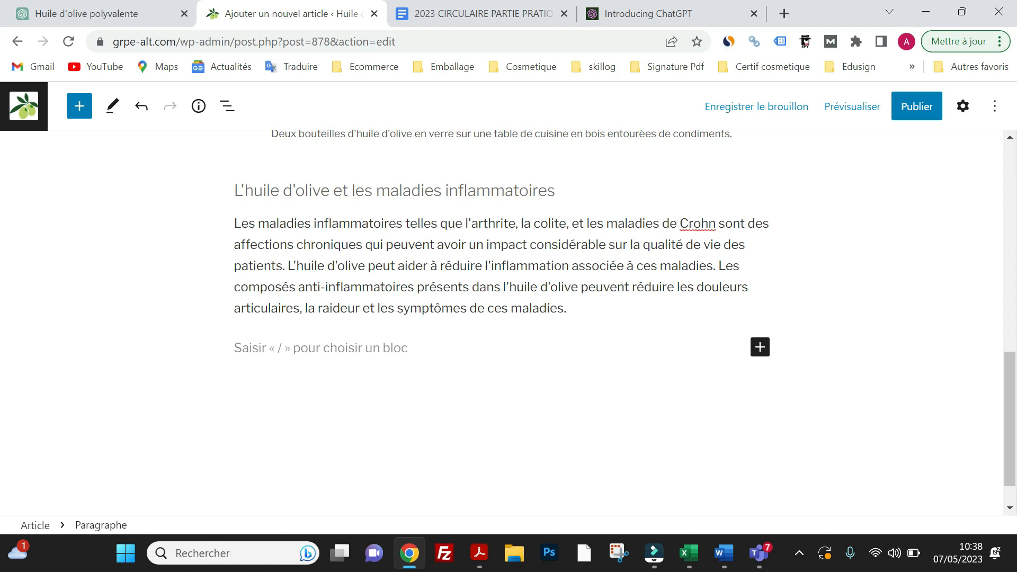
{"action": "left_click", "coordinate": [760, 348]}
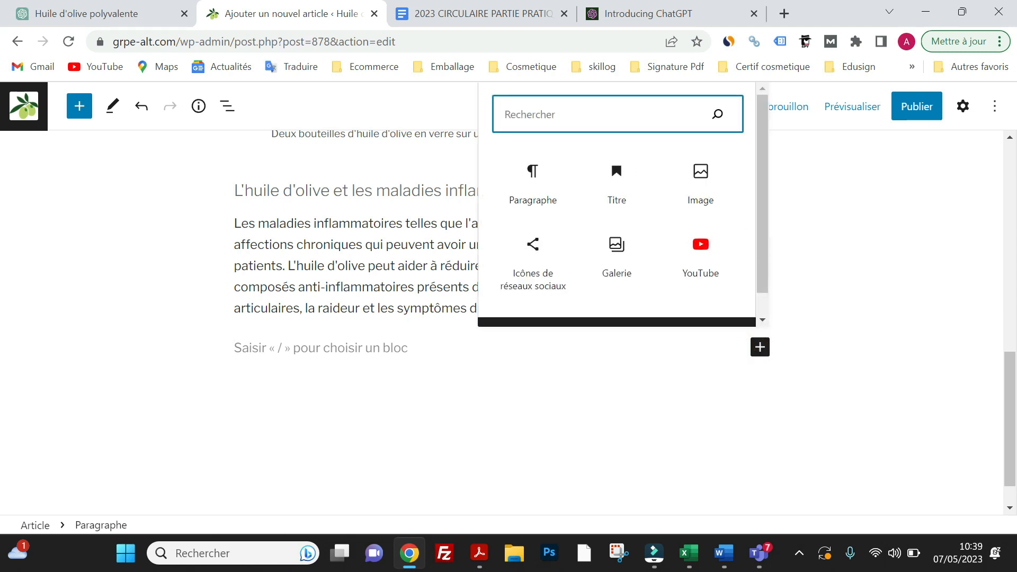
{"action": "type", "text": "galer"}
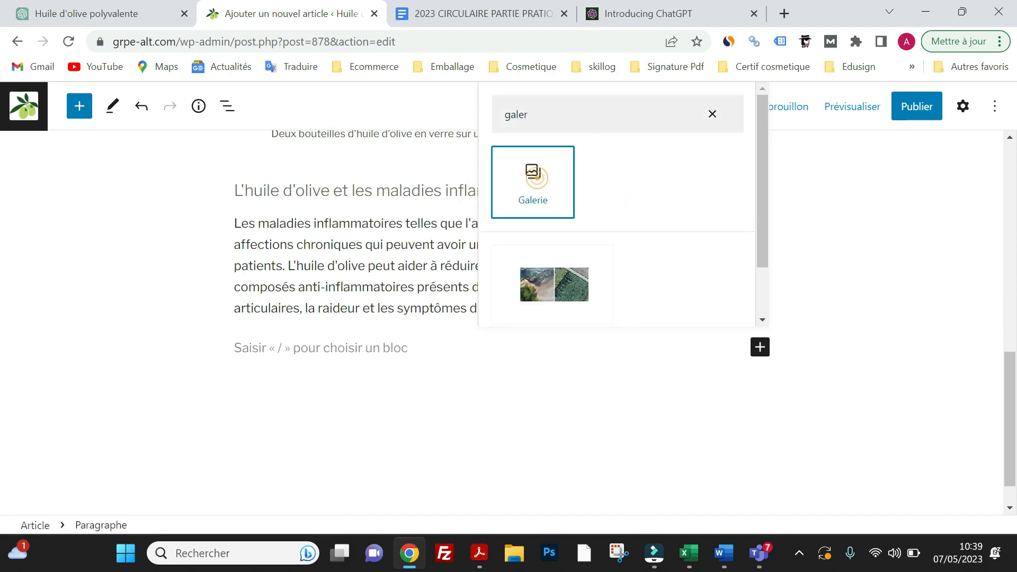
{"action": "left_click", "coordinate": [535, 176]}
{"action": "left_click", "coordinate": [352, 454]}
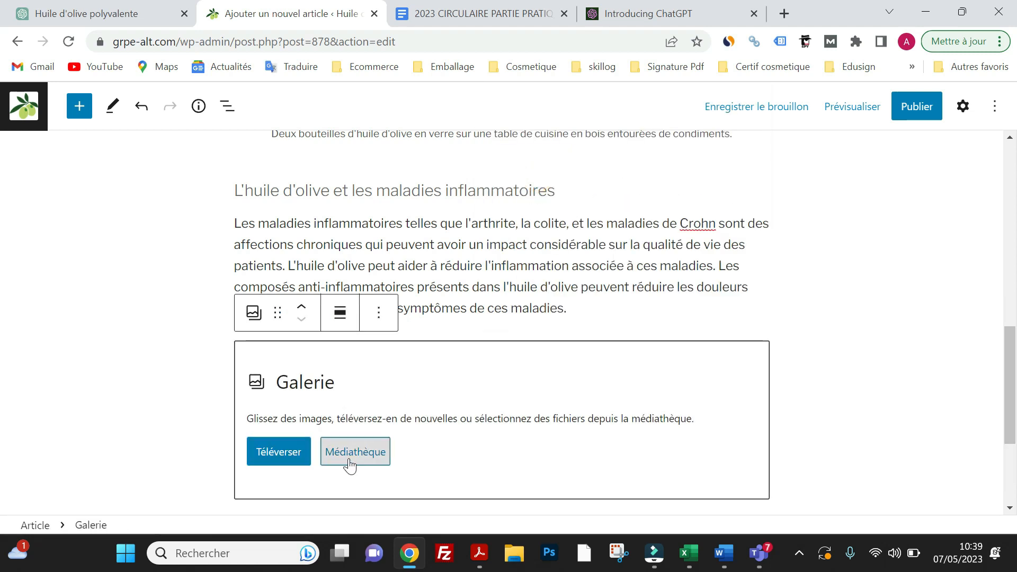
Select three images for the gallery: the olive branch, the dark olive foliage and the bowl of olive oil
{"action": "scroll", "coordinate": [432, 334], "scroll_direction": "down", "scroll_amount": 2}
{"action": "left_click", "coordinate": [454, 318]}
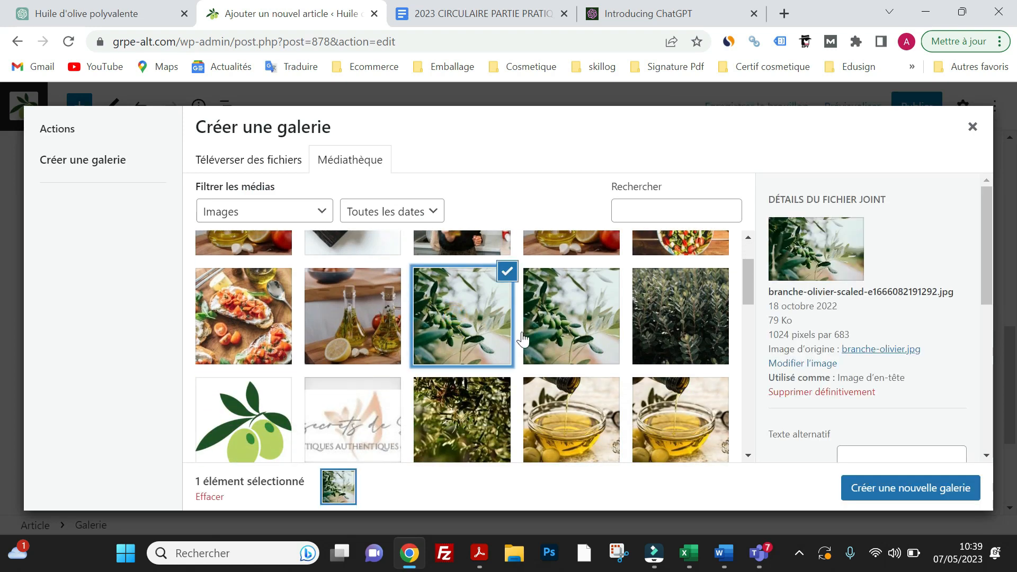
{"action": "left_click", "coordinate": [682, 343]}
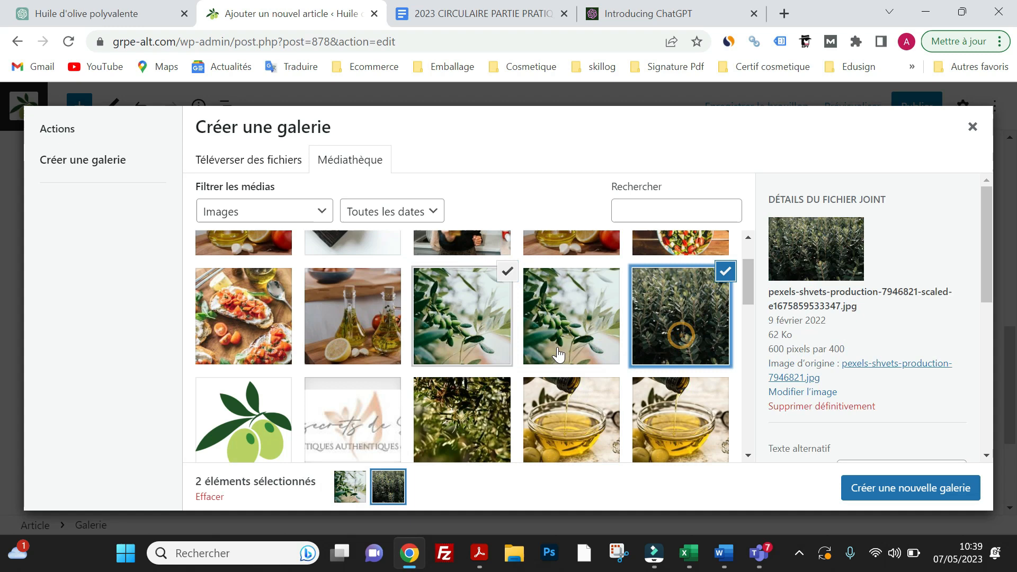
{"action": "scroll", "coordinate": [609, 339], "scroll_direction": "down", "scroll_amount": 3}
{"action": "left_click", "coordinate": [582, 311]}
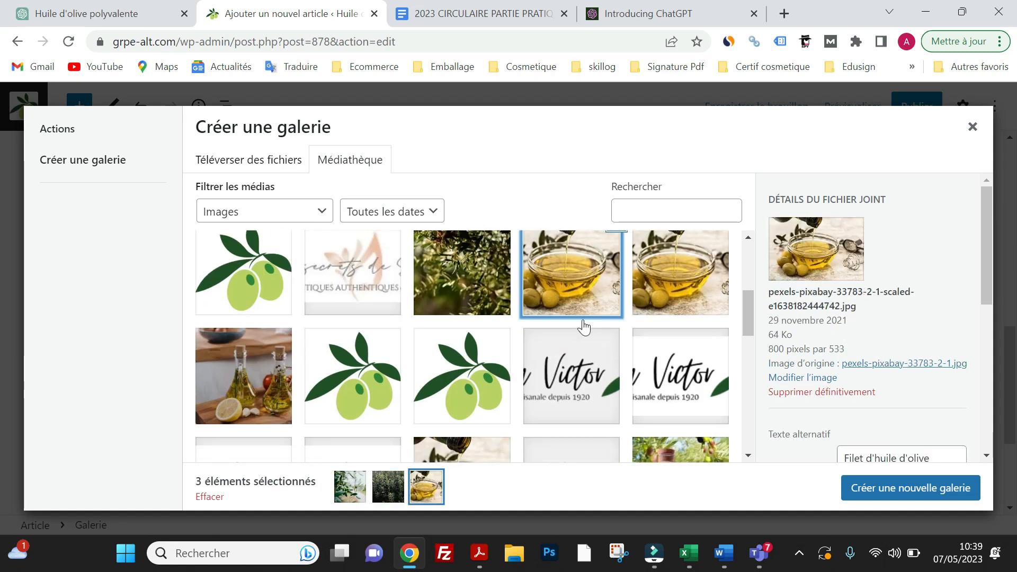
Create a new gallery from the three selected images and insert it into the post
{"action": "left_click", "coordinate": [904, 489]}
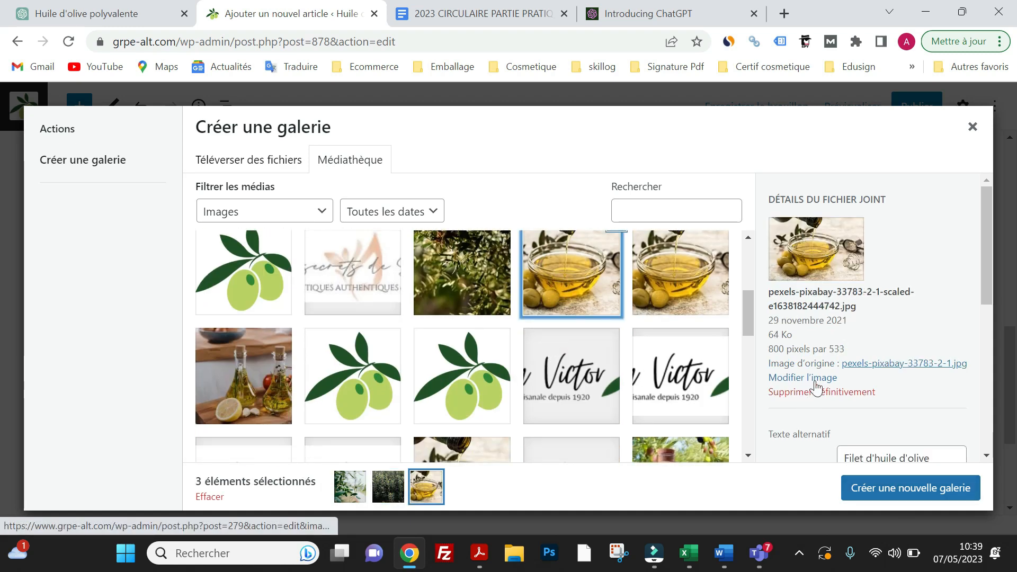
{"action": "scroll", "coordinate": [776, 384], "scroll_direction": "down", "scroll_amount": 4}
{"action": "scroll", "coordinate": [866, 384], "scroll_direction": "up", "scroll_amount": 4}
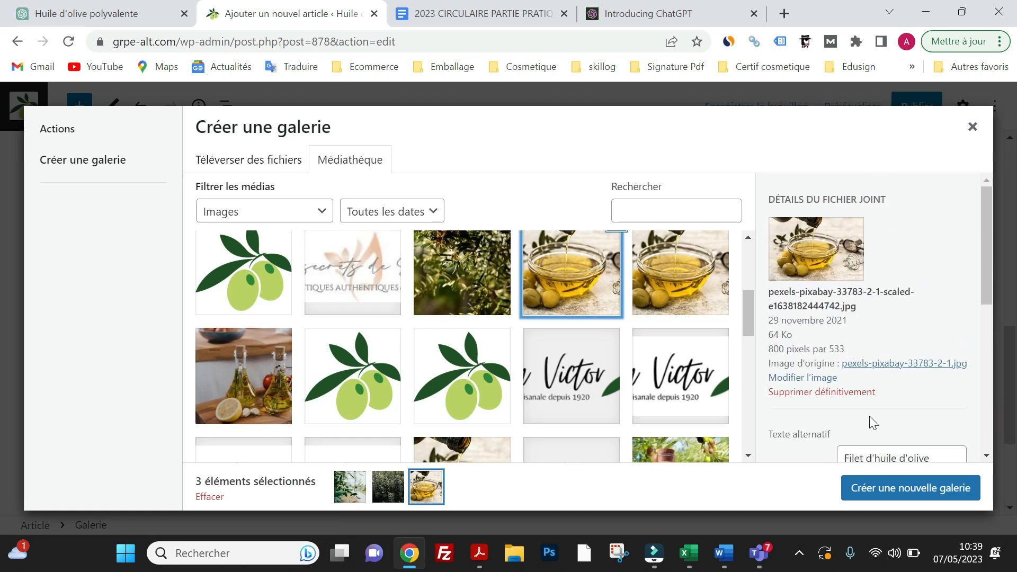
{"action": "left_click", "coordinate": [892, 495]}
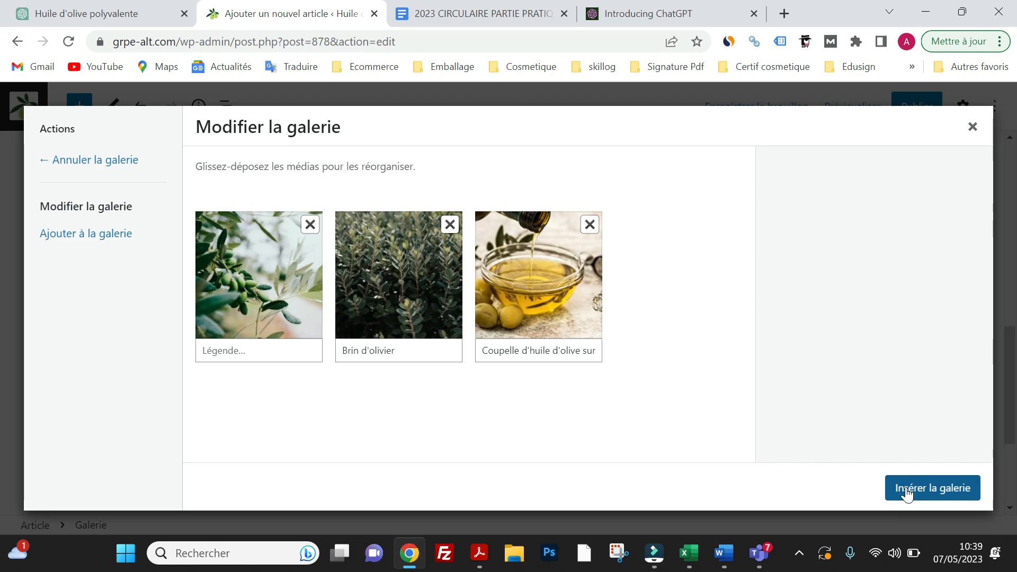
{"action": "left_click", "coordinate": [907, 490]}
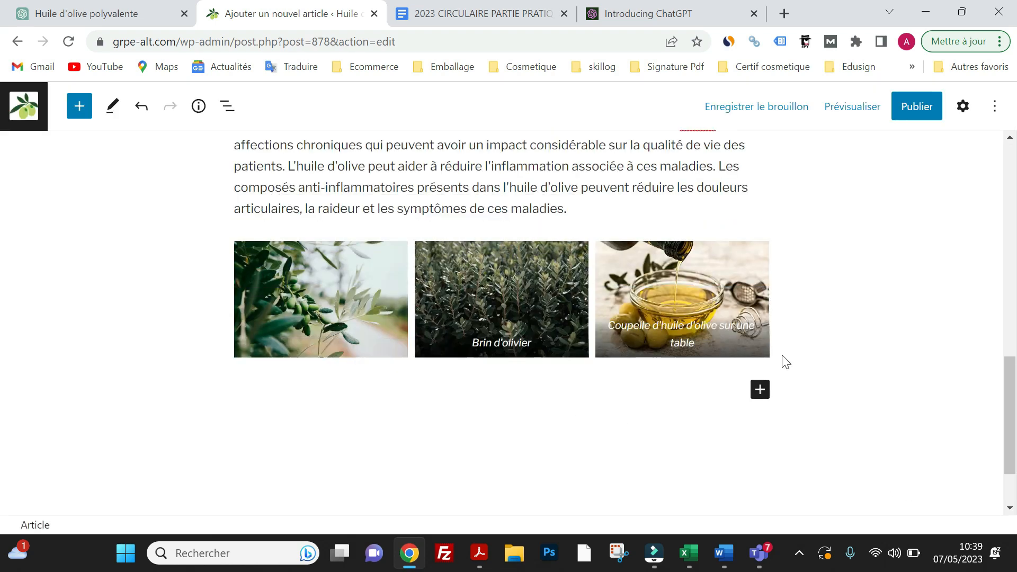
Check the inserted gallery and add an H2 heading block below it
{"action": "scroll", "coordinate": [472, 413], "scroll_direction": "up", "scroll_amount": 3}
{"action": "scroll", "coordinate": [472, 413], "scroll_direction": "down", "scroll_amount": 2}
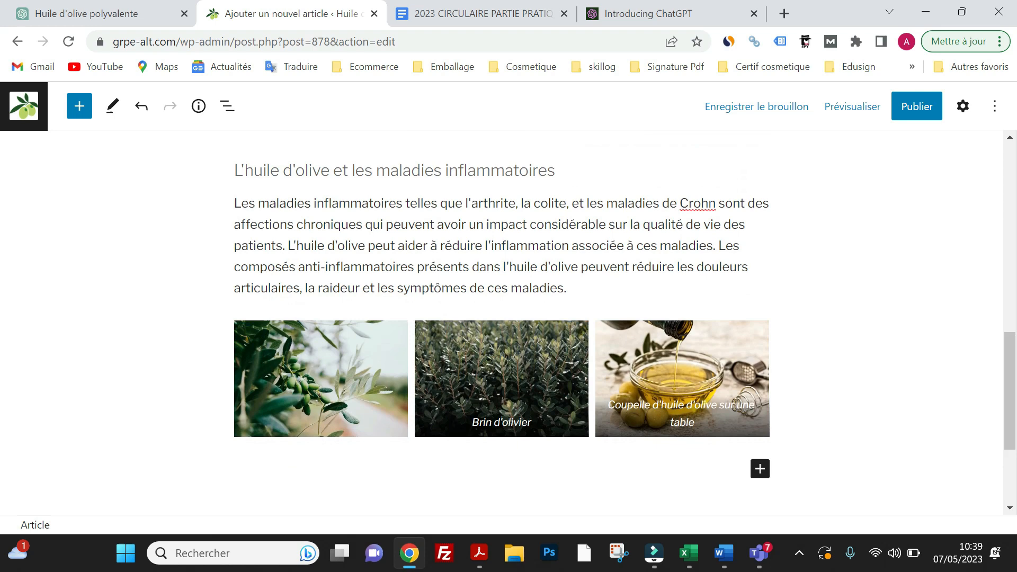
{"action": "scroll", "coordinate": [751, 326], "scroll_direction": "down", "scroll_amount": 3}
{"action": "left_click", "coordinate": [758, 312]}
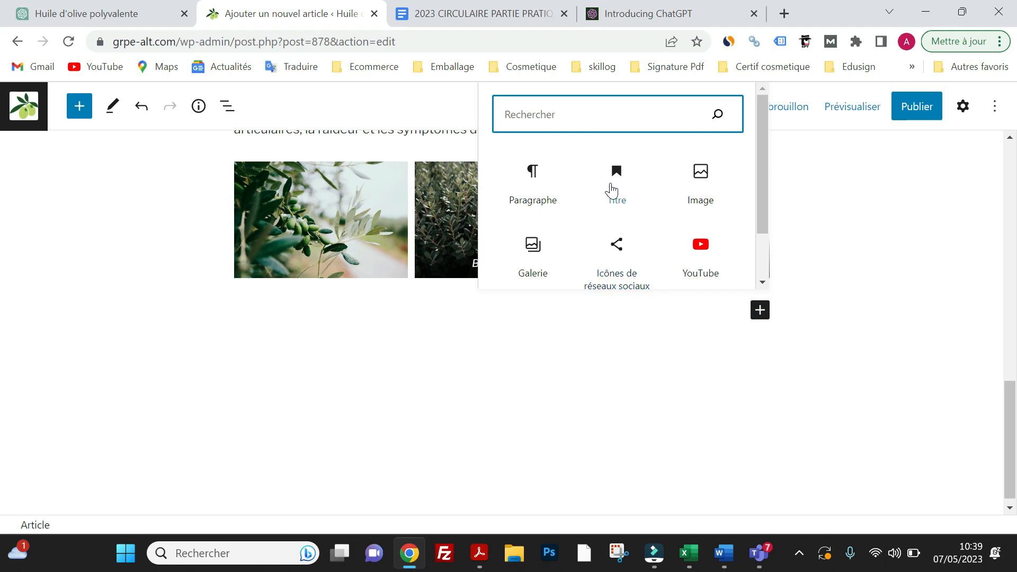
{"action": "left_click", "coordinate": [612, 185]}
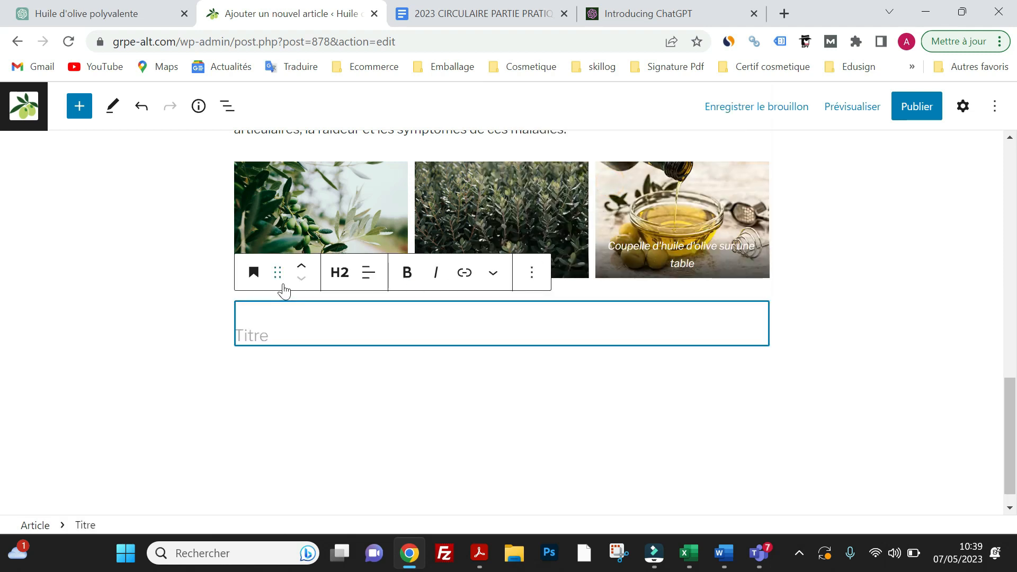
Copy "L'huile d'olive et la santé mentale" from ChatGPT's answer structured with H3 subheadings and paste it into the empty H2 block
{"action": "left_click", "coordinate": [106, 13]}
{"action": "scroll", "coordinate": [416, 295], "scroll_direction": "down", "scroll_amount": 2}
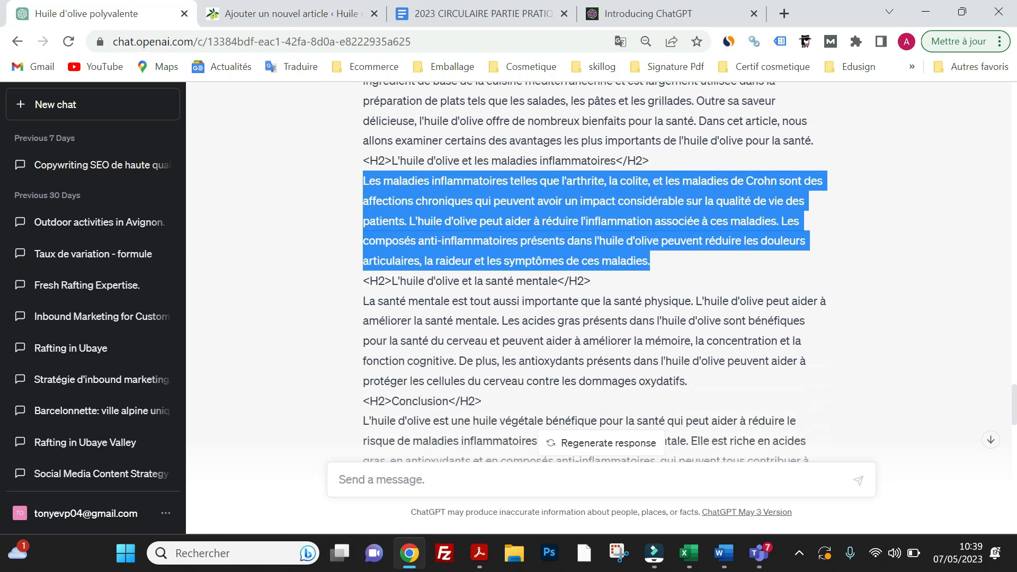
{"action": "scroll", "coordinate": [403, 265], "scroll_direction": "down", "scroll_amount": 12}
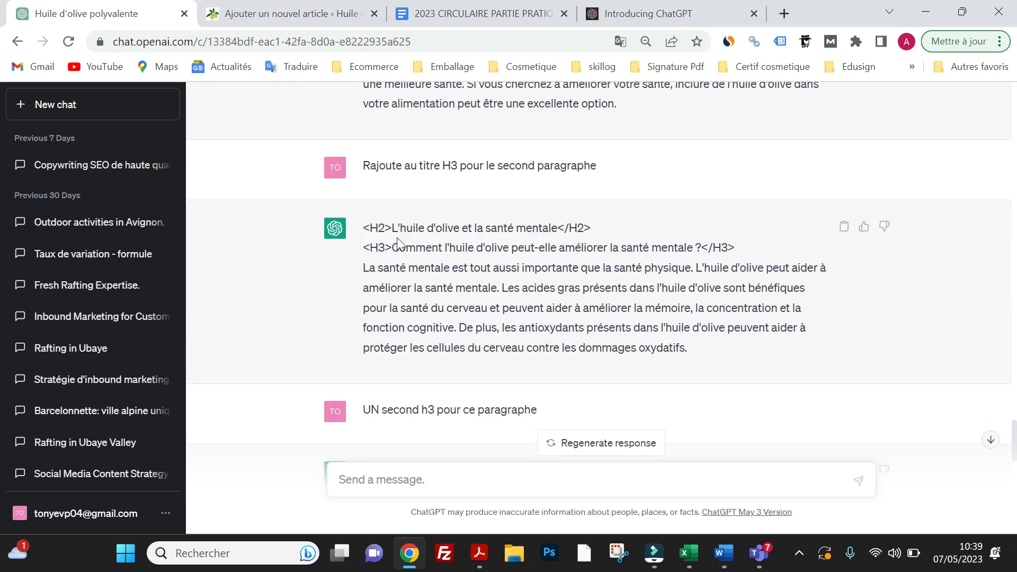
{"action": "scroll", "coordinate": [399, 237], "scroll_direction": "up", "scroll_amount": 10}
{"action": "scroll", "coordinate": [399, 237], "scroll_direction": "down", "scroll_amount": 3}
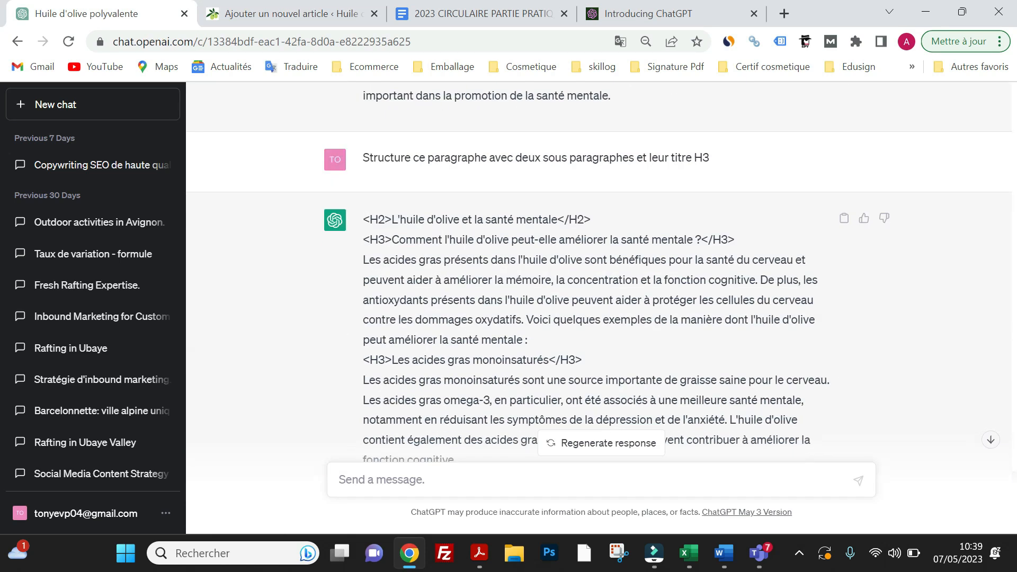
{"action": "left_click_drag", "start_coordinate": [392, 219], "coordinate": [557, 219]}
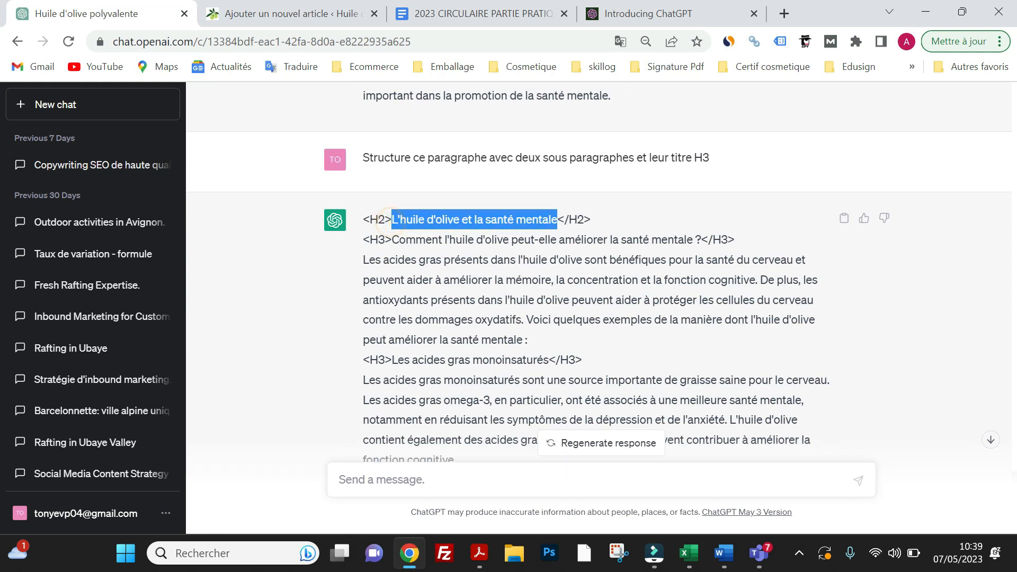
{"action": "right_click", "coordinate": [551, 222]}
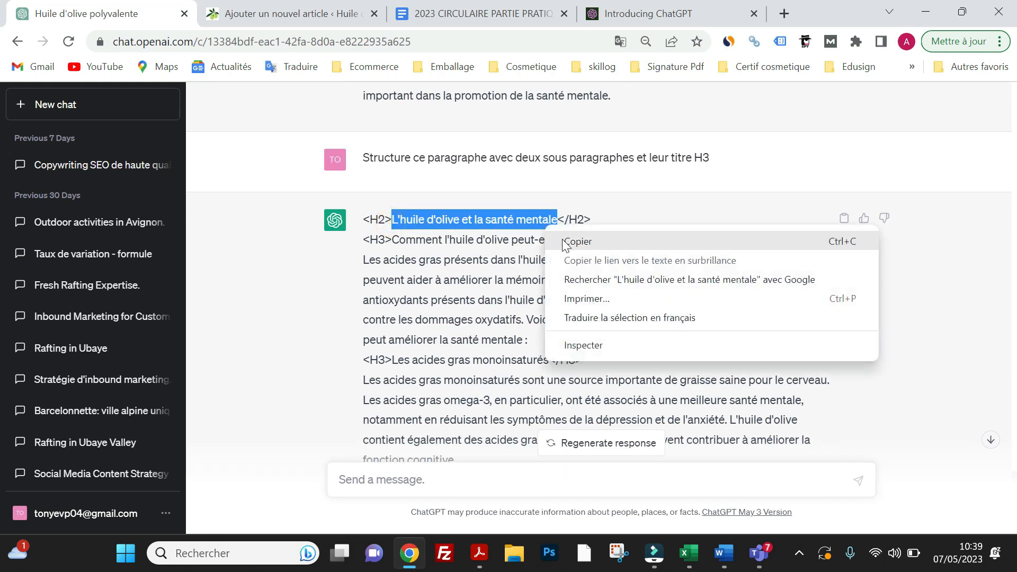
{"action": "left_click", "coordinate": [565, 239]}
{"action": "left_click", "coordinate": [284, 14]}
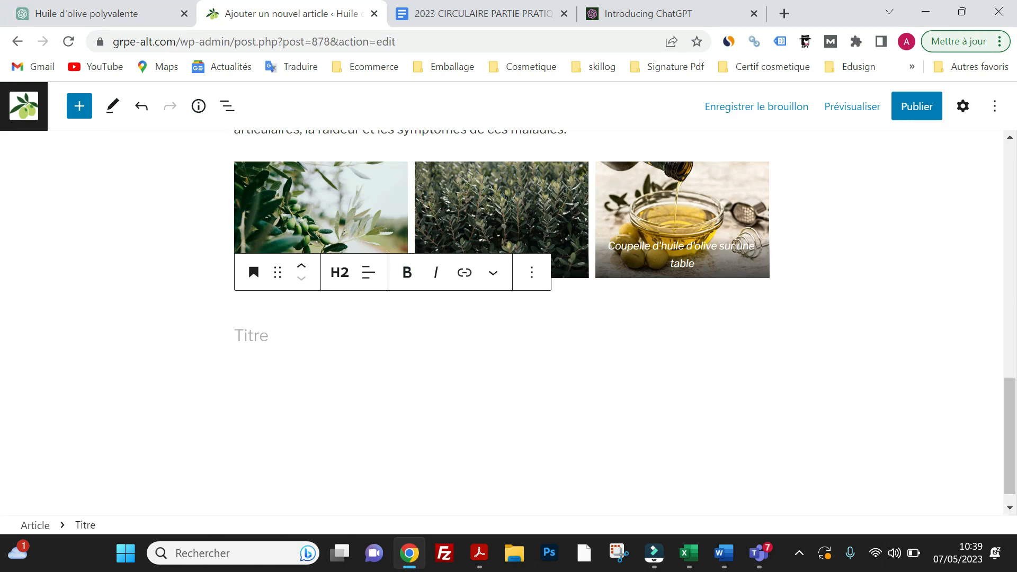
{"action": "right_click", "coordinate": [261, 323]}
{"action": "left_click", "coordinate": [293, 209]}
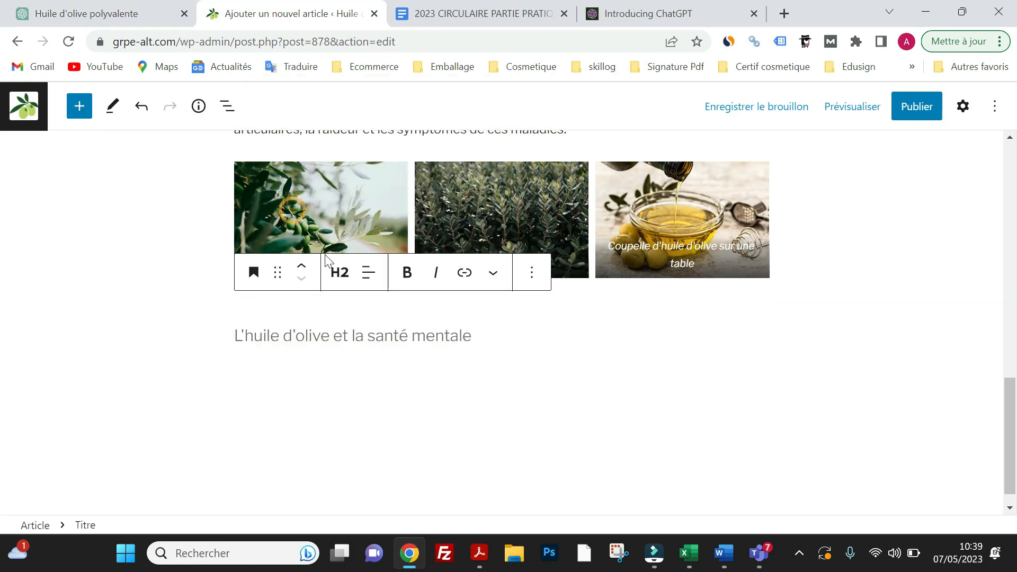
Check ChatGPT's structured answer and add an H3 heading block below "L'huile d'olive et la santé mentale" in the post
{"action": "key", "text": "Return"}
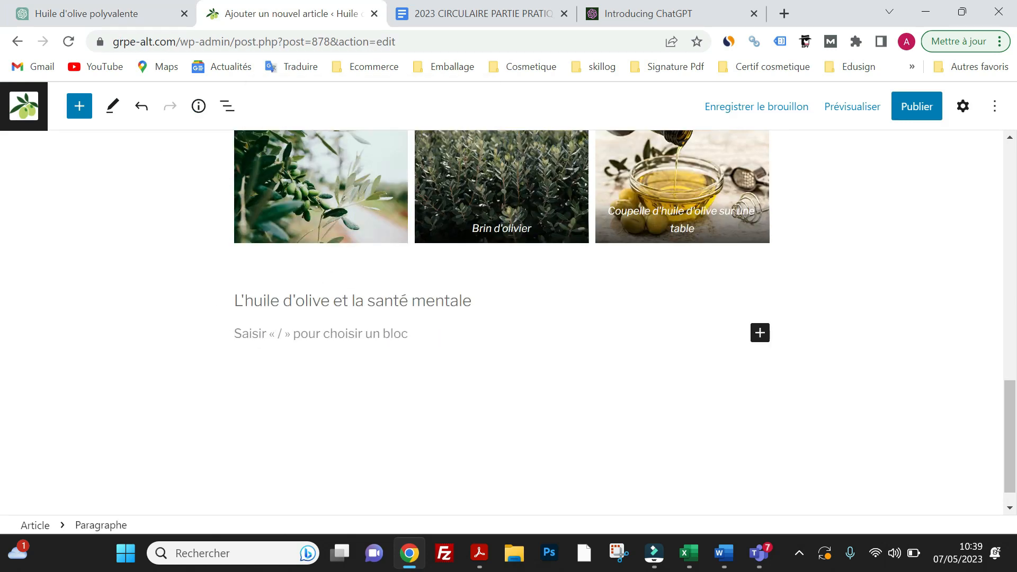
{"action": "left_click", "coordinate": [126, 17]}
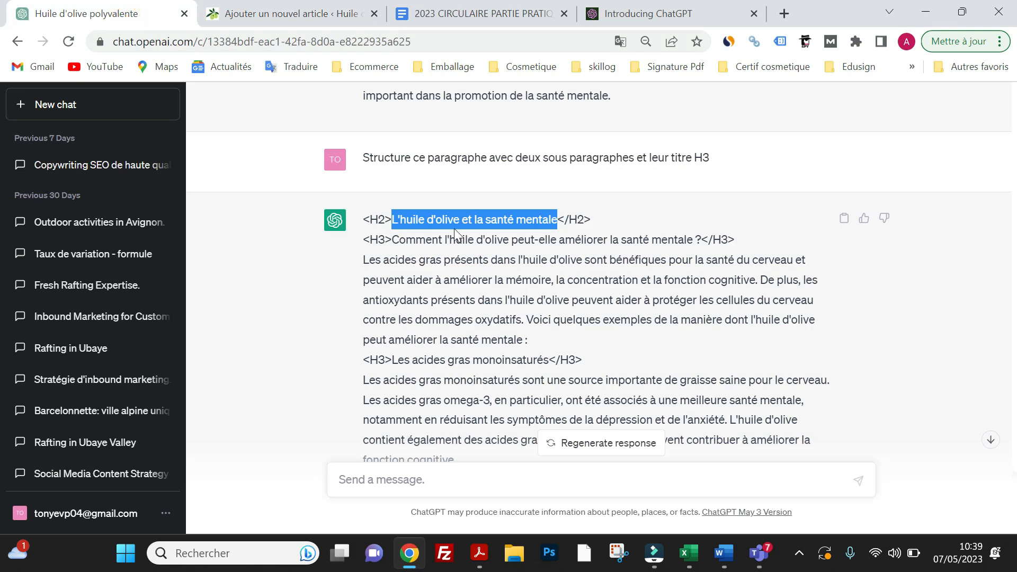
{"action": "scroll", "coordinate": [455, 233], "scroll_direction": "down", "scroll_amount": 4}
{"action": "scroll", "coordinate": [454, 233], "scroll_direction": "up", "scroll_amount": 4}
{"action": "left_click", "coordinate": [296, 14]}
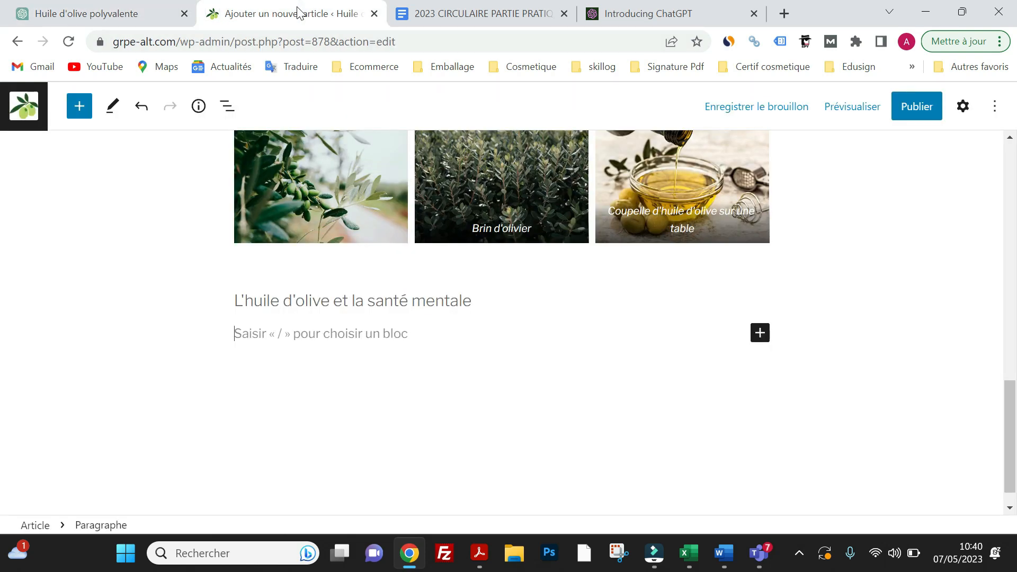
{"action": "left_click", "coordinate": [760, 333]}
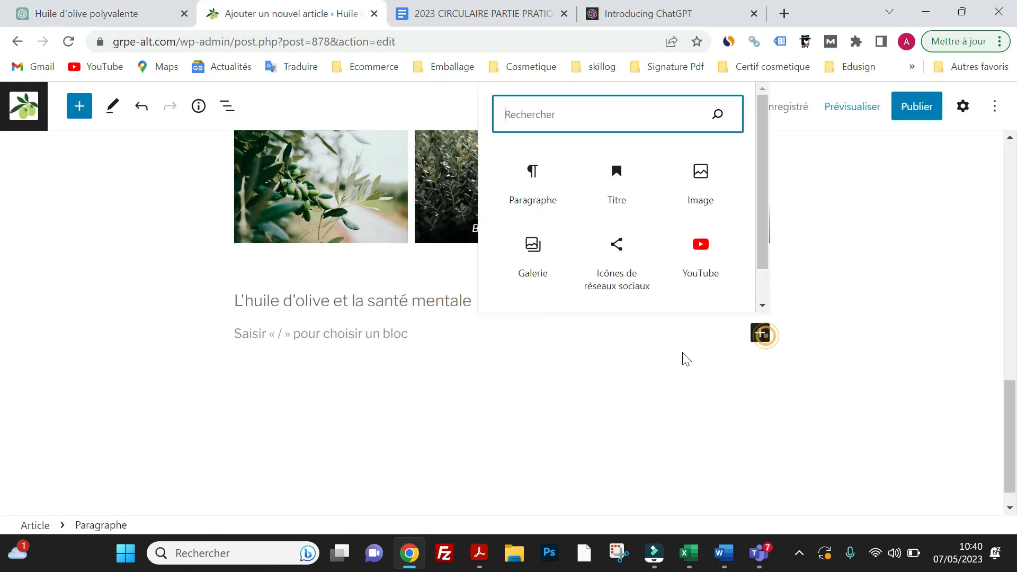
{"action": "left_click", "coordinate": [617, 194]}
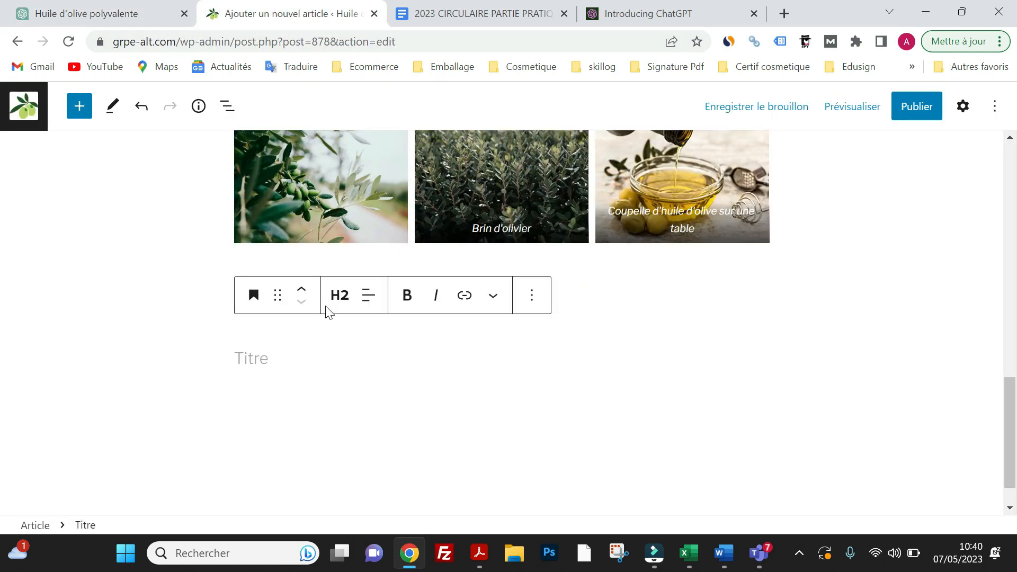
{"action": "left_click", "coordinate": [339, 306]}
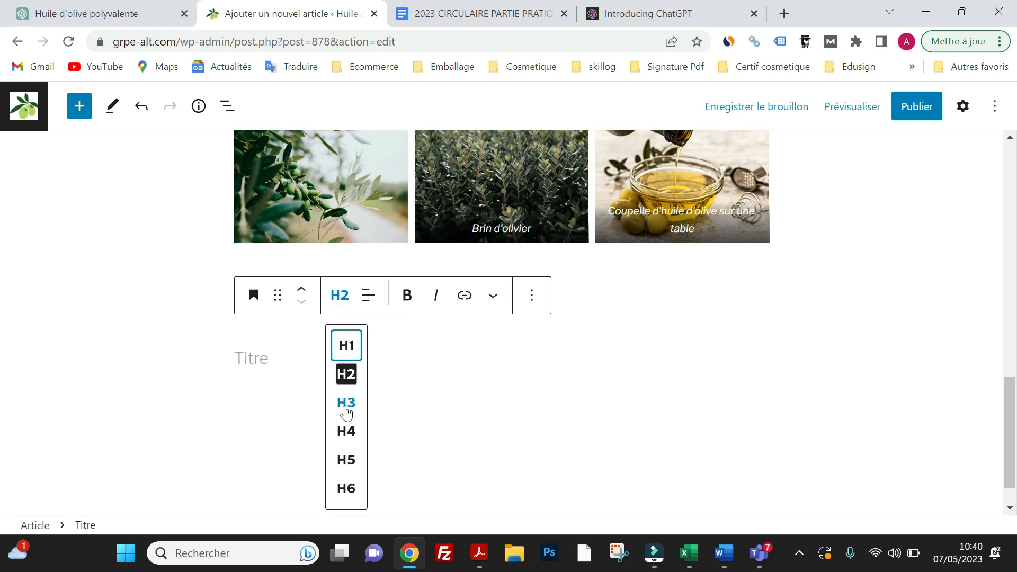
{"action": "left_click", "coordinate": [344, 407]}
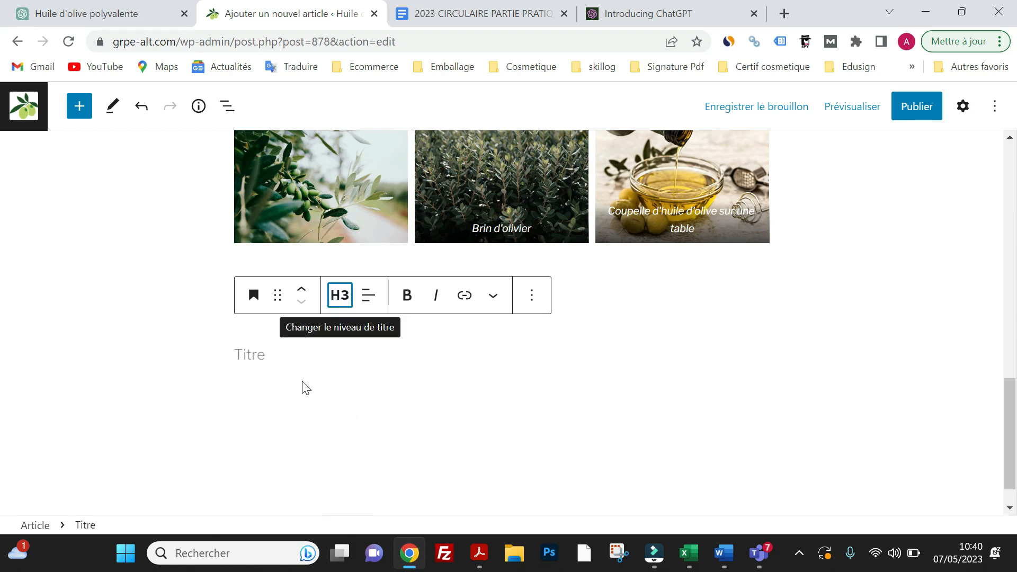
Copy "Comment l'huile d'olive peut-elle améliorer la santé mentale ?" from ChatGPT's answer and paste it into the empty H3 block
{"action": "left_click", "coordinate": [125, 21]}
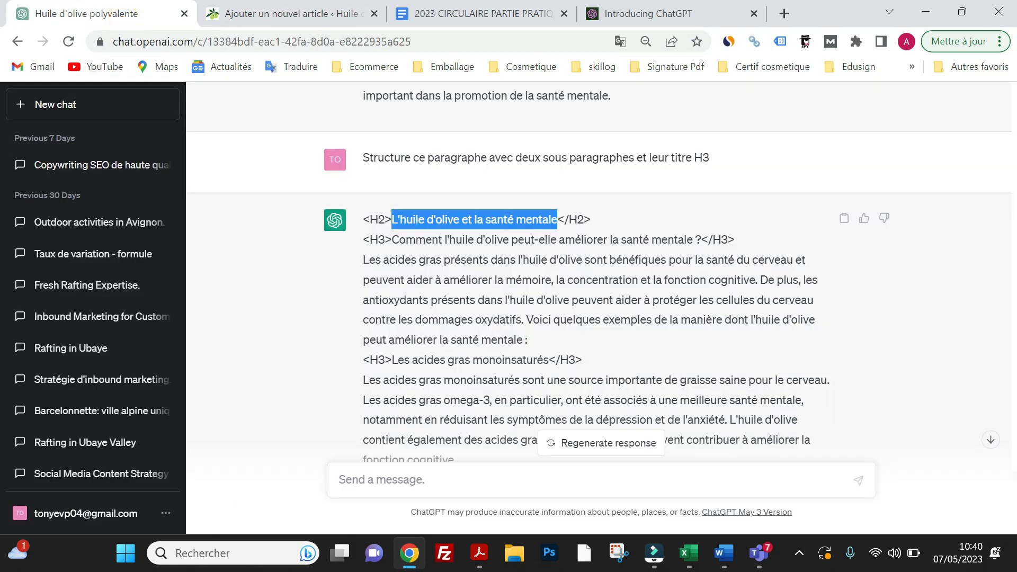
{"action": "left_click_drag", "start_coordinate": [392, 240], "coordinate": [702, 240]}
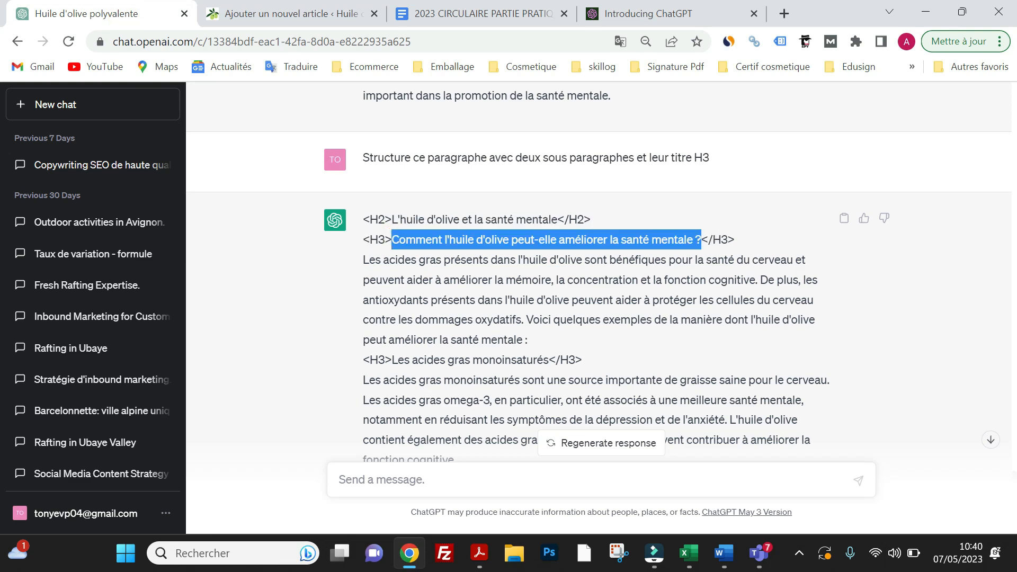
{"action": "right_click", "coordinate": [662, 243]}
{"action": "left_click", "coordinate": [572, 261]}
{"action": "left_click", "coordinate": [296, 14]}
{"action": "left_click", "coordinate": [254, 356]}
{"action": "right_click", "coordinate": [252, 358]}
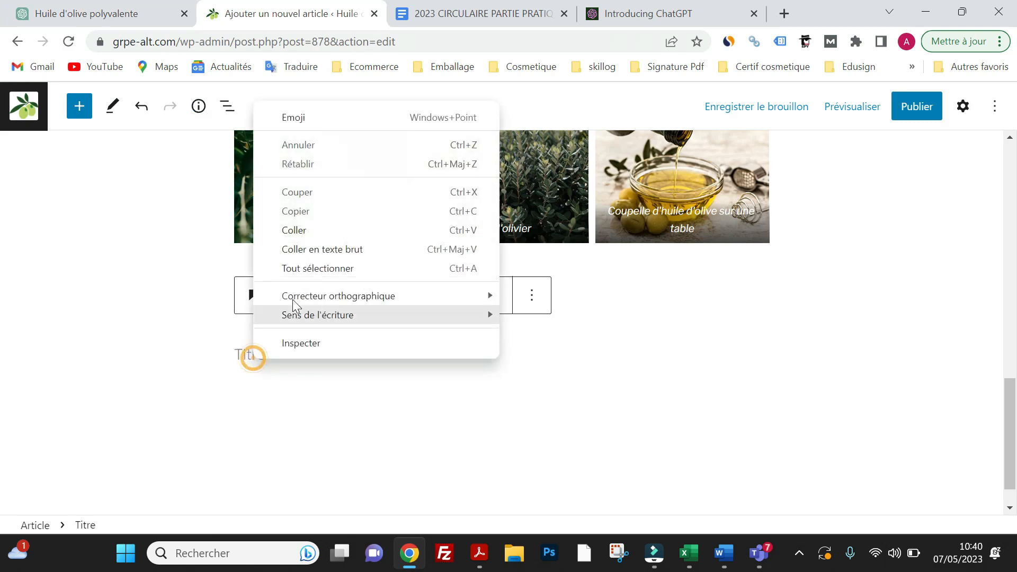
{"action": "left_click", "coordinate": [303, 230]}
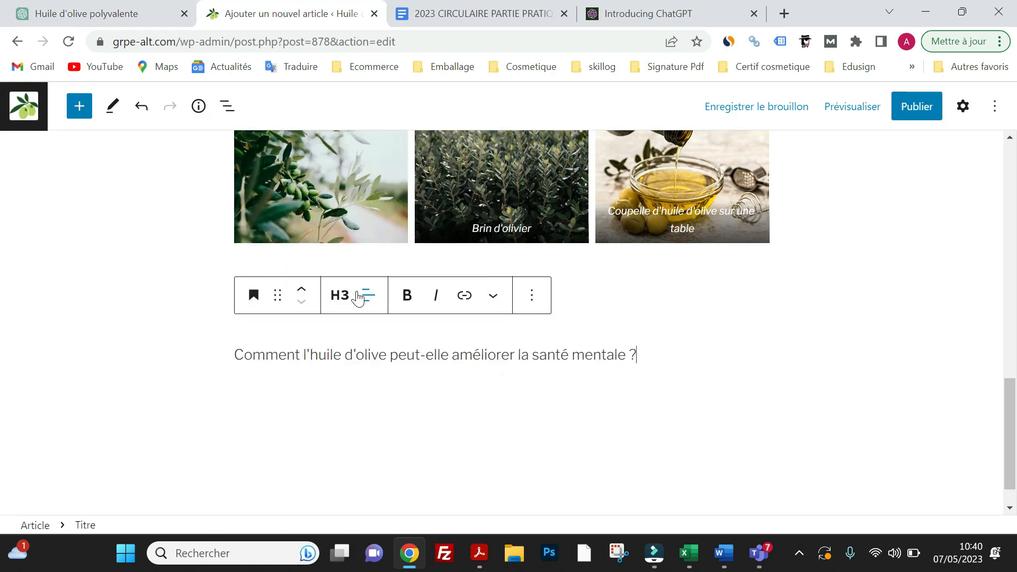
Add a paragraph block below the H3 heading and paste ChatGPT's introductory text on fatty acids and brain health into it
{"action": "key", "text": "Return"}
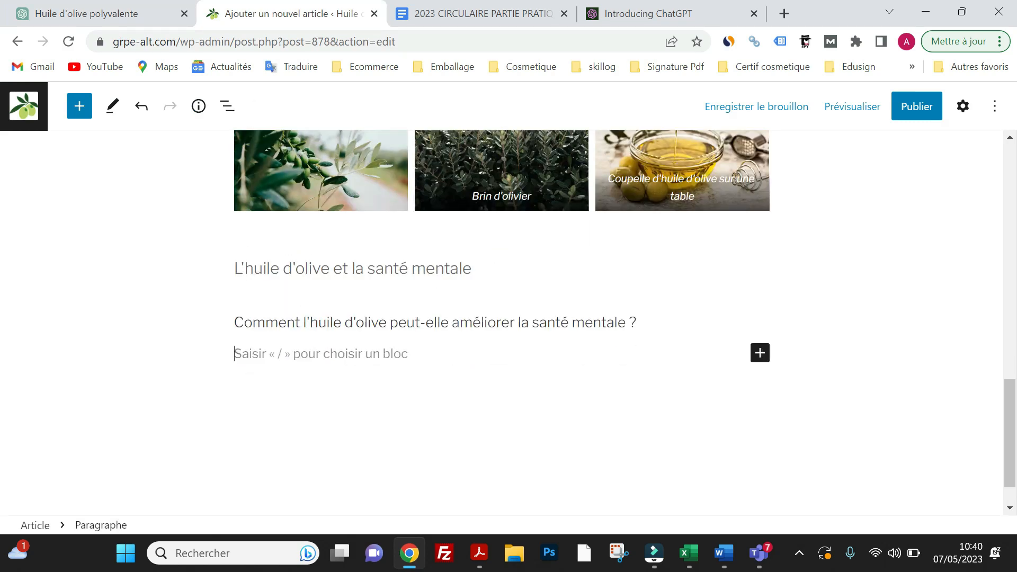
{"action": "left_click", "coordinate": [759, 353]}
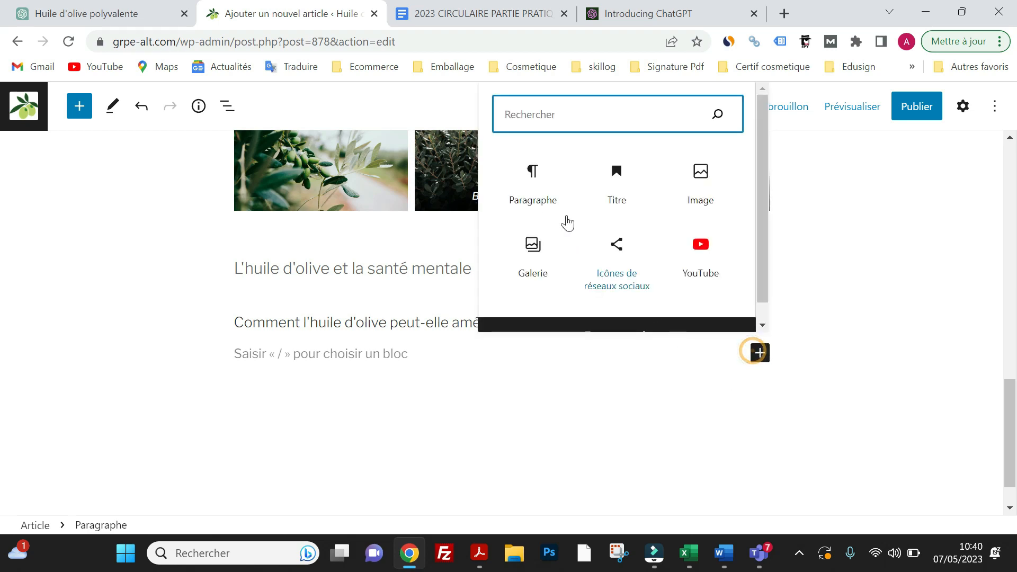
{"action": "left_click", "coordinate": [541, 191]}
{"action": "left_click", "coordinate": [166, 22]}
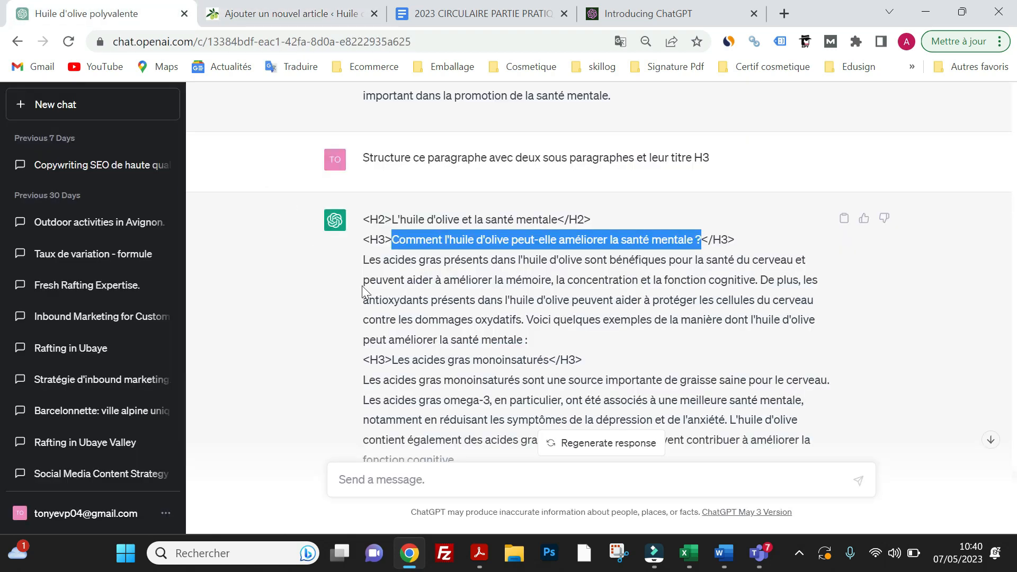
{"action": "left_click_drag", "start_coordinate": [363, 262], "coordinate": [534, 347]}
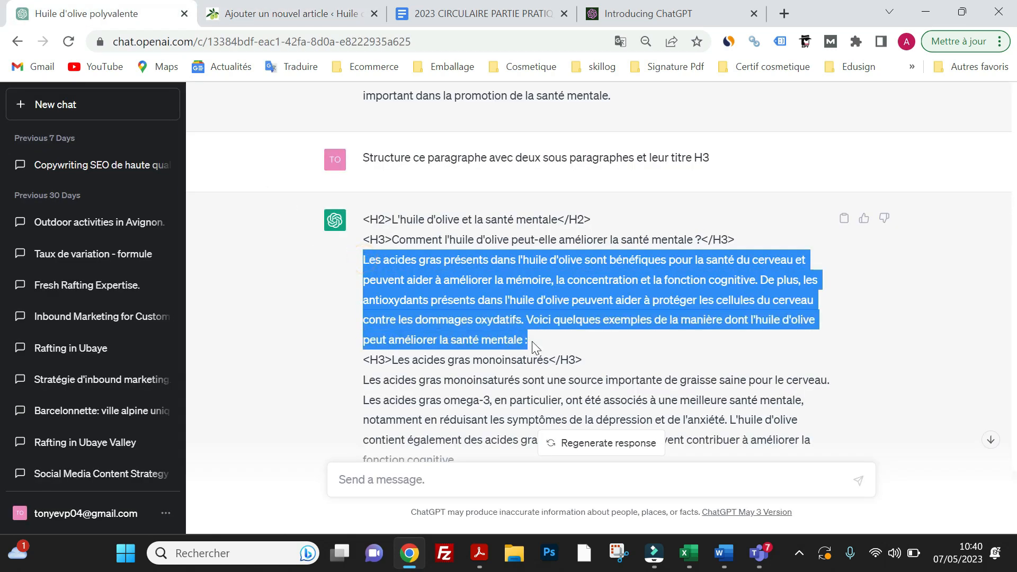
{"action": "right_click", "coordinate": [491, 315]}
{"action": "left_click", "coordinate": [506, 322]}
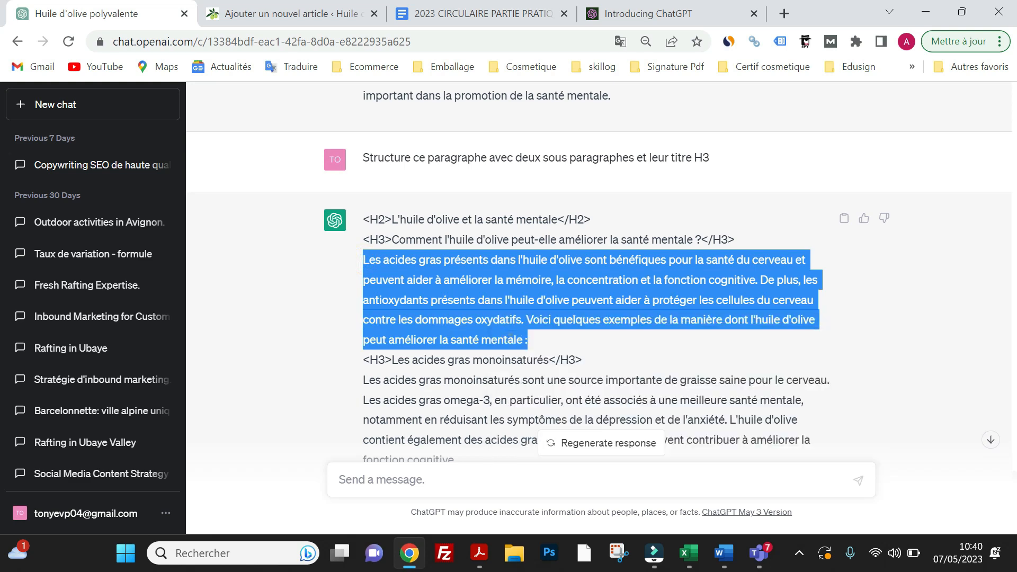
{"action": "left_click", "coordinate": [278, 15]}
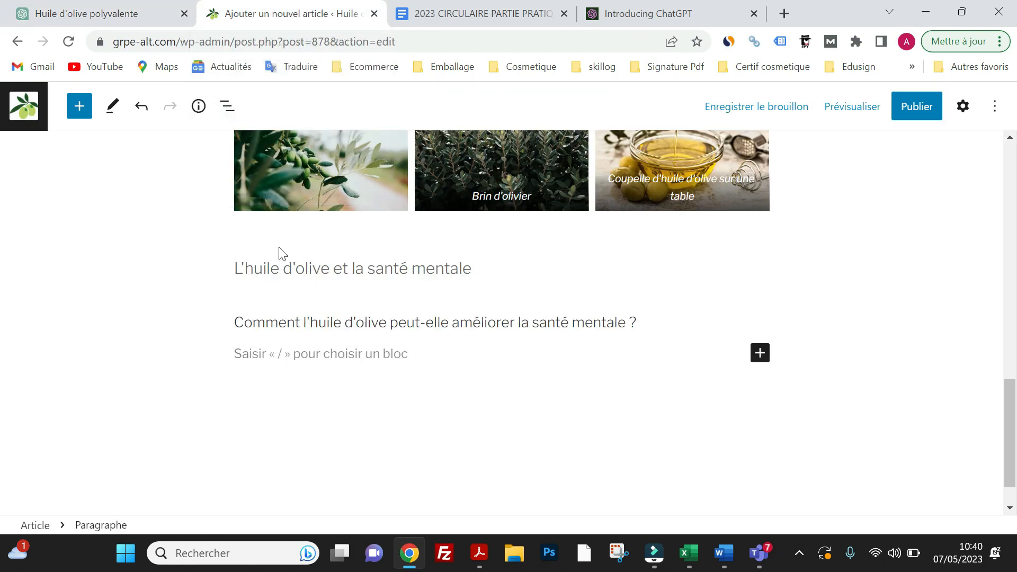
{"action": "right_click", "coordinate": [257, 352]}
{"action": "left_click", "coordinate": [295, 228]}
Check the next subheading in ChatGPT's answer and add an H4 heading block below the introductory paragraph in the post
{"action": "left_click", "coordinate": [117, 20]}
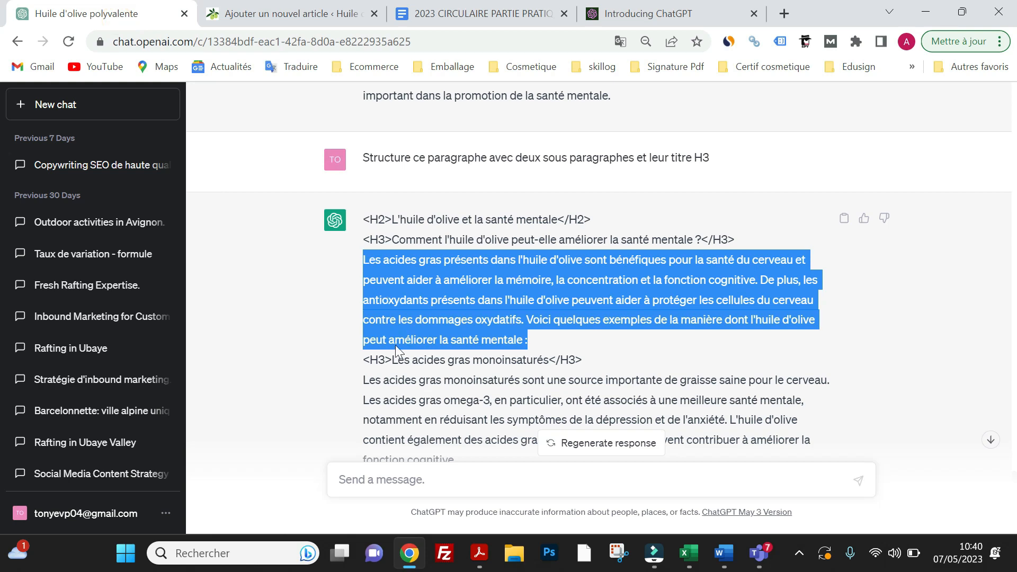
{"action": "left_click", "coordinate": [298, 19]}
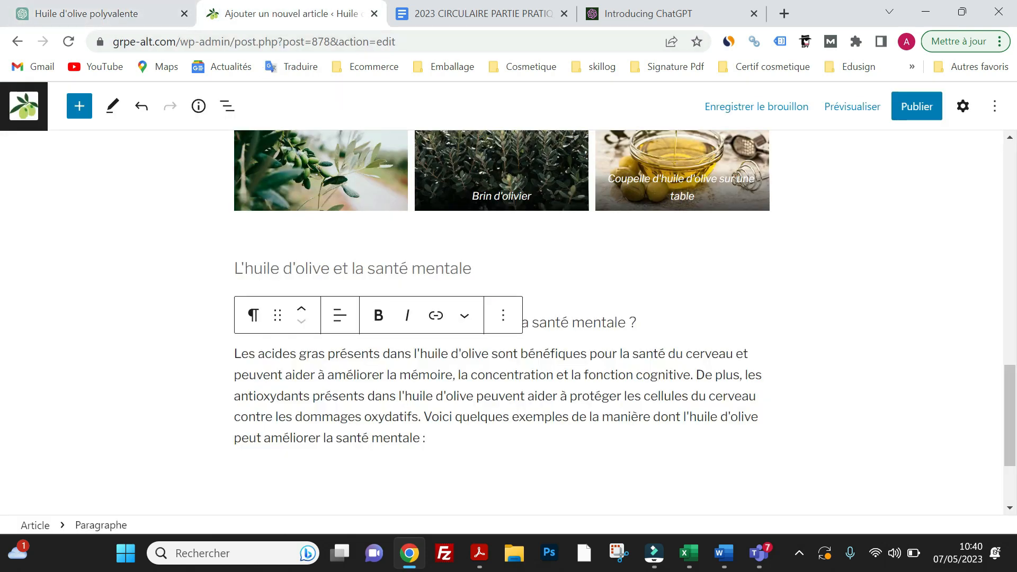
{"action": "key", "text": "Return"}
{"action": "scroll", "coordinate": [454, 450], "scroll_direction": "down", "scroll_amount": 2}
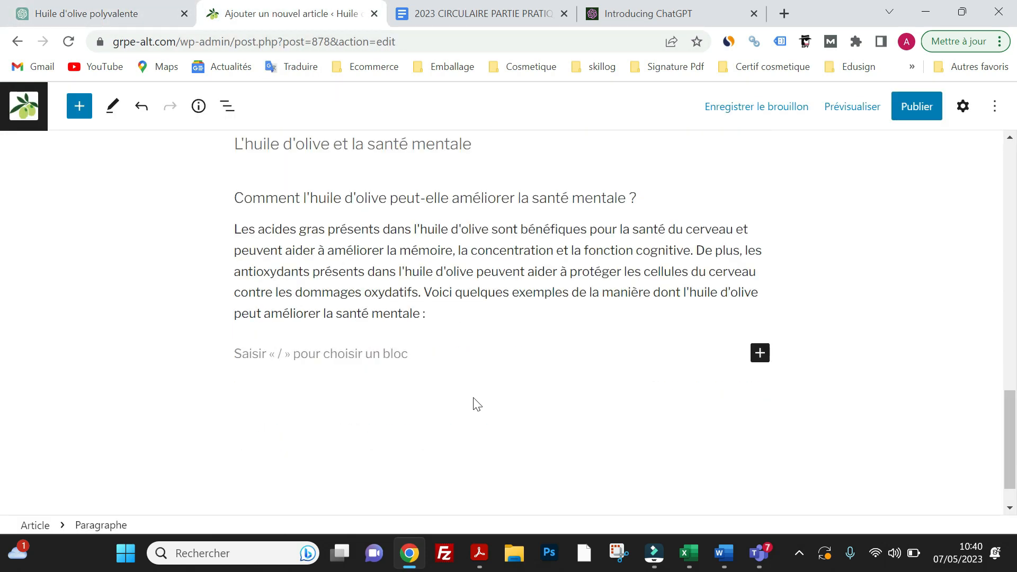
{"action": "left_click", "coordinate": [761, 353]}
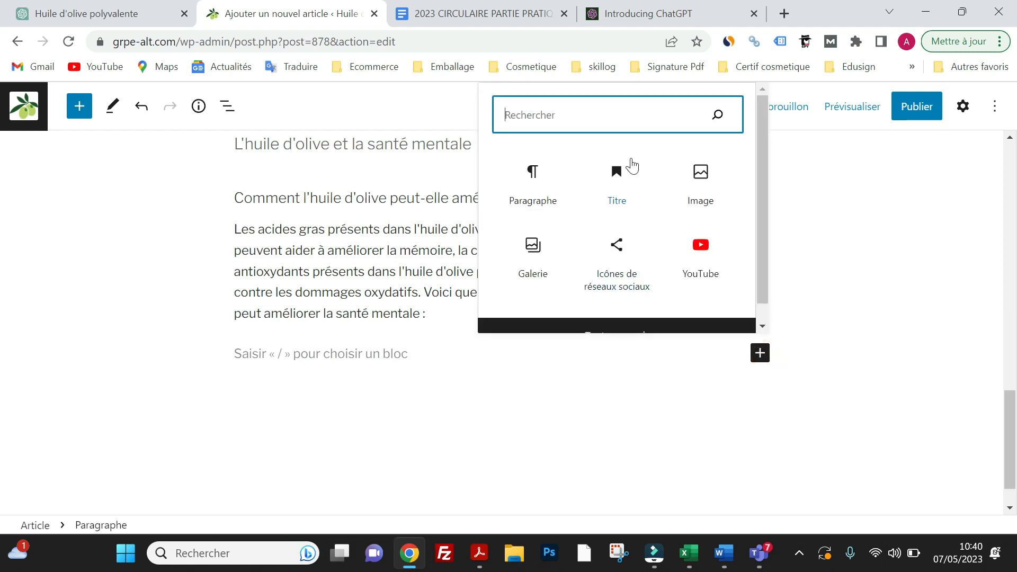
{"action": "left_click", "coordinate": [631, 168]}
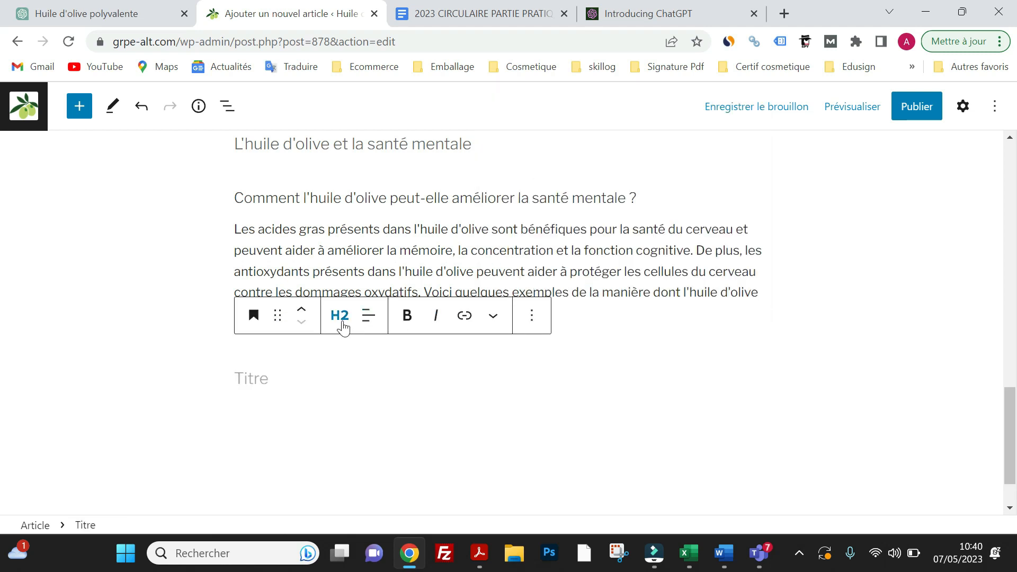
{"action": "left_click", "coordinate": [339, 317]}
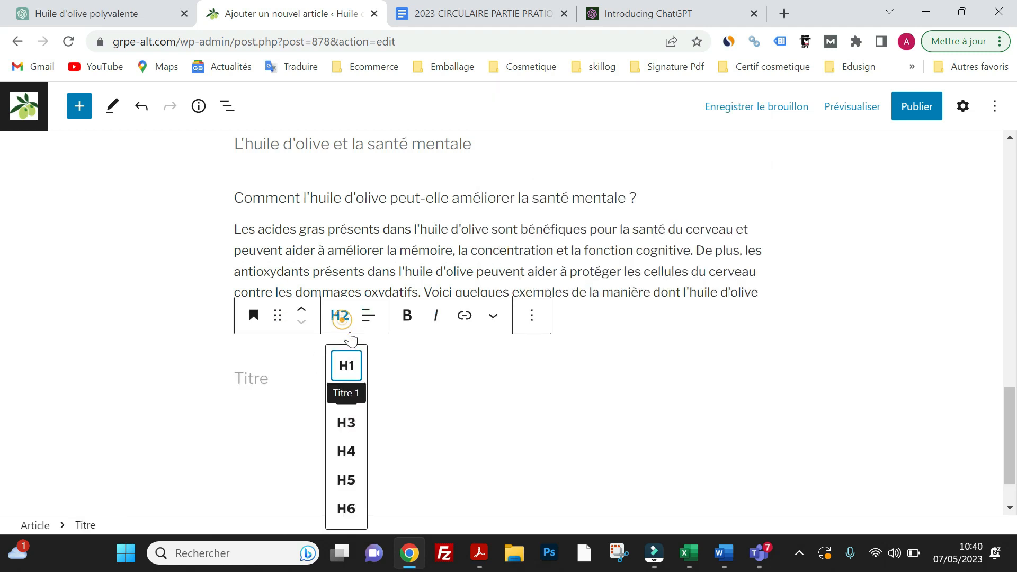
{"action": "left_click", "coordinate": [346, 451]}
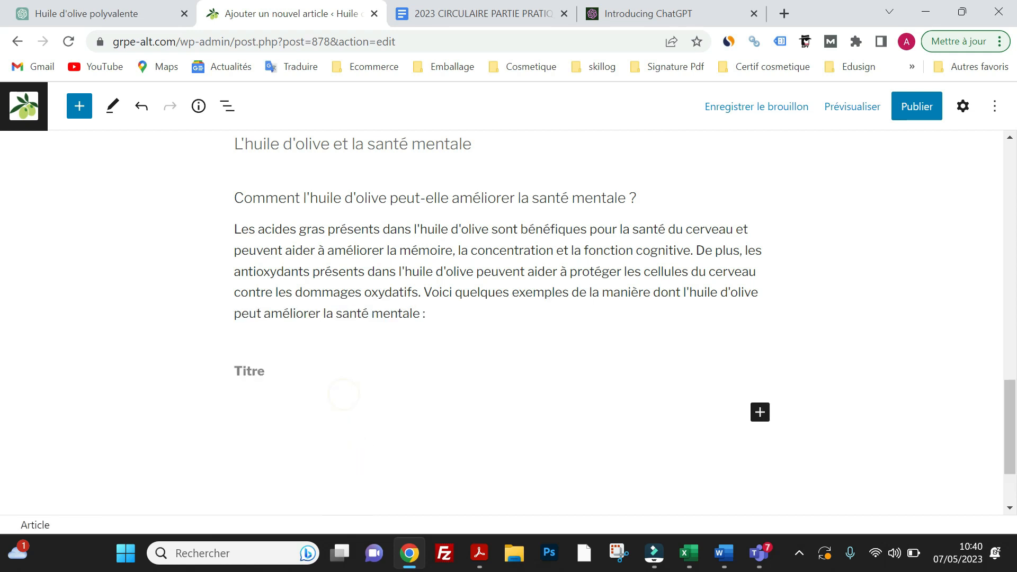
Copy "Les acides gras monoinsaturés" from ChatGPT's answer and paste it into the empty H4 block
{"action": "left_click", "coordinate": [115, 11]}
{"action": "left_click_drag", "start_coordinate": [392, 360], "coordinate": [548, 360]}
{"action": "key", "text": "ctrl+c"}
{"action": "left_click", "coordinate": [542, 377]}
{"action": "left_click", "coordinate": [291, 14]}
{"action": "left_click", "coordinate": [256, 373]}
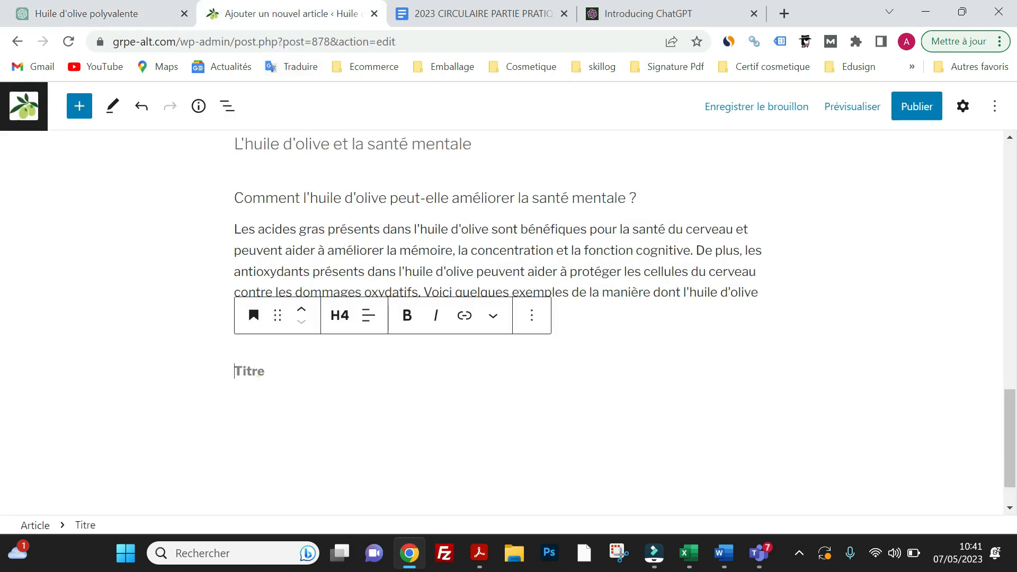
{"action": "right_click", "coordinate": [259, 374]}
{"action": "left_click", "coordinate": [310, 248]}
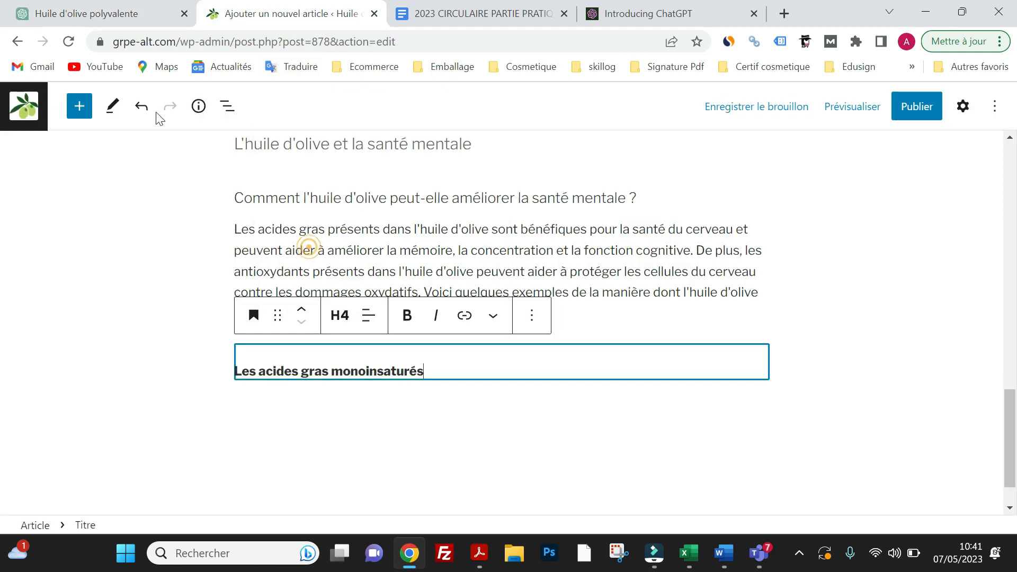
Copy ChatGPT's paragraph on monounsaturated fatty acids and paste it into a new paragraph block below the "Les acides gras monoinsaturés" heading
{"action": "left_click", "coordinate": [162, 16]}
{"action": "left_click_drag", "start_coordinate": [364, 380], "coordinate": [650, 379]}
{"action": "scroll", "coordinate": [481, 383], "scroll_direction": "down", "scroll_amount": 1}
{"action": "right_click", "coordinate": [583, 348]}
{"action": "left_click", "coordinate": [618, 363]}
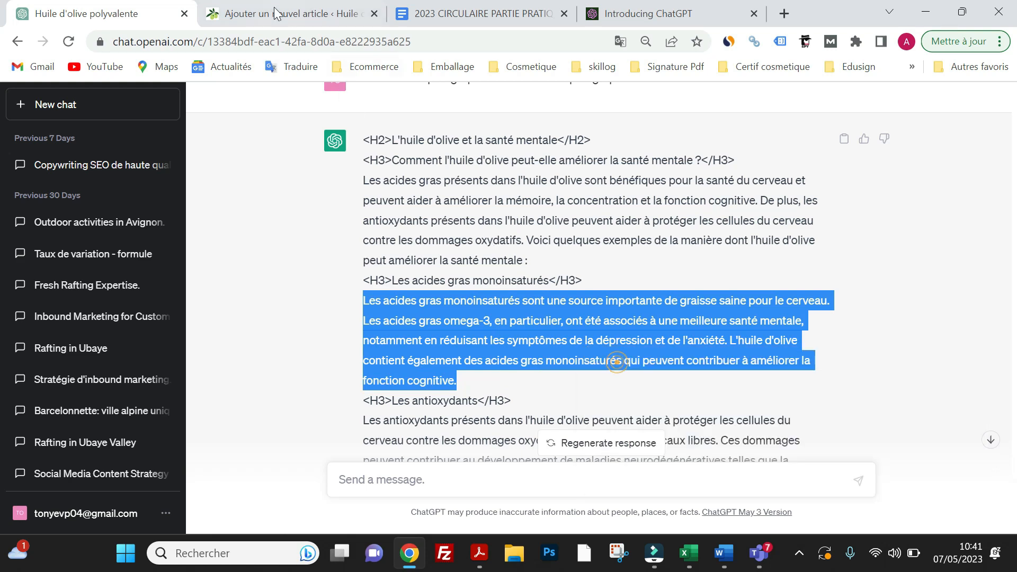
{"action": "left_click", "coordinate": [274, 14]}
{"action": "key", "text": "Return"}
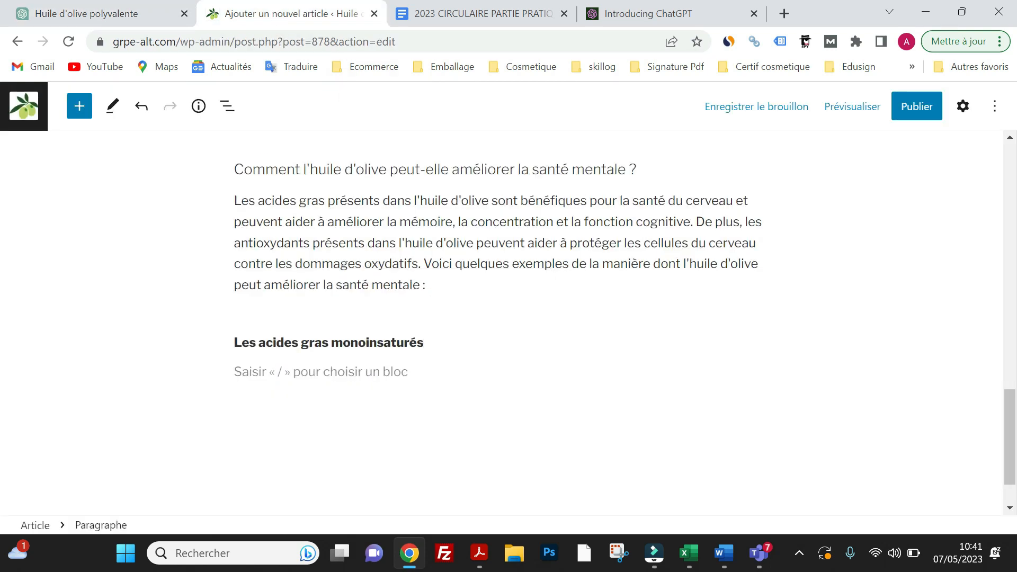
{"action": "right_click", "coordinate": [344, 369]}
{"action": "left_click", "coordinate": [390, 235]}
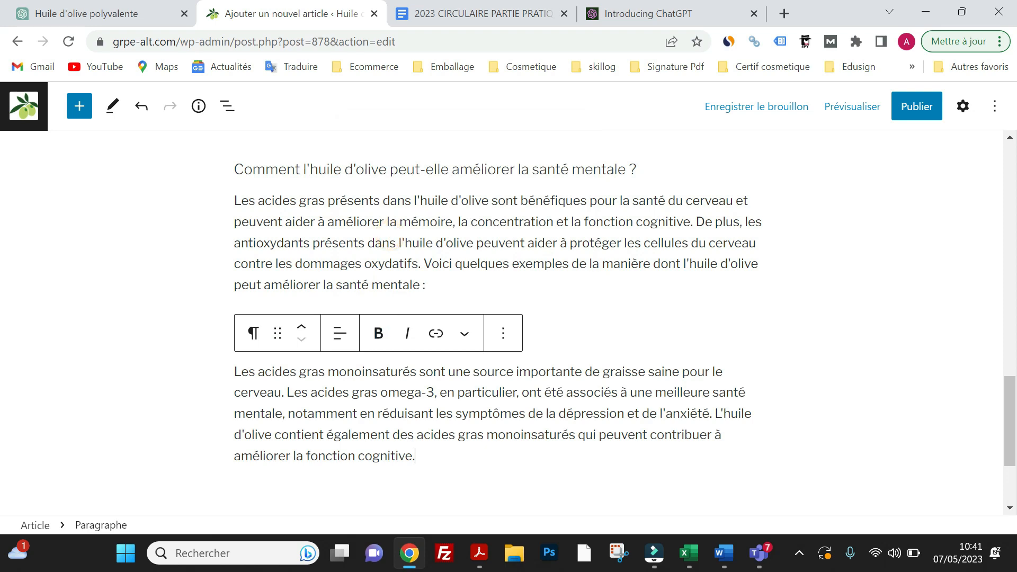
Start a new block below the monounsaturated fatty acids paragraph and copy the subheading "Les antioxydants" from ChatGPT's answer
{"action": "key", "text": "Return"}
{"action": "left_click", "coordinate": [163, 12]}
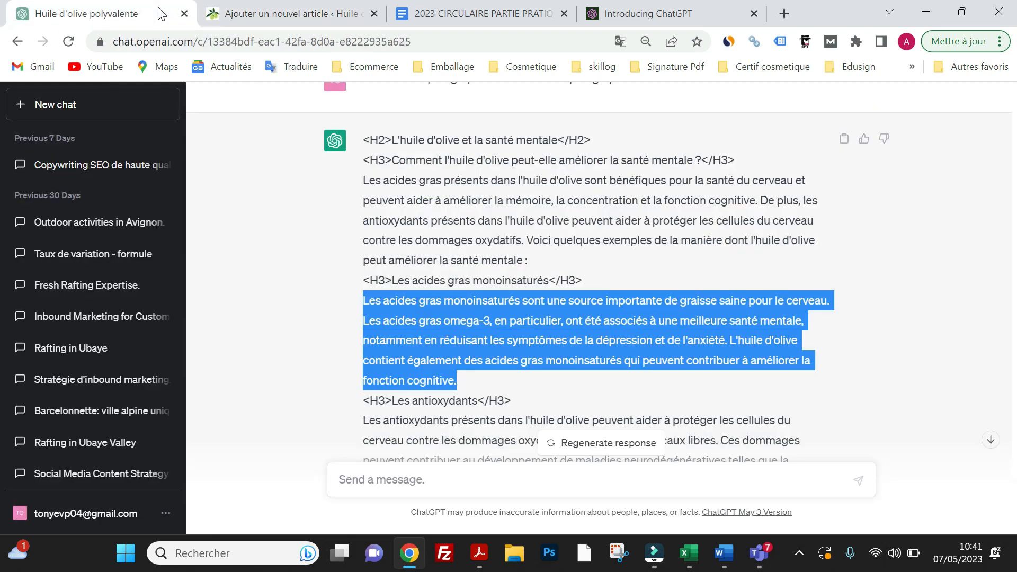
{"action": "left_click_drag", "start_coordinate": [404, 401], "coordinate": [478, 401]}
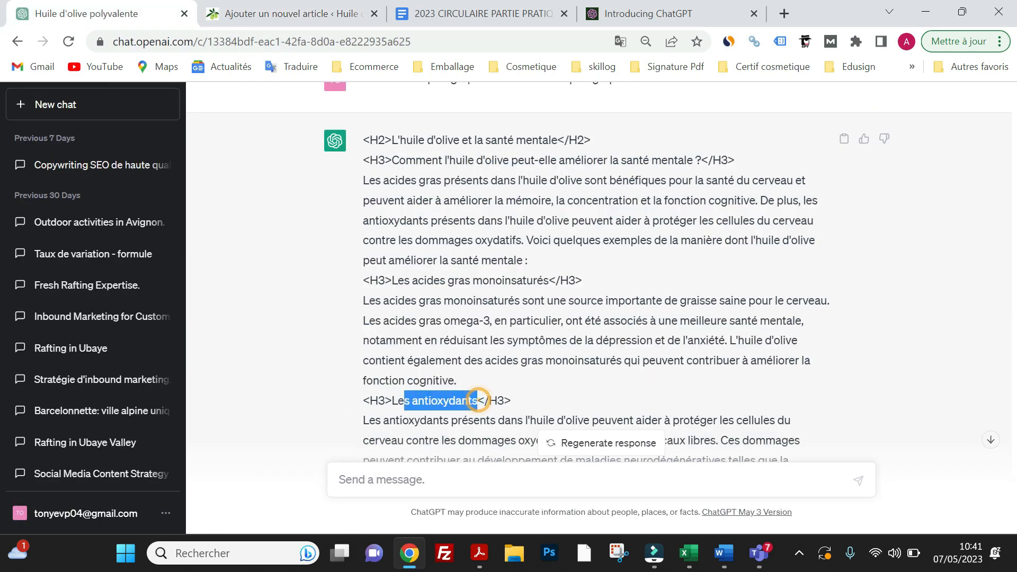
{"action": "right_click", "coordinate": [412, 402]}
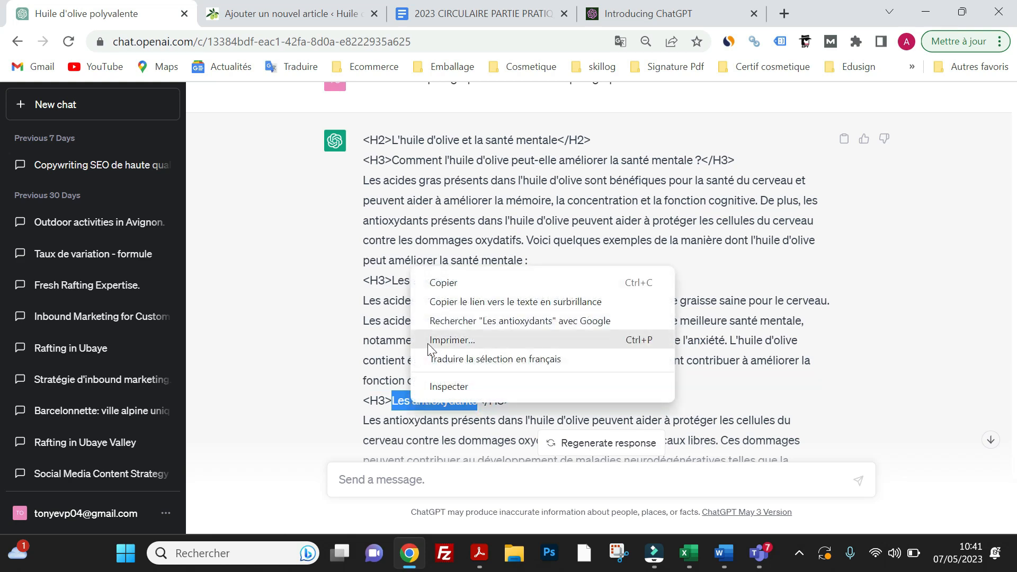
{"action": "left_click", "coordinate": [441, 281]}
Insert a heading block below the monounsaturated fatty acids paragraph in the post and set its level to H4
{"action": "left_click", "coordinate": [241, 15]}
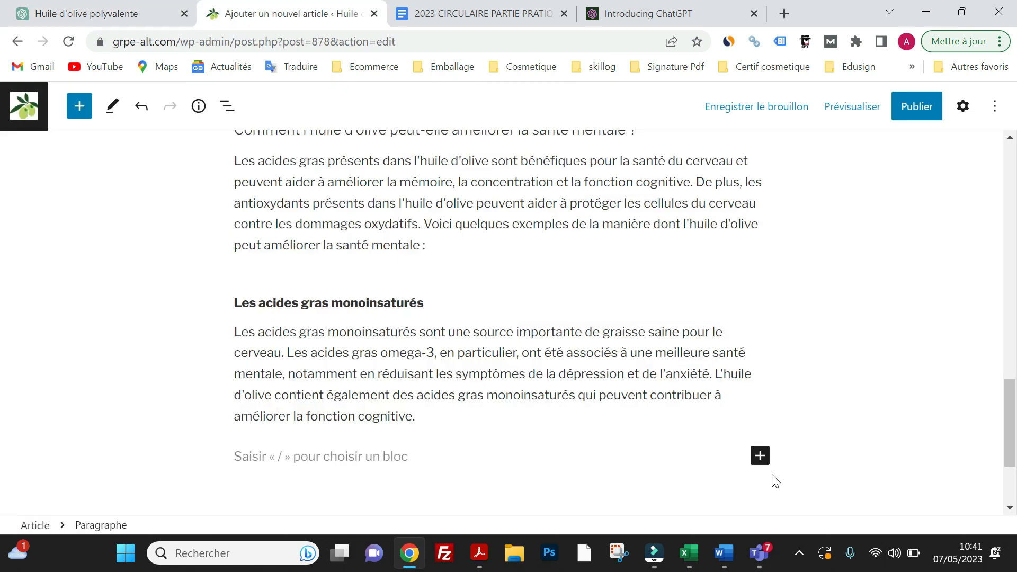
{"action": "left_click", "coordinate": [760, 455]}
{"action": "left_click", "coordinate": [617, 258]}
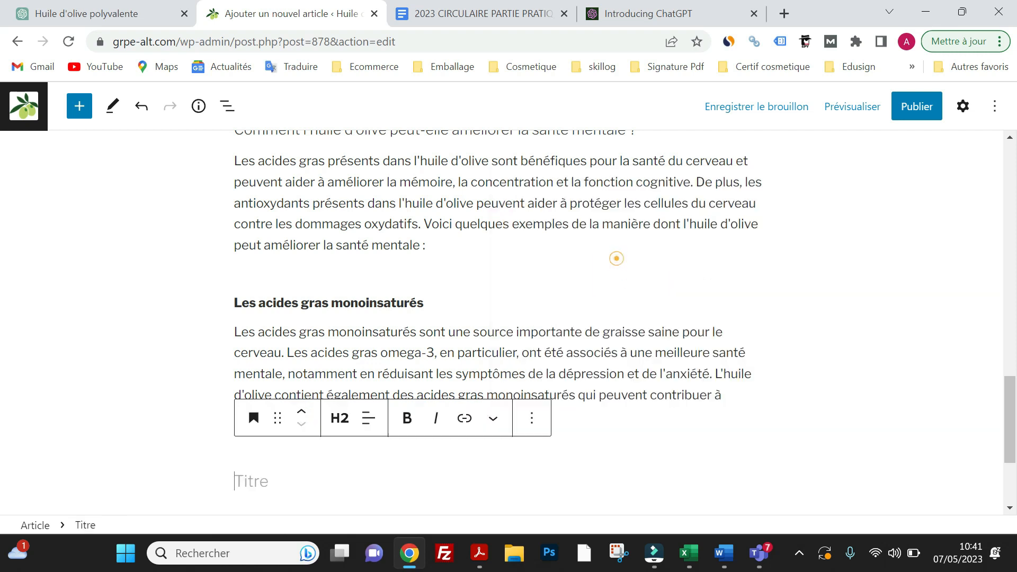
{"action": "left_click", "coordinate": [339, 419]}
{"action": "left_click", "coordinate": [352, 310]}
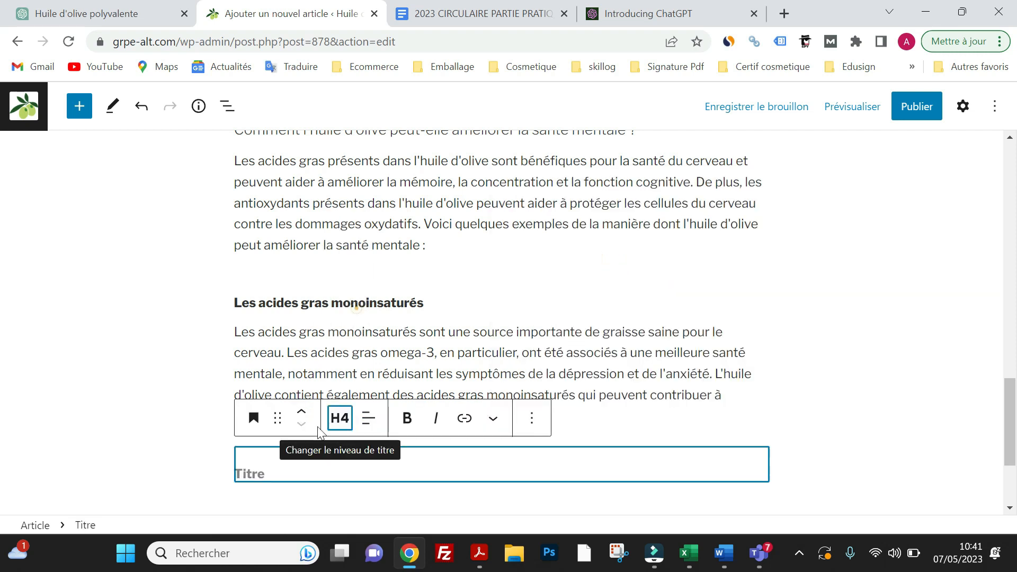
Paste "Les antioxydants" into the empty H4 block and start a new paragraph block below it
{"action": "scroll", "coordinate": [313, 474], "scroll_direction": "down", "scroll_amount": 1}
{"action": "right_click", "coordinate": [268, 396]}
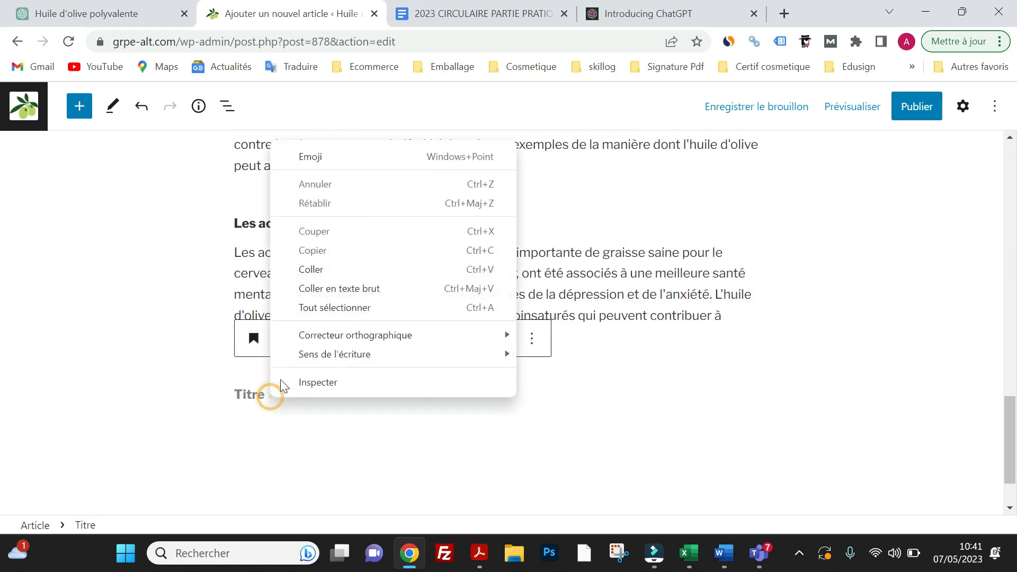
{"action": "left_click", "coordinate": [336, 271]}
{"action": "key", "text": "Return"}
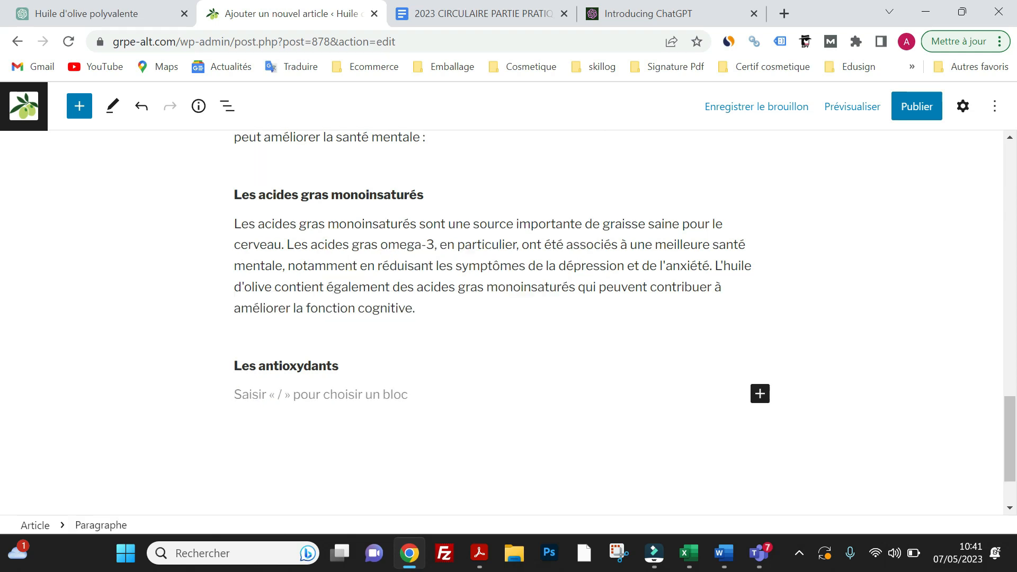
Copy ChatGPT's paragraph on antioxidants and paste it into the empty block below the "Les antioxydants" heading
{"action": "left_click", "coordinate": [68, 11]}
{"action": "scroll", "coordinate": [358, 398], "scroll_direction": "down", "scroll_amount": 3}
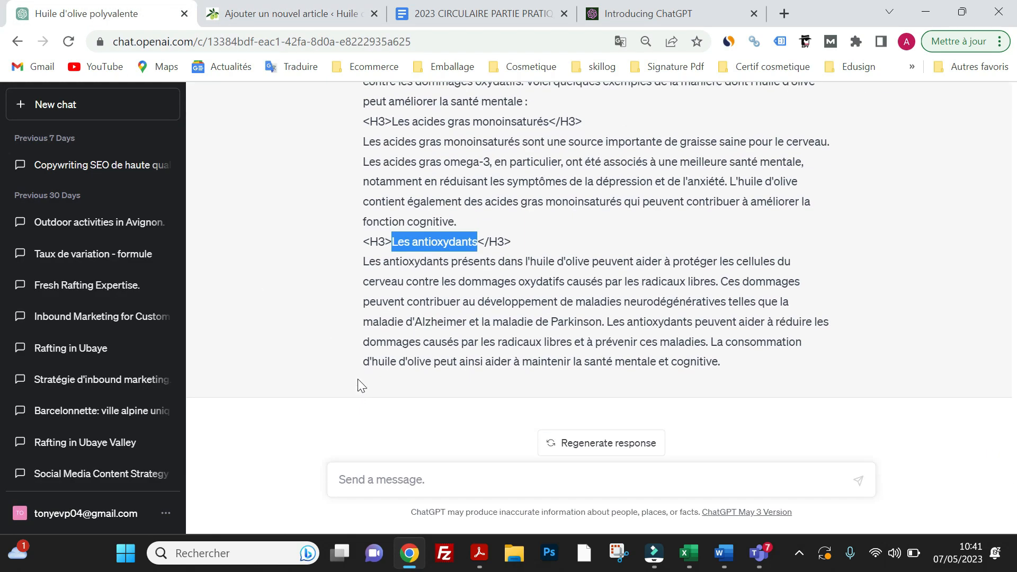
{"action": "left_click_drag", "start_coordinate": [360, 263], "coordinate": [740, 369]}
{"action": "right_click", "coordinate": [662, 336]}
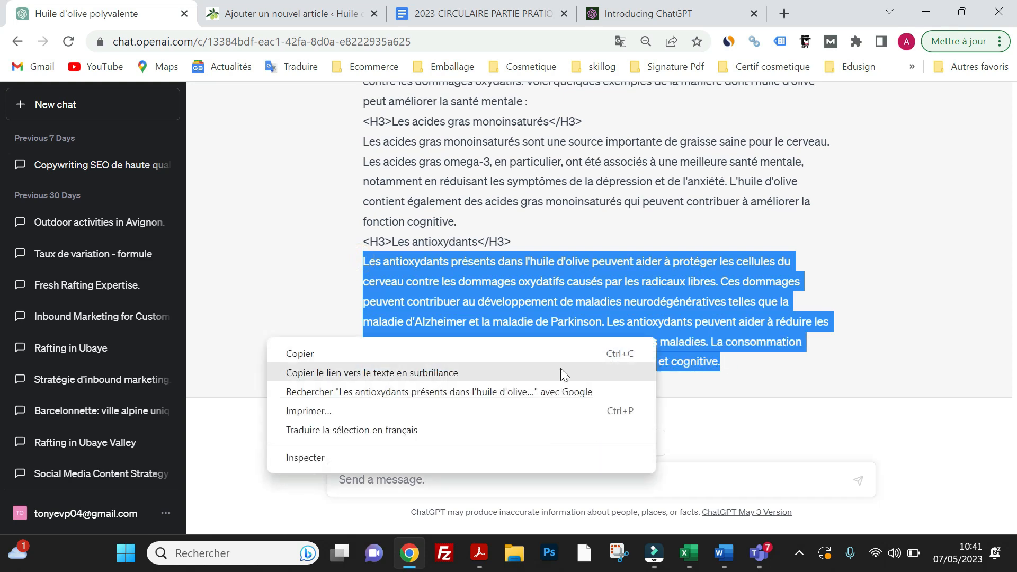
{"action": "left_click", "coordinate": [526, 352]}
{"action": "left_click", "coordinate": [286, 13]}
{"action": "scroll", "coordinate": [285, 339], "scroll_direction": "down", "scroll_amount": 1}
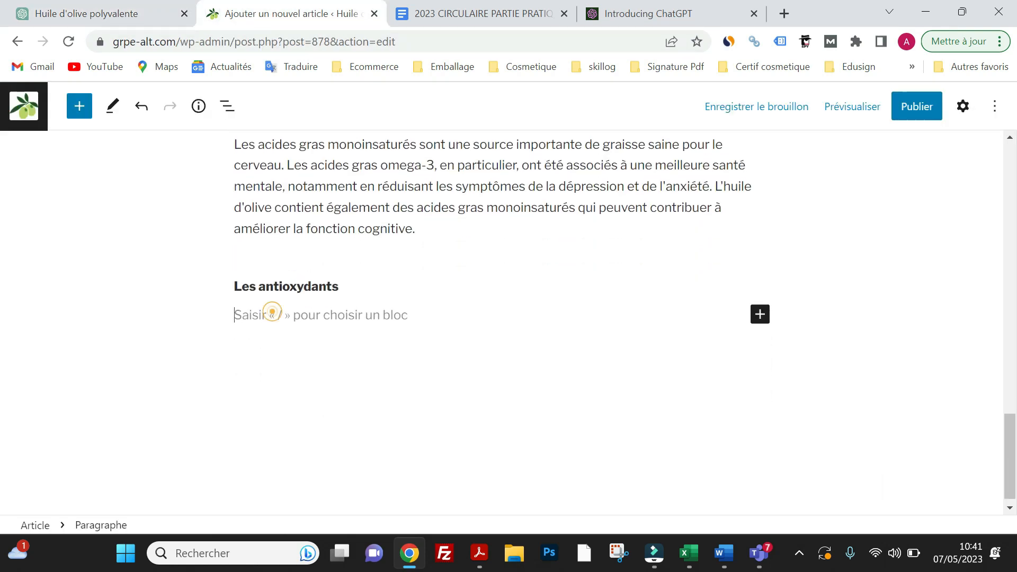
{"action": "right_click", "coordinate": [271, 312]}
{"action": "left_click", "coordinate": [336, 185]}
Compare the mental health section with ChatGPT's answer and review the levels of its headings and the order of its paragraphs
{"action": "left_click", "coordinate": [169, 11]}
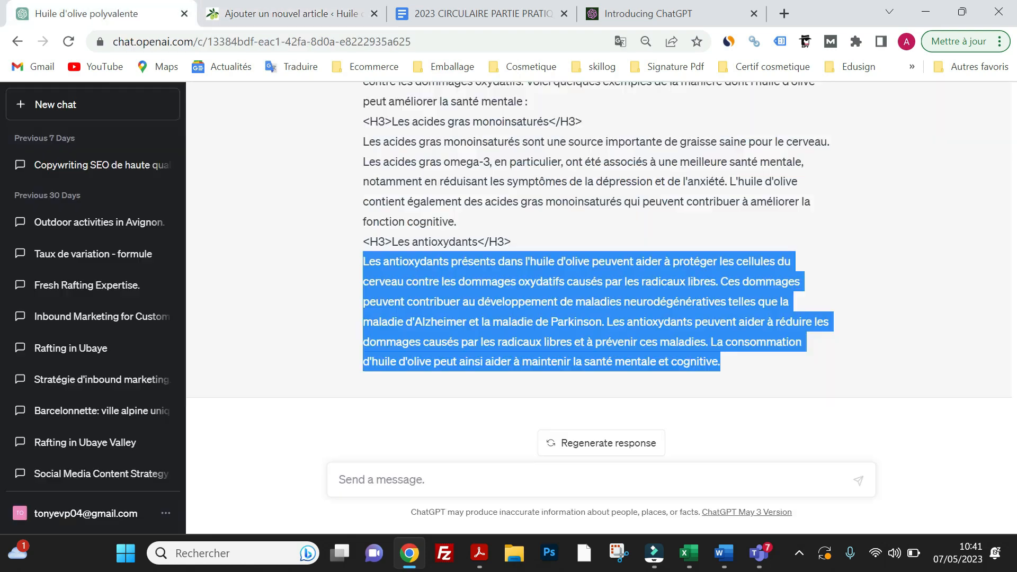
{"action": "scroll", "coordinate": [474, 358], "scroll_direction": "up", "scroll_amount": 5}
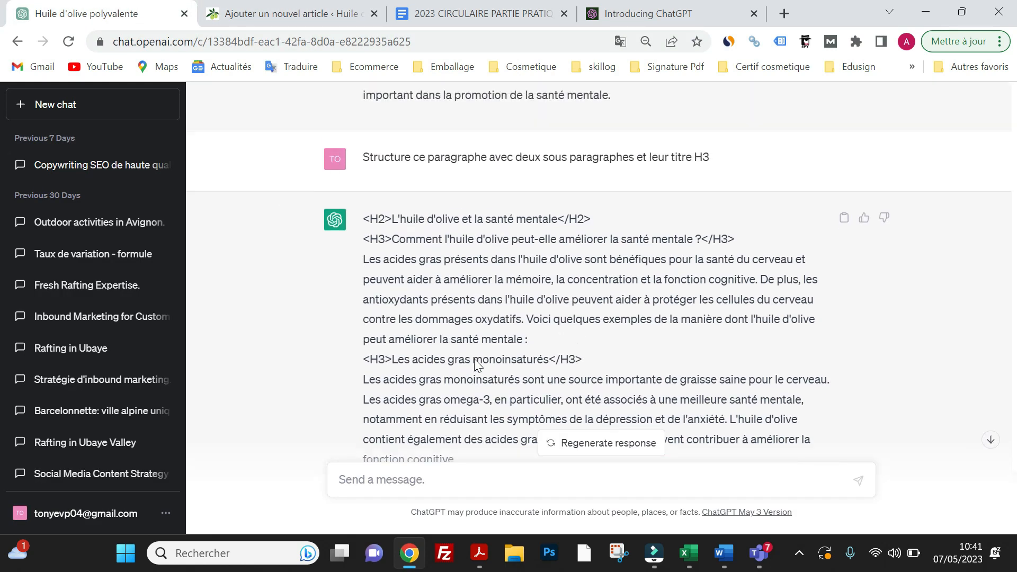
{"action": "left_click", "coordinate": [252, 21]}
{"action": "scroll", "coordinate": [498, 323], "scroll_direction": "up", "scroll_amount": 10}
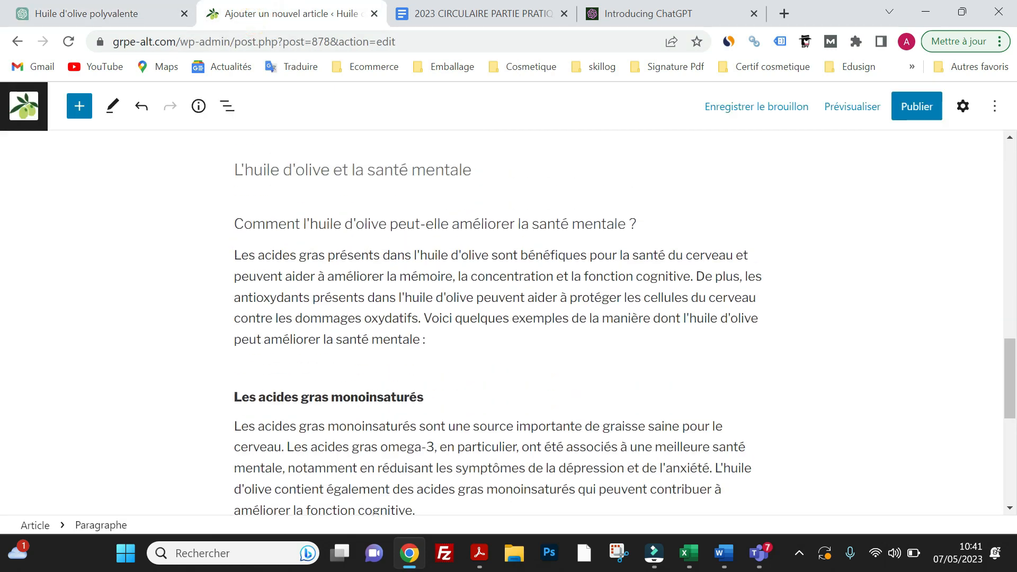
{"action": "left_click", "coordinate": [333, 365]}
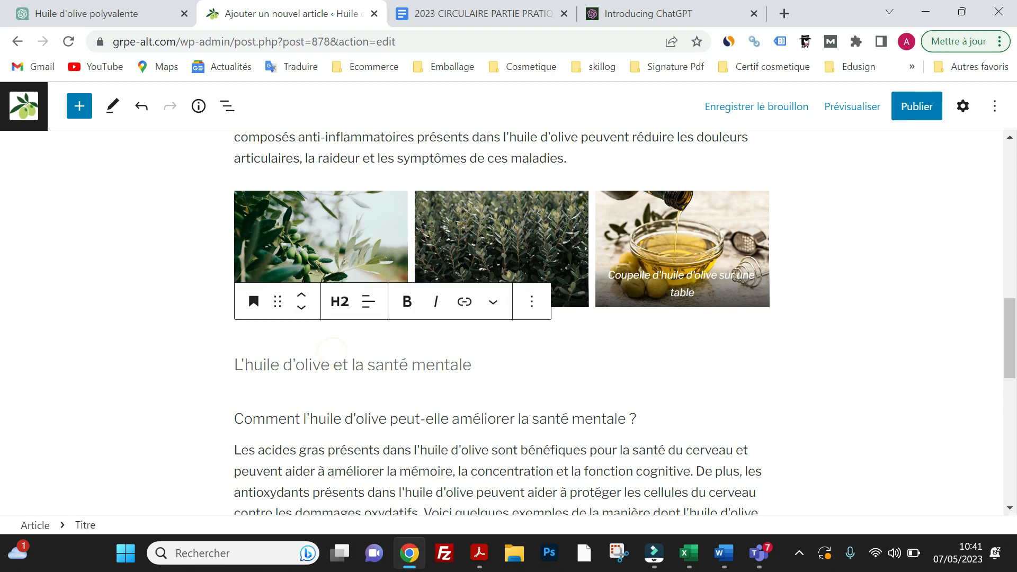
{"action": "scroll", "coordinate": [332, 350], "scroll_direction": "down", "scroll_amount": 1}
{"action": "left_click", "coordinate": [360, 342]}
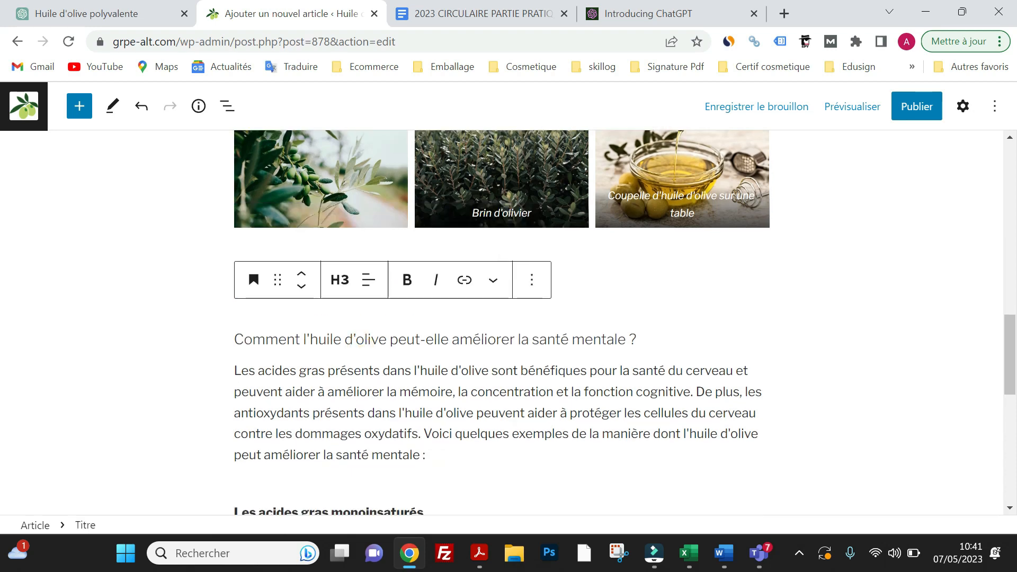
{"action": "scroll", "coordinate": [351, 371], "scroll_direction": "down", "scroll_amount": 2}
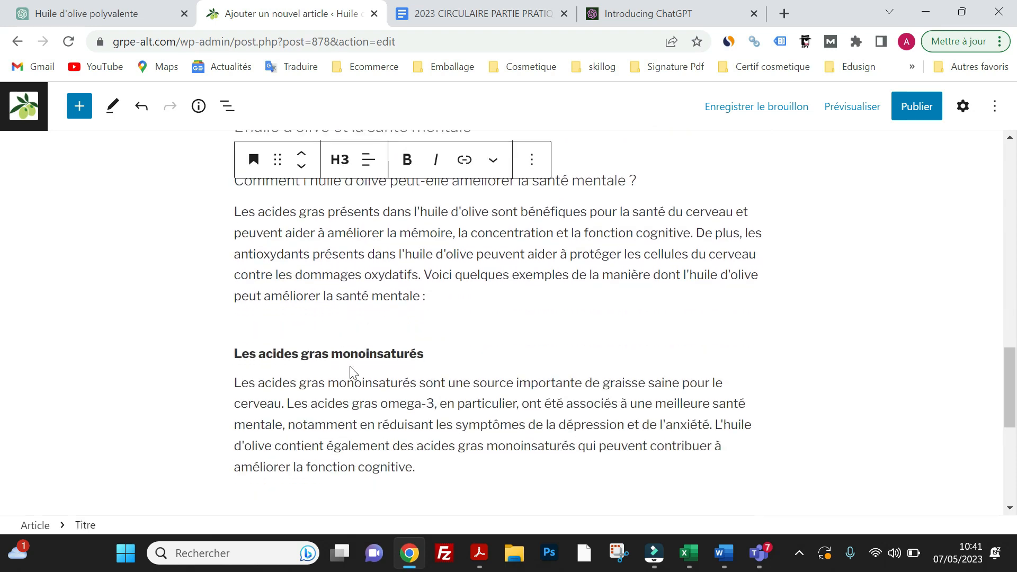
{"action": "left_click", "coordinate": [422, 295]}
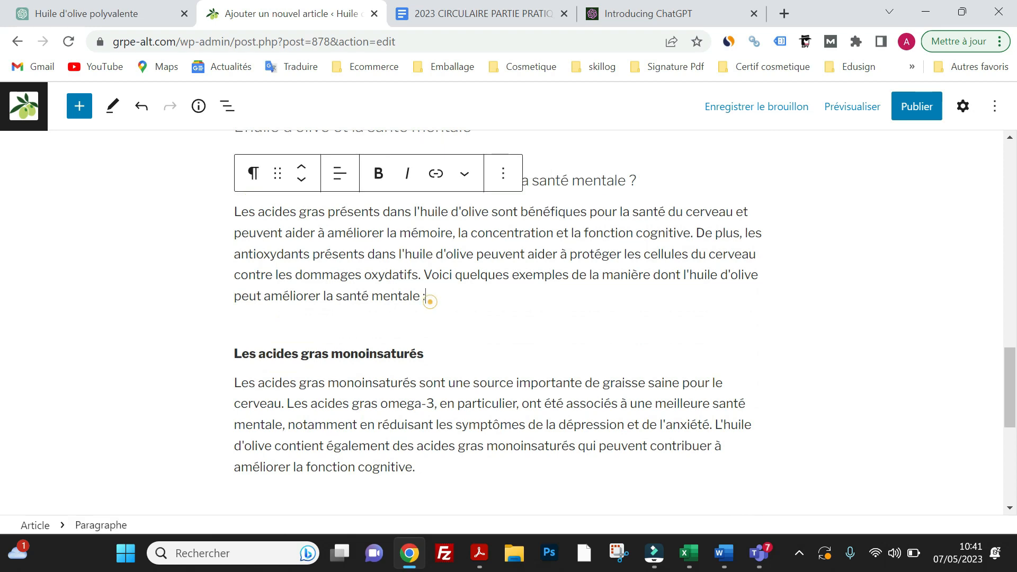
{"action": "left_click", "coordinate": [346, 354]}
{"action": "scroll", "coordinate": [346, 353], "scroll_direction": "down", "scroll_amount": 2}
{"action": "left_click", "coordinate": [327, 367]}
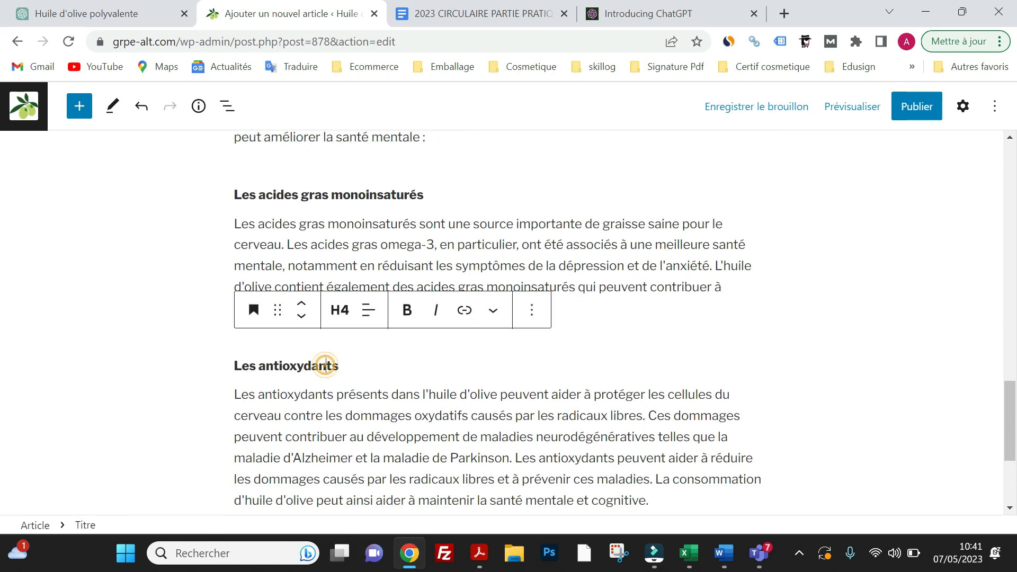
{"action": "scroll", "coordinate": [356, 404], "scroll_direction": "down", "scroll_amount": 2}
{"action": "scroll", "coordinate": [357, 405], "scroll_direction": "up", "scroll_amount": 3}
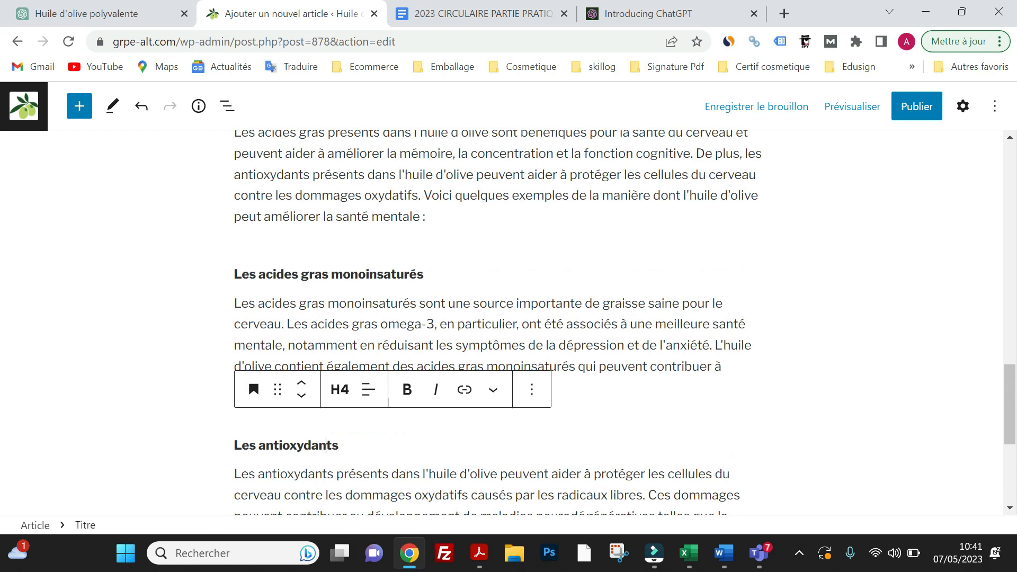
{"action": "left_click", "coordinate": [448, 215]}
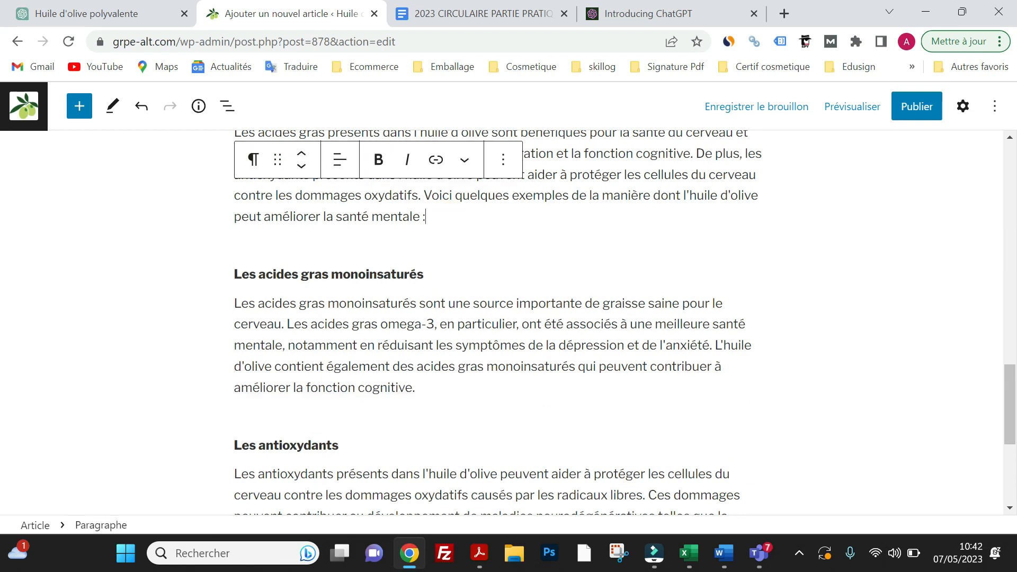
{"action": "scroll", "coordinate": [508, 323], "scroll_direction": "up", "scroll_amount": 4}
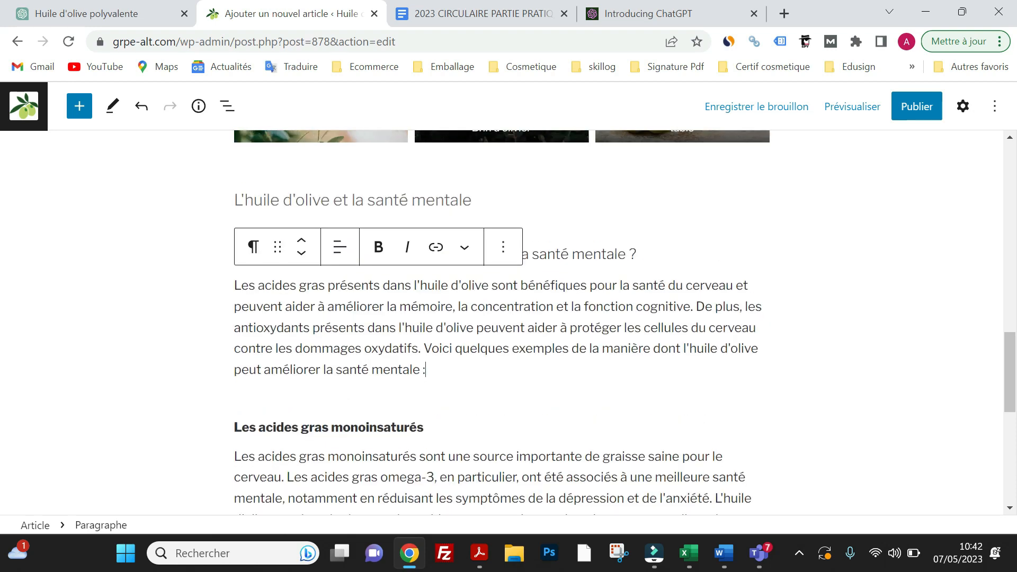
{"action": "scroll", "coordinate": [508, 323], "scroll_direction": "down", "scroll_amount": 9}
Start a new block below the antioxidants paragraph and locate the "Conclusion" section in ChatGPT's earlier answers
{"action": "left_click", "coordinate": [609, 364]}
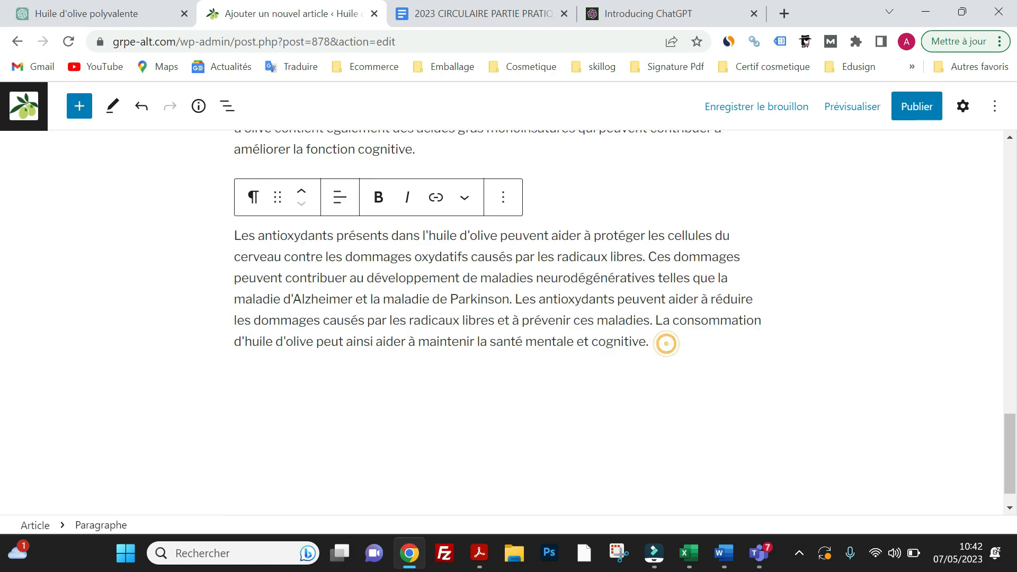
{"action": "key", "text": "Return"}
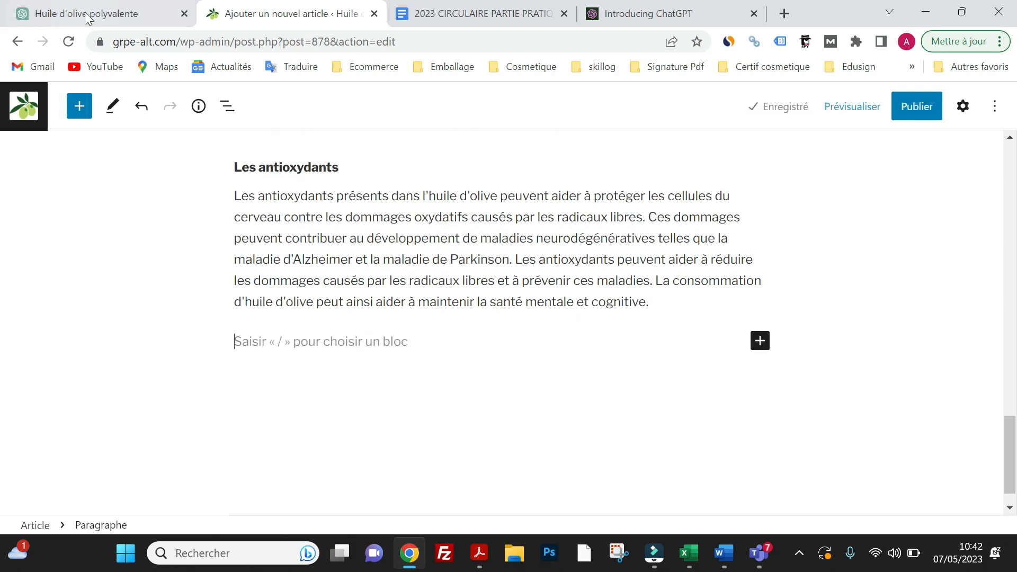
{"action": "left_click", "coordinate": [117, 13]}
{"action": "scroll", "coordinate": [417, 290], "scroll_direction": "down", "scroll_amount": 4}
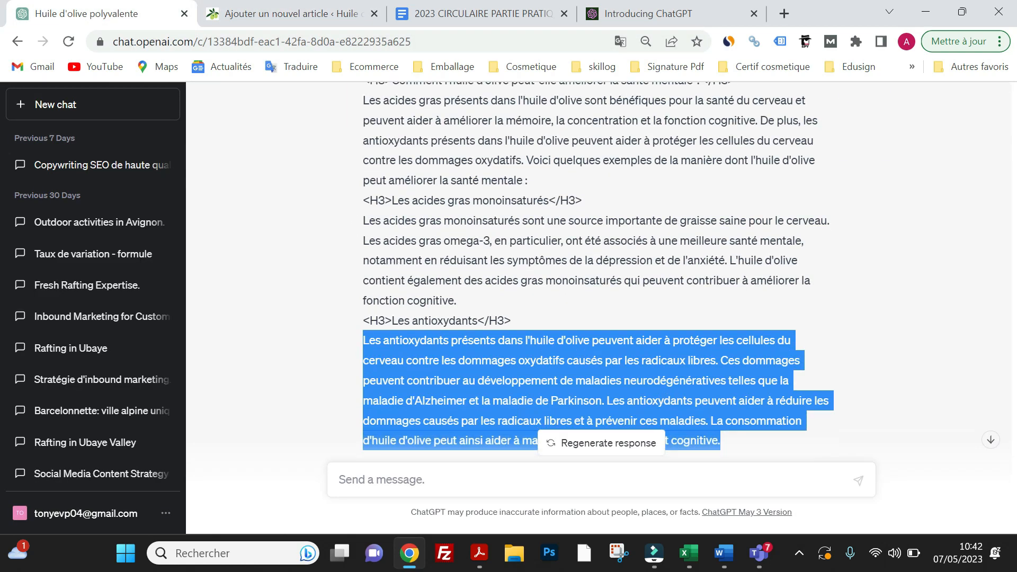
{"action": "scroll", "coordinate": [418, 291], "scroll_direction": "up", "scroll_amount": 7}
{"action": "scroll", "coordinate": [421, 297], "scroll_direction": "up", "scroll_amount": 6}
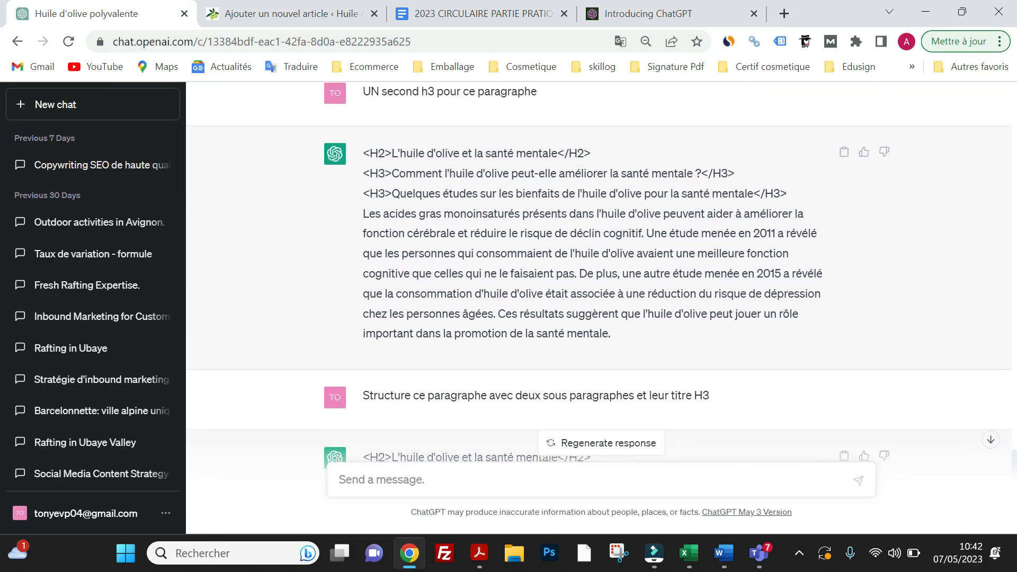
{"action": "scroll", "coordinate": [421, 297], "scroll_direction": "up", "scroll_amount": 8}
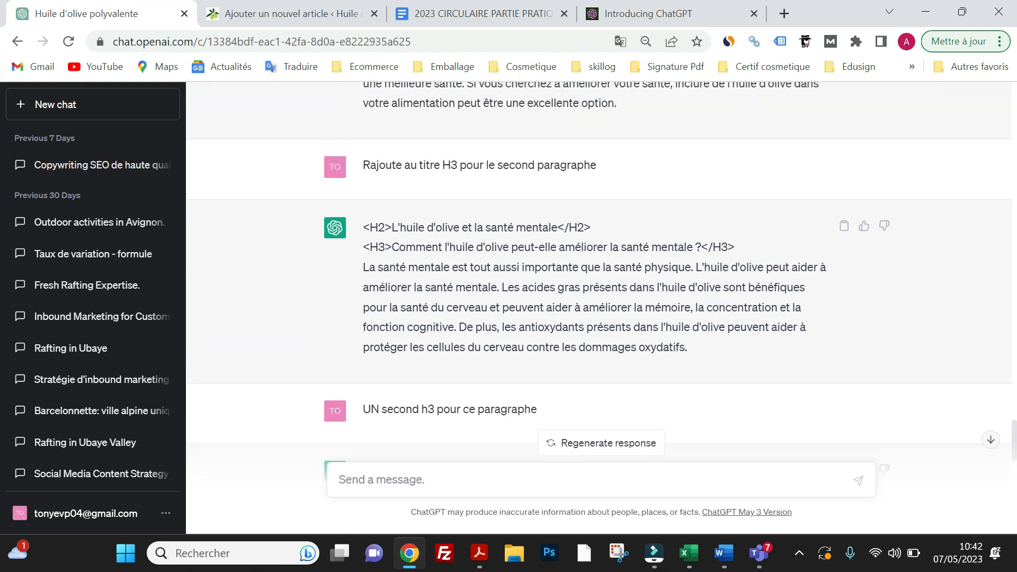
{"action": "scroll", "coordinate": [599, 270], "scroll_direction": "up", "scroll_amount": 15}
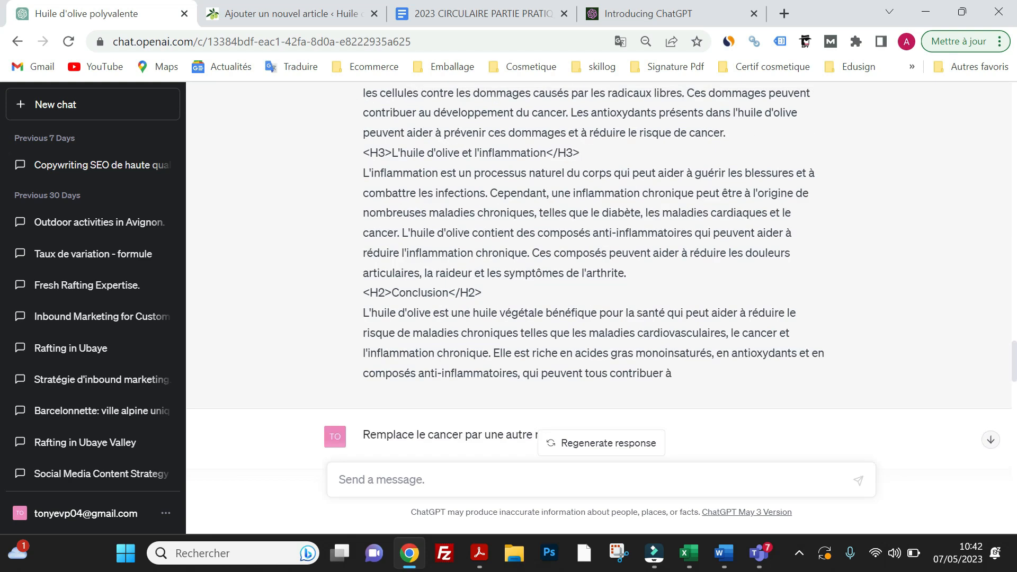
Copy the first sentence of ChatGPT's "Conclusion" section and paste it into the empty block at the end of the post
{"action": "left_click_drag", "start_coordinate": [363, 313], "coordinate": [500, 353]}
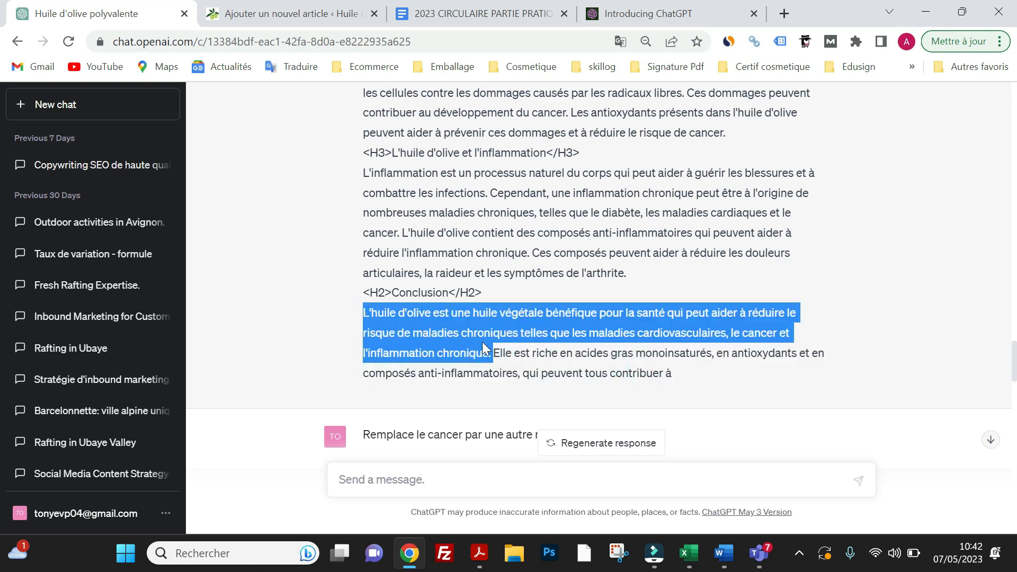
{"action": "right_click", "coordinate": [482, 342]}
{"action": "left_click", "coordinate": [509, 356]}
{"action": "left_click", "coordinate": [299, 22]}
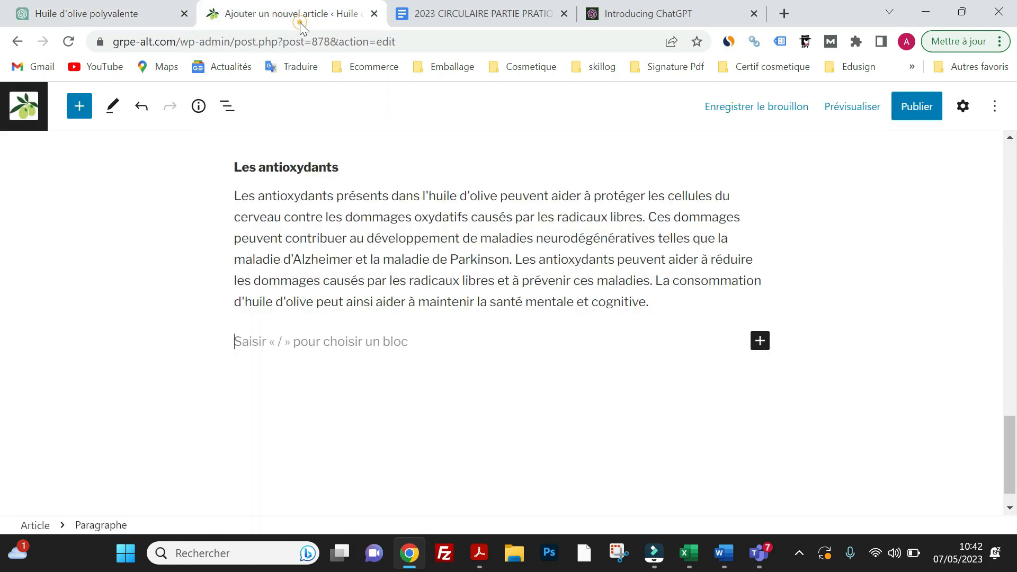
{"action": "right_click", "coordinate": [282, 354]}
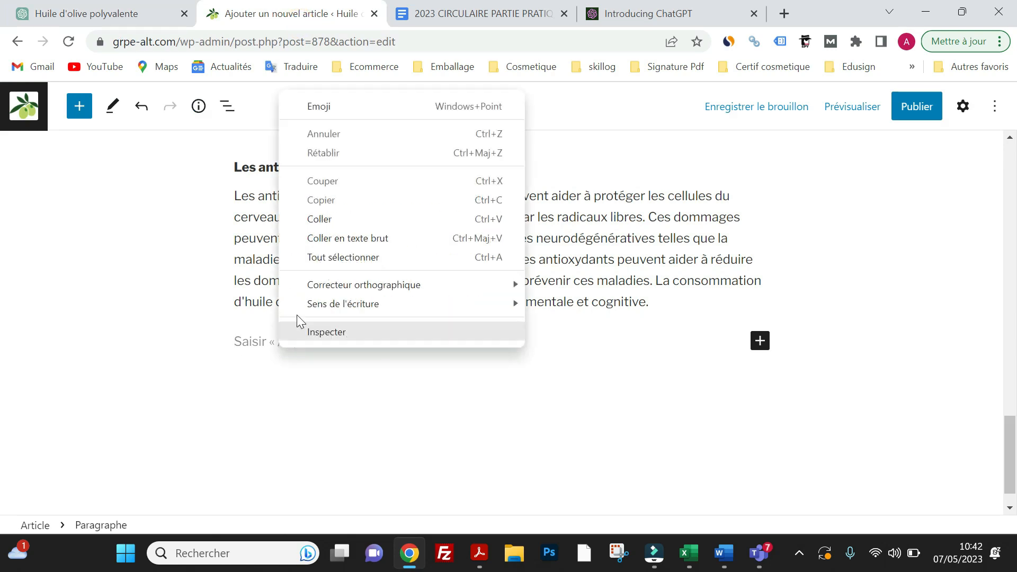
{"action": "left_click", "coordinate": [319, 223]}
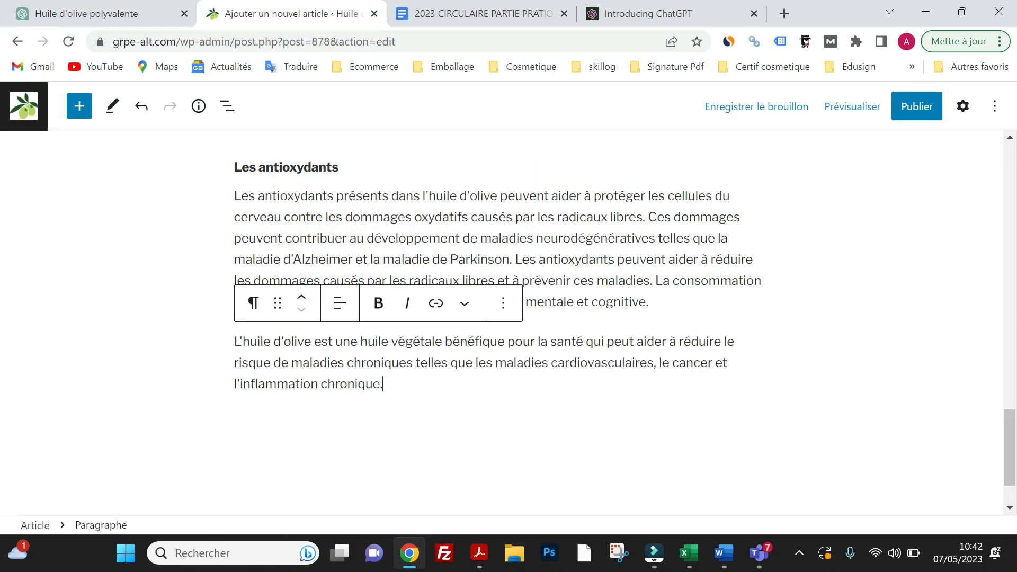
Insert a video block between the antioxidants paragraph and the concluding sentence, searching the block list for "vide"
{"action": "scroll", "coordinate": [319, 223], "scroll_direction": "up", "scroll_amount": 15}
{"action": "scroll", "coordinate": [502, 317], "scroll_direction": "down", "scroll_amount": 10}
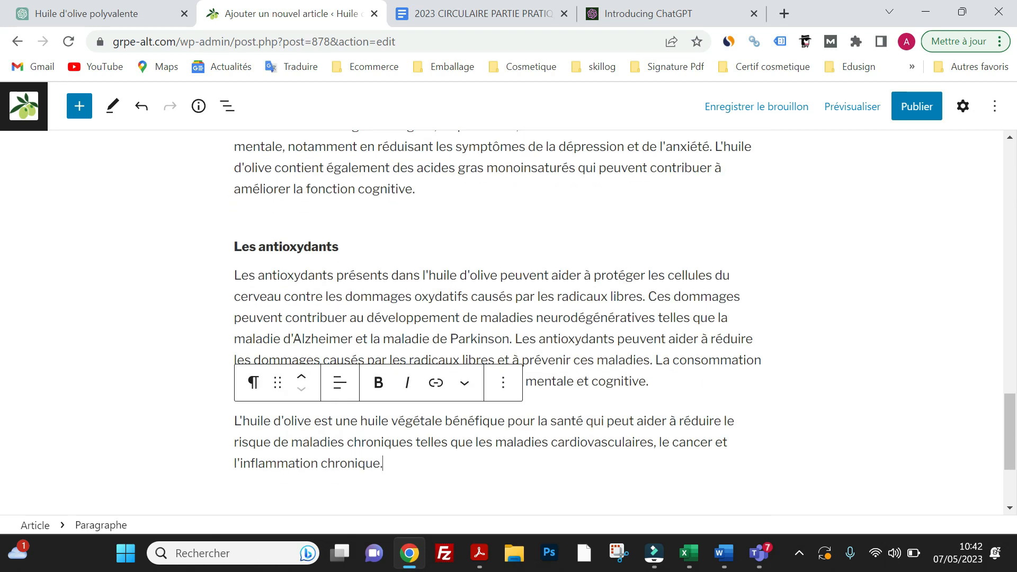
{"action": "left_click", "coordinate": [649, 380]}
{"action": "key", "text": "Return"}
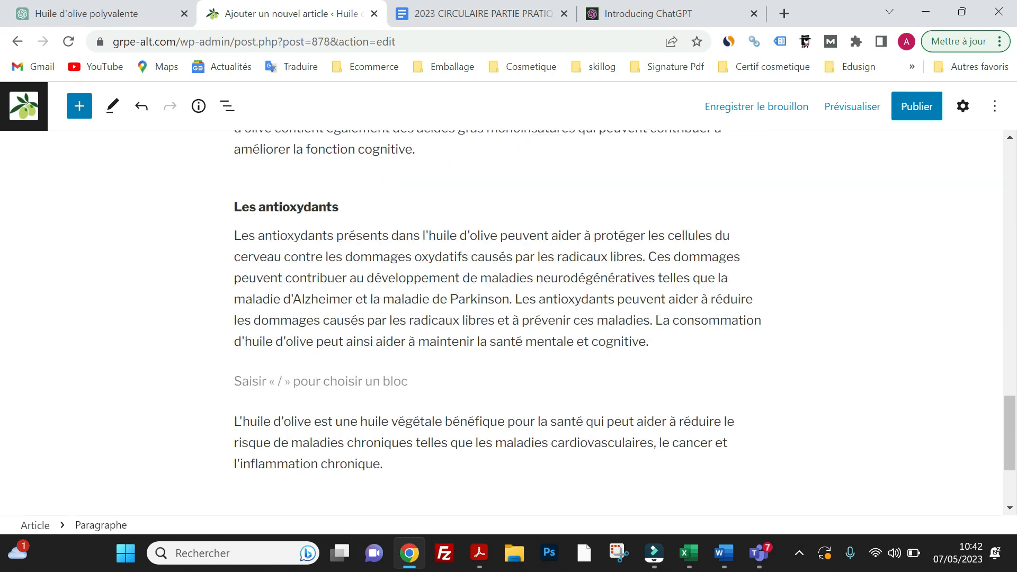
{"action": "left_click", "coordinate": [761, 381]}
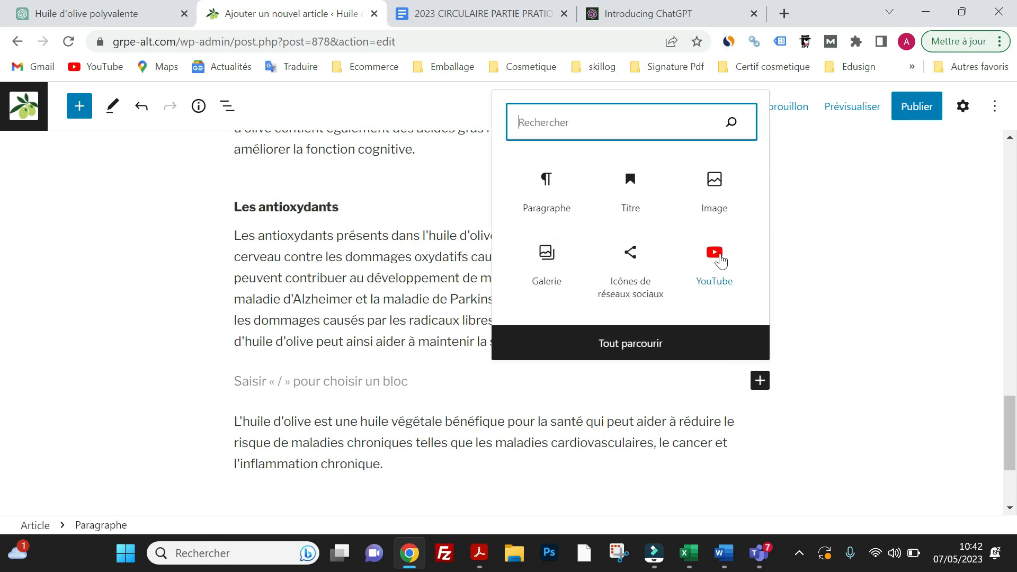
{"action": "type", "text": "vide"}
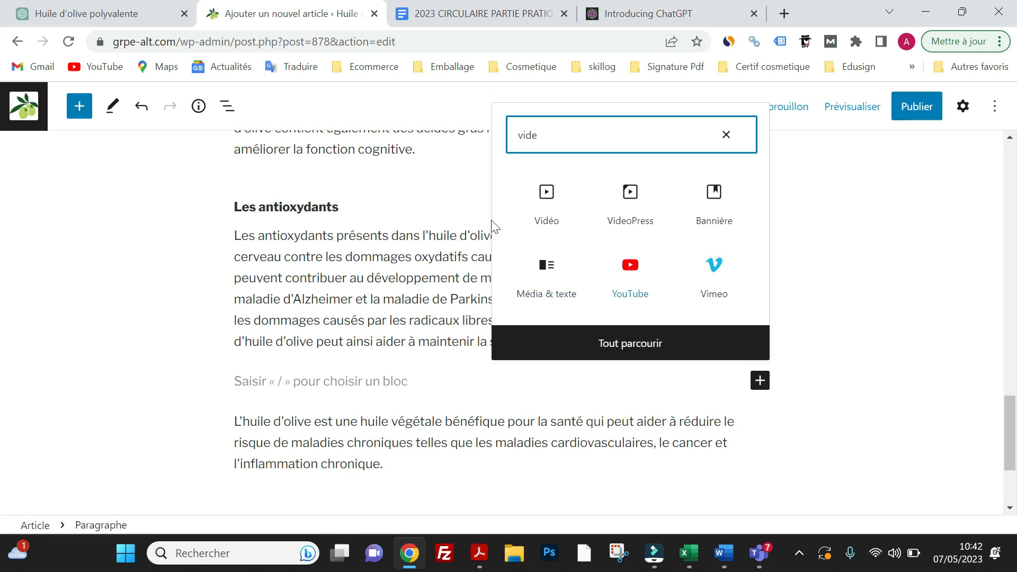
{"action": "left_click", "coordinate": [540, 208]}
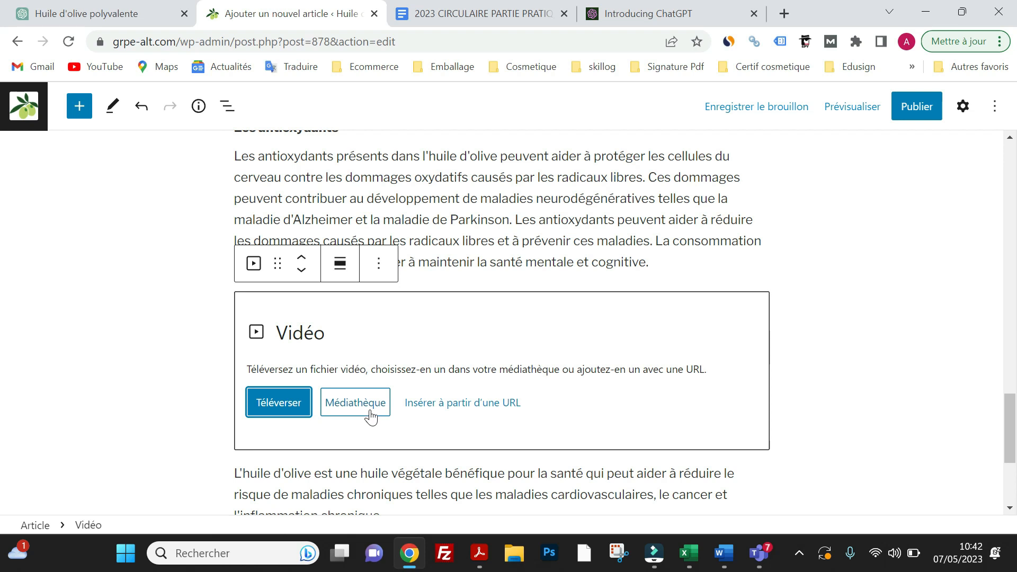
{"action": "left_click", "coordinate": [370, 408]}
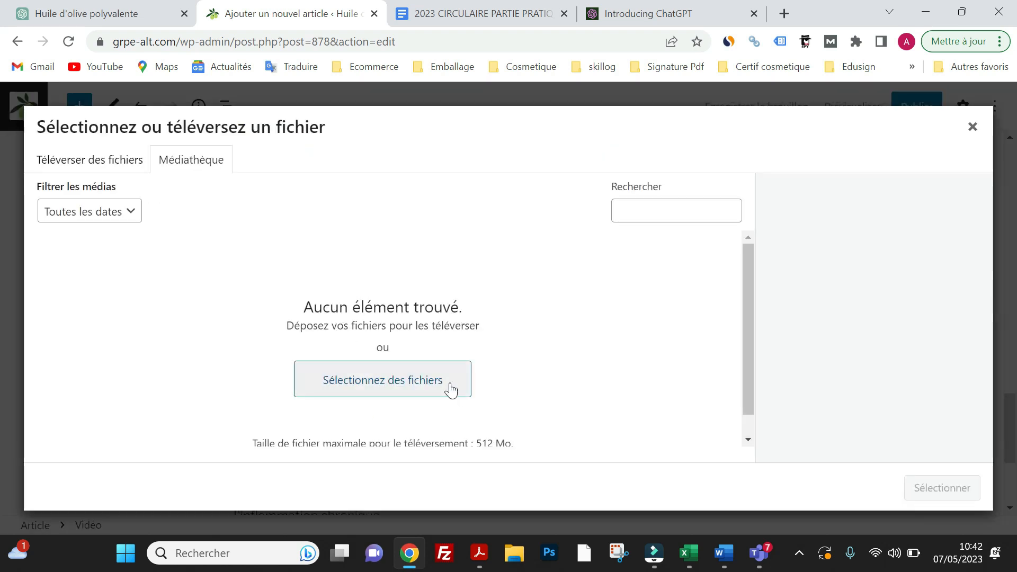
{"action": "left_click", "coordinate": [117, 169]}
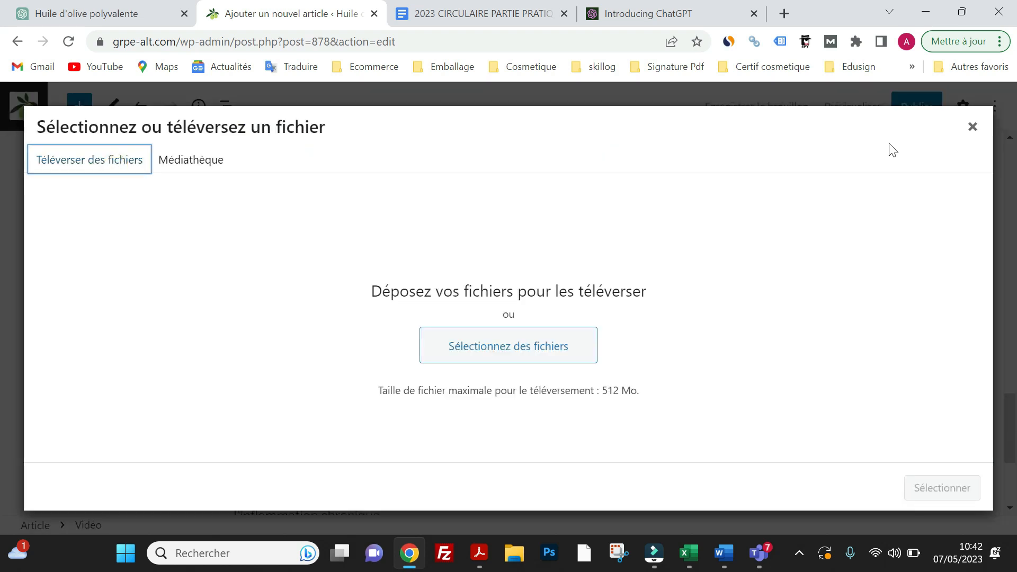
{"action": "left_click", "coordinate": [972, 126]}
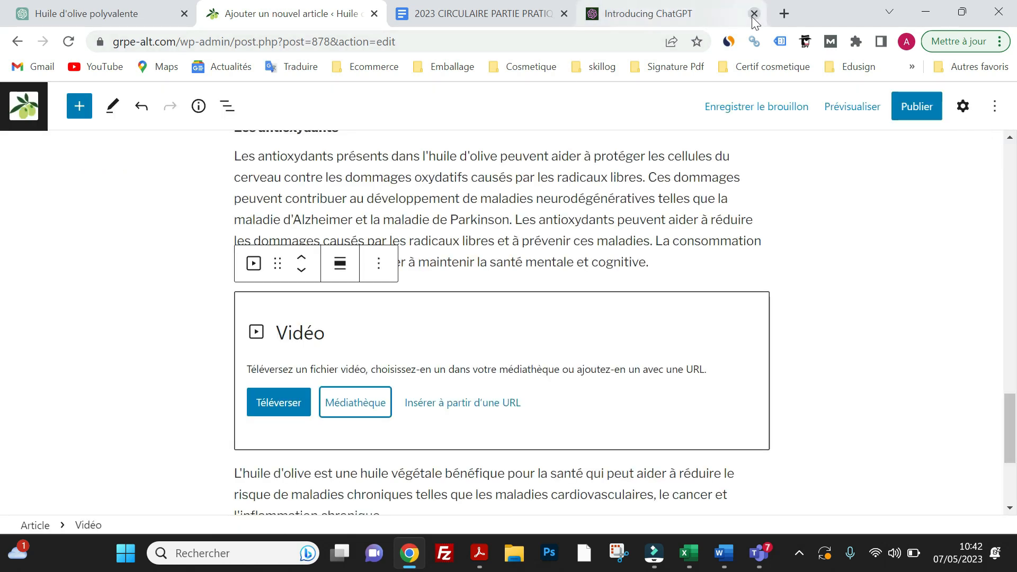
Open YouTube in a new tab and search it for "huile doilve santé"
{"action": "left_click", "coordinate": [782, 14]}
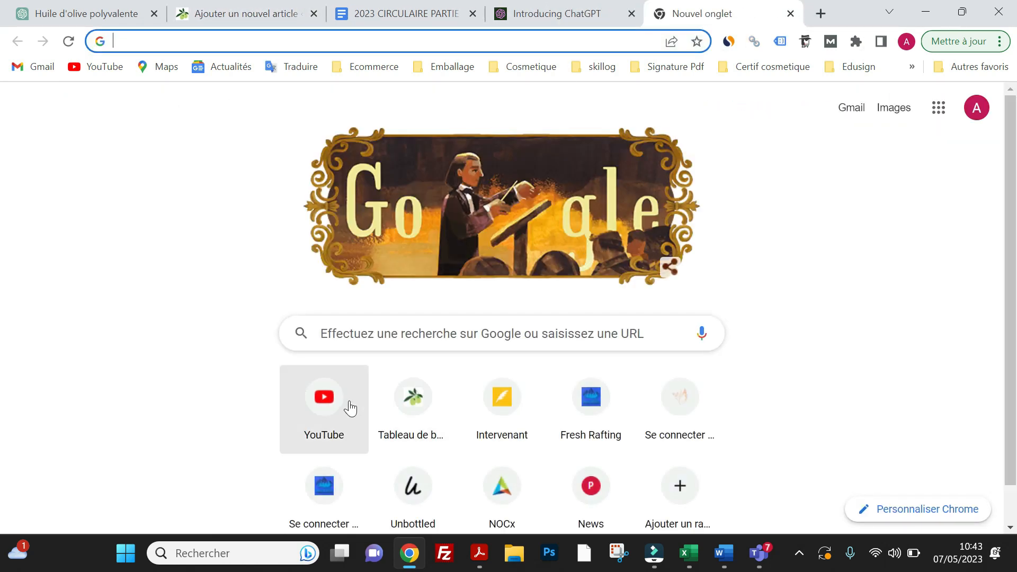
{"action": "left_click", "coordinate": [349, 405]}
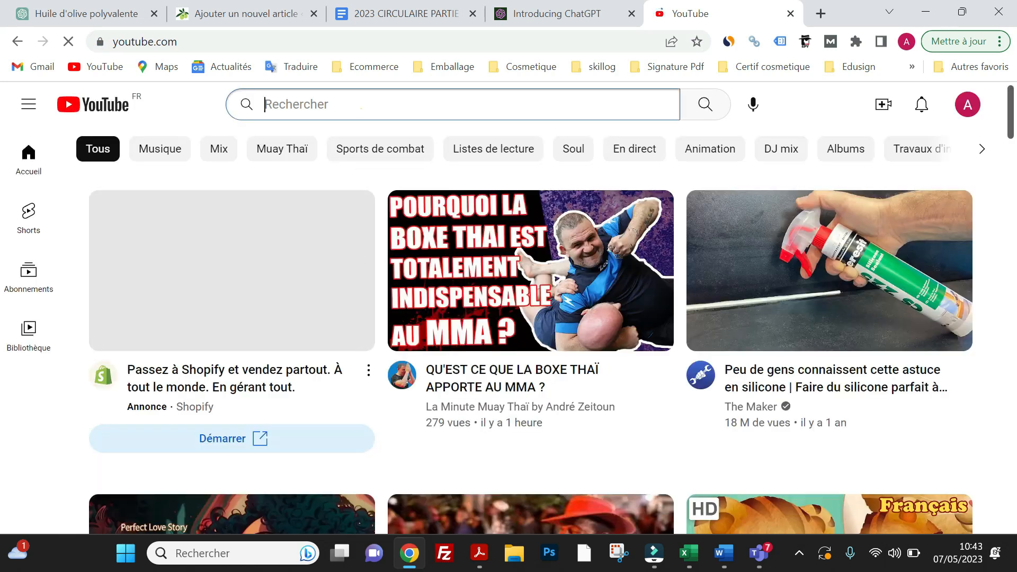
{"action": "left_click", "coordinate": [361, 104]}
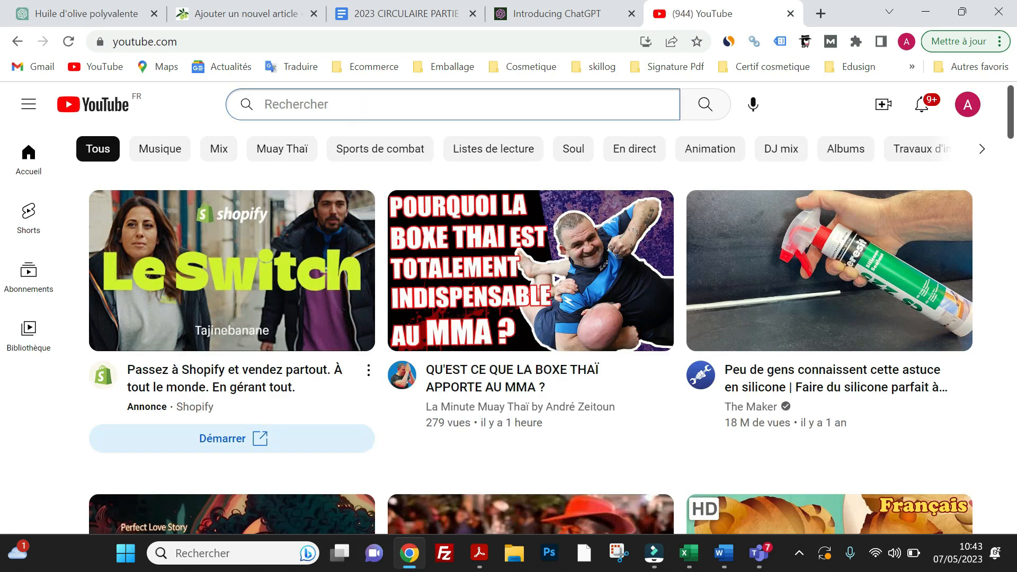
{"action": "type", "text": "huile doi"}
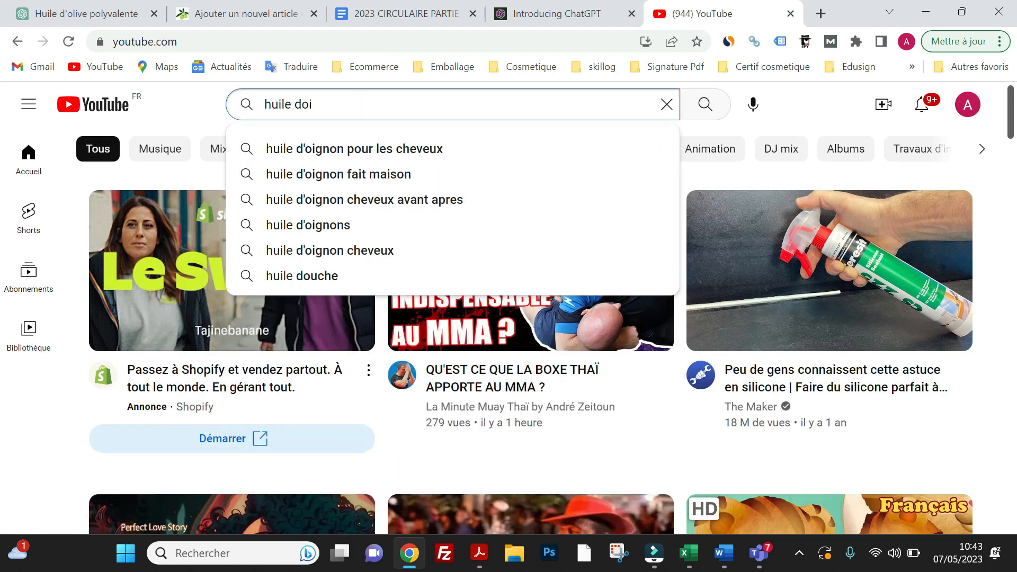
{"action": "type", "text": "lve santé"}
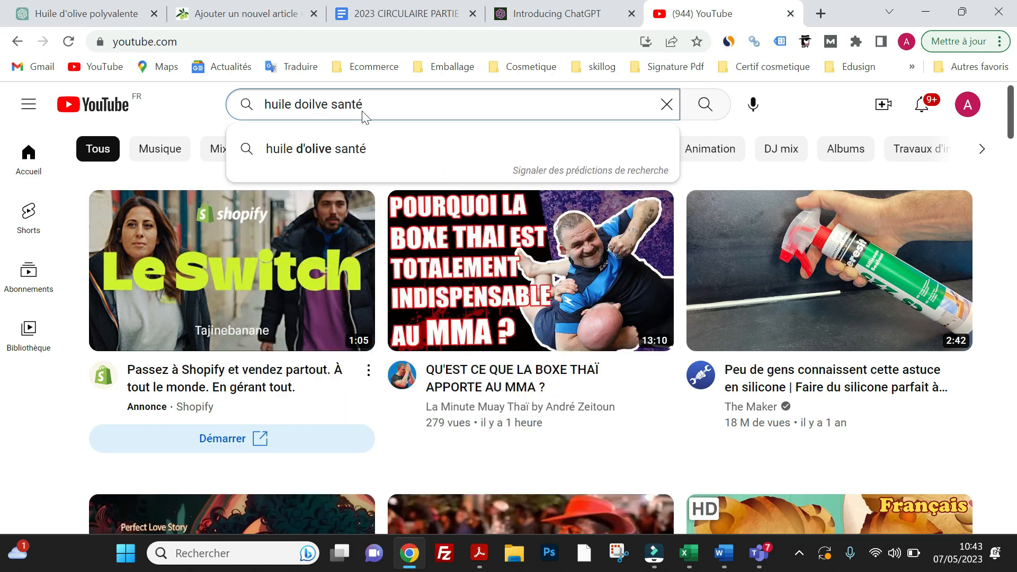
{"action": "key", "text": "Return"}
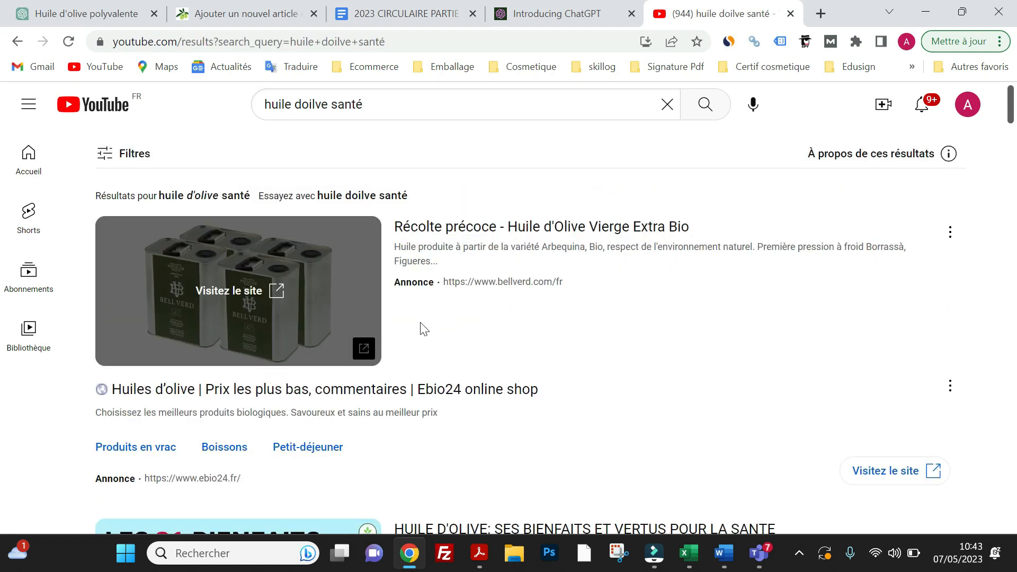
Open the video "HUILE D'OLIVE: SES BIENFAITS ET VERTUS POUR LA SANTE", pause playback and copy its share link
{"action": "scroll", "coordinate": [421, 324], "scroll_direction": "down", "scroll_amount": 4}
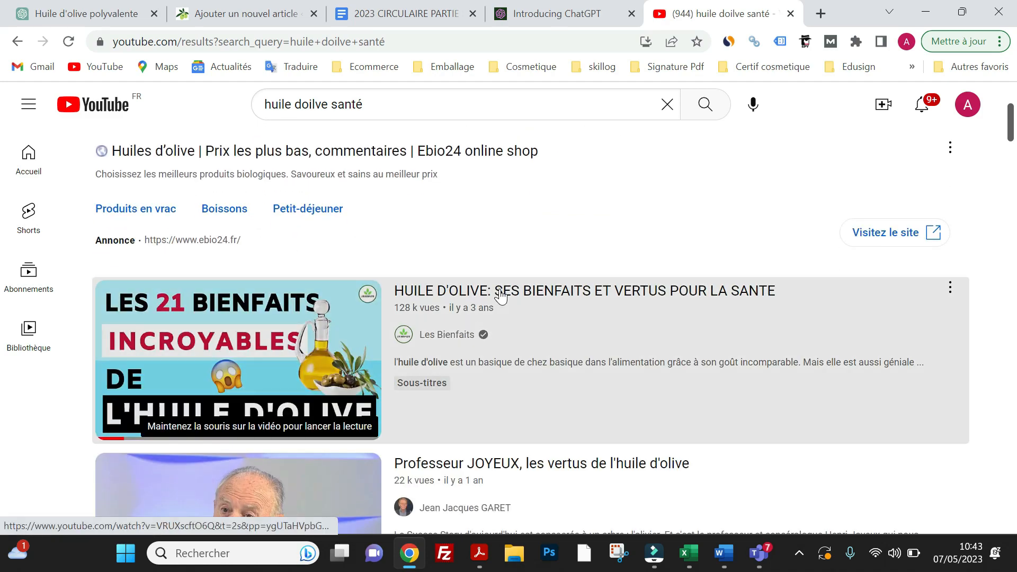
{"action": "left_click", "coordinate": [502, 297]}
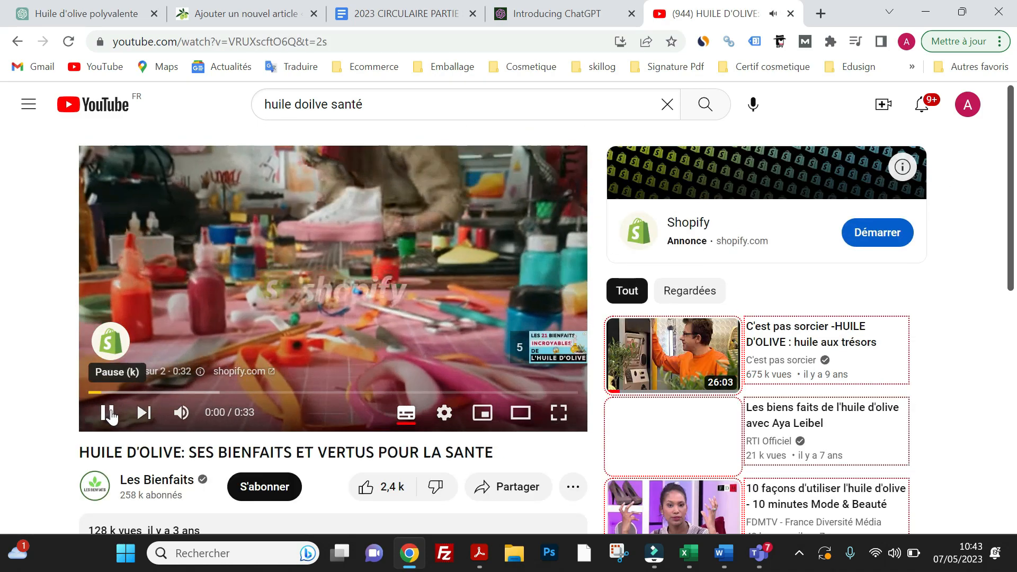
{"action": "left_click", "coordinate": [108, 413]}
{"action": "scroll", "coordinate": [331, 406], "scroll_direction": "down", "scroll_amount": 5}
{"action": "left_click", "coordinate": [507, 248]}
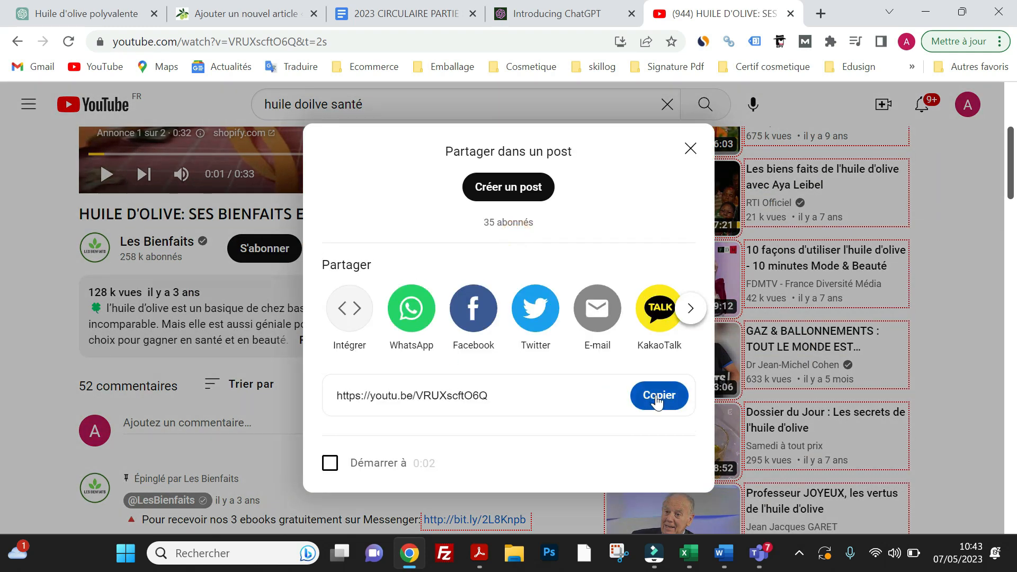
{"action": "left_click", "coordinate": [657, 401]}
Return to the WordPress editor and embed the copied YouTube link in the empty video block by URL
{"action": "left_click", "coordinate": [246, 14]}
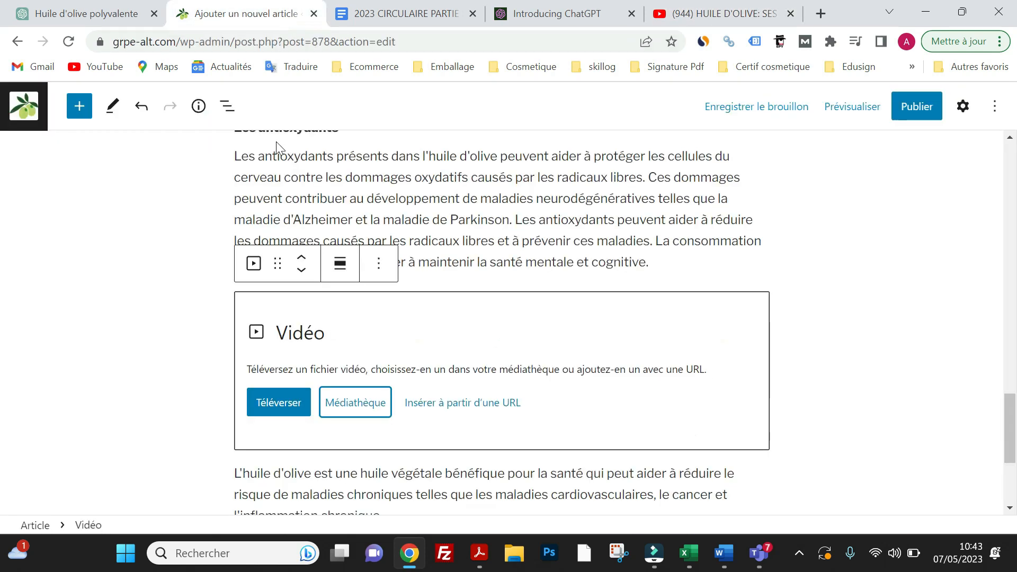
{"action": "left_click", "coordinate": [466, 407]}
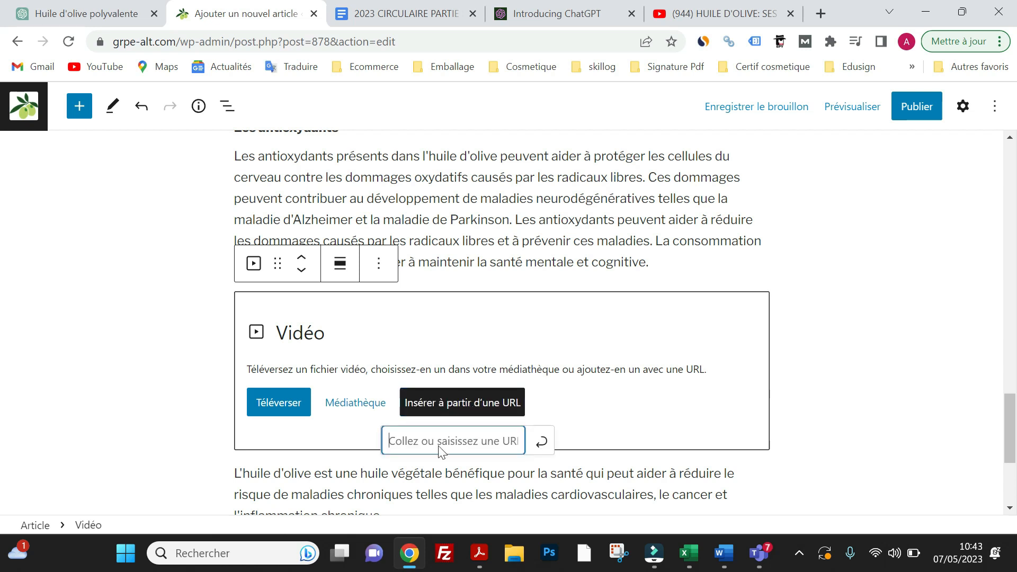
{"action": "right_click", "coordinate": [447, 443]}
{"action": "left_click", "coordinate": [479, 320]}
{"action": "left_click", "coordinate": [541, 441]}
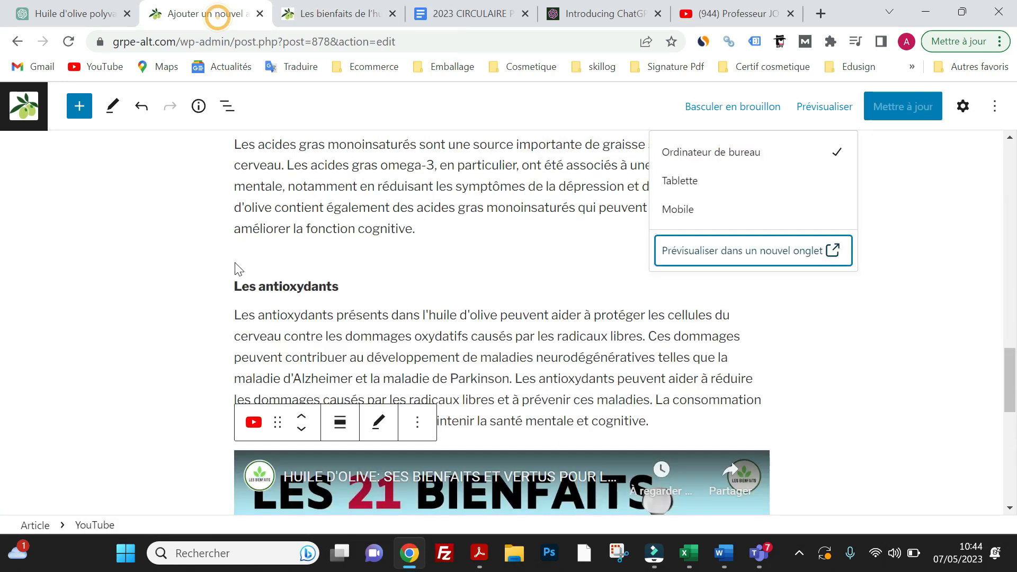
Add an empty block between the antioxidants paragraph and the YouTube video, and update the post
{"action": "scroll", "coordinate": [502, 322], "scroll_direction": "down", "scroll_amount": 3}
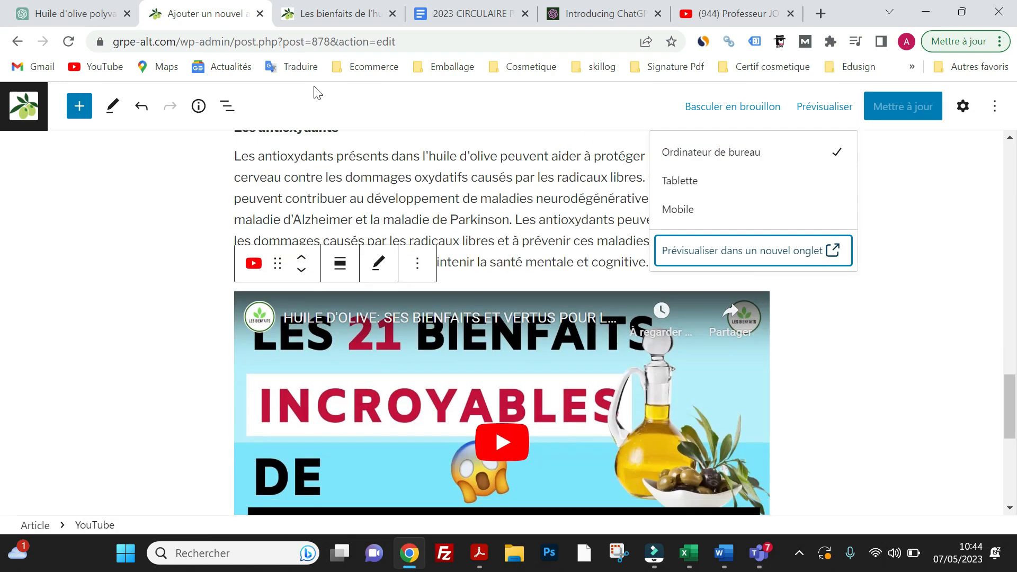
{"action": "left_click", "coordinate": [893, 348]}
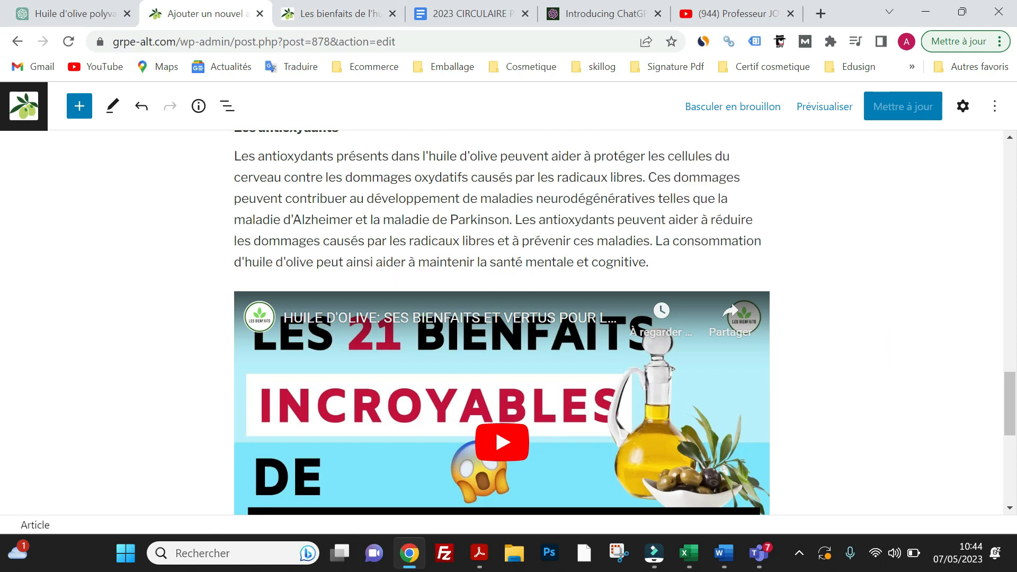
{"action": "left_click", "coordinate": [663, 258]}
{"action": "key", "text": "Return"}
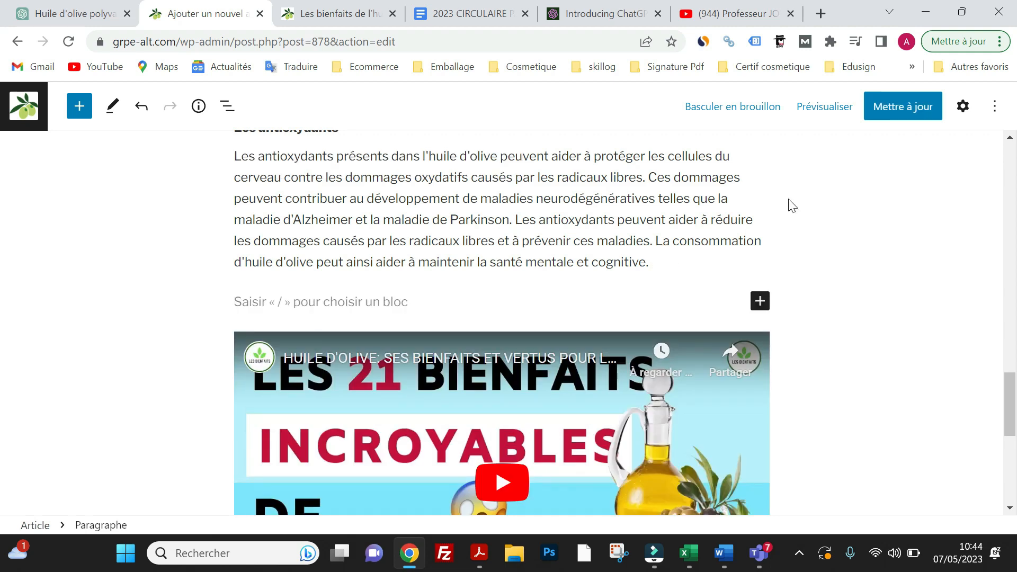
{"action": "left_click", "coordinate": [898, 116]}
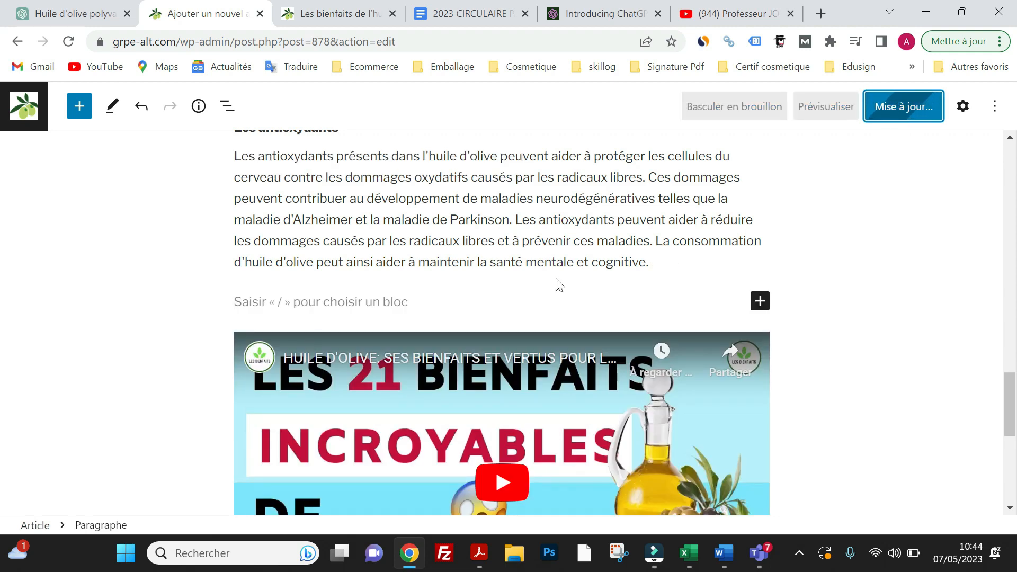
Remove the empty block above the YouTube video and preview the post in a new tab
{"action": "left_click", "coordinate": [401, 294]}
{"action": "key", "text": "BackSpace"}
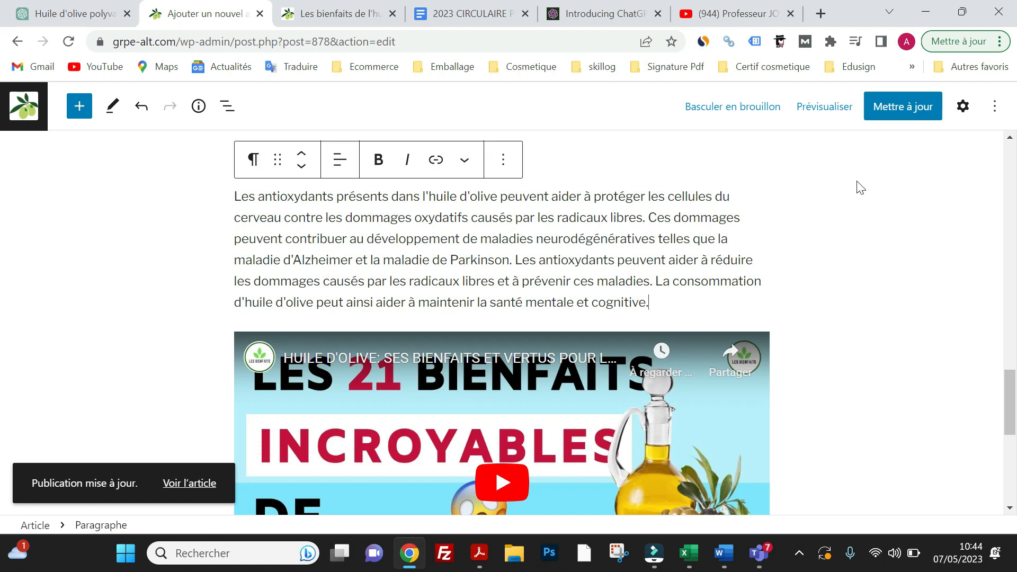
{"action": "left_click", "coordinate": [837, 112]}
{"action": "left_click", "coordinate": [761, 257]}
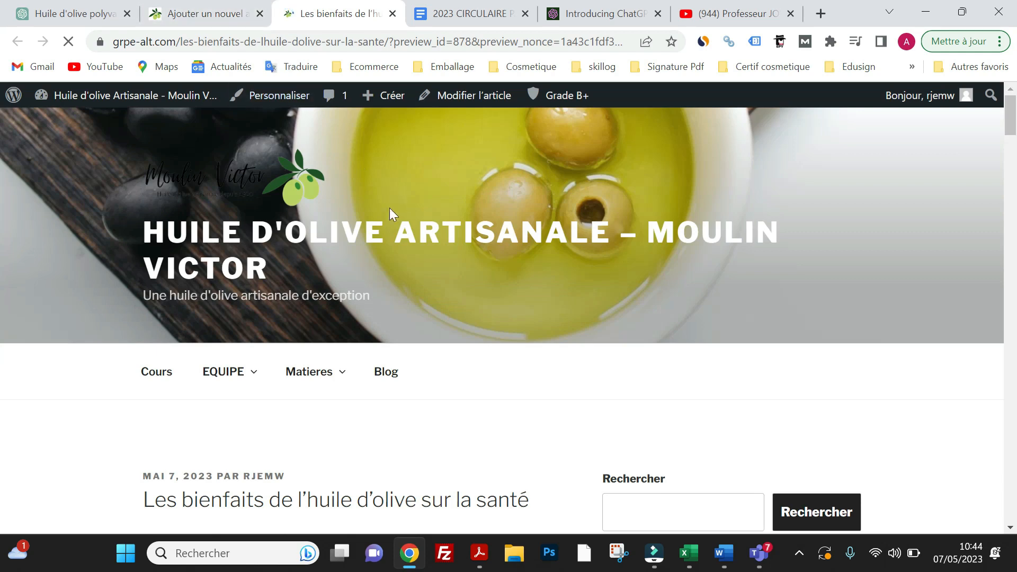
Compare the post in the editor with its preview page, checking the title, the image gallery and the concluding sentence
{"action": "left_click", "coordinate": [192, 17]}
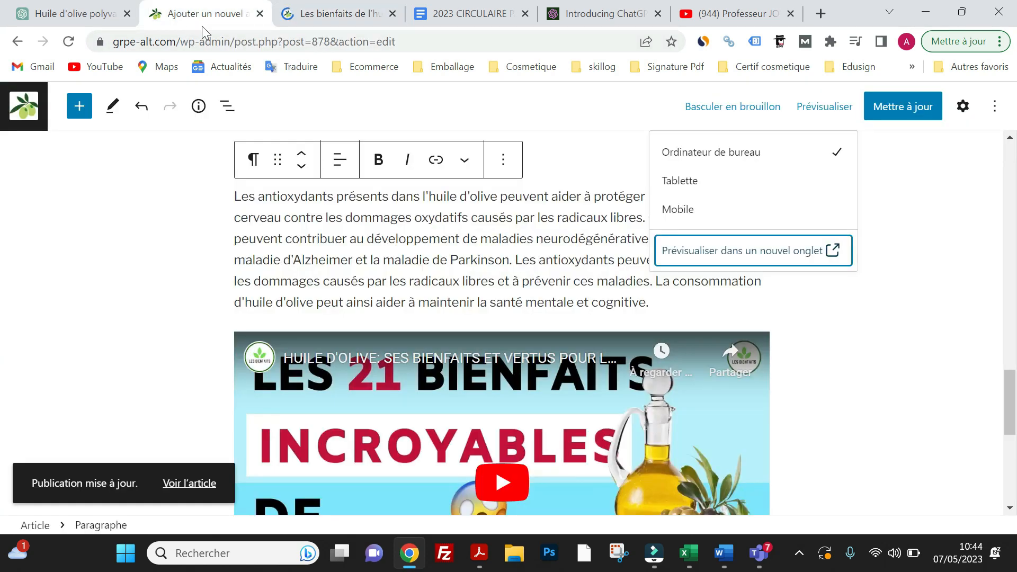
{"action": "scroll", "coordinate": [381, 244], "scroll_direction": "down", "scroll_amount": 5}
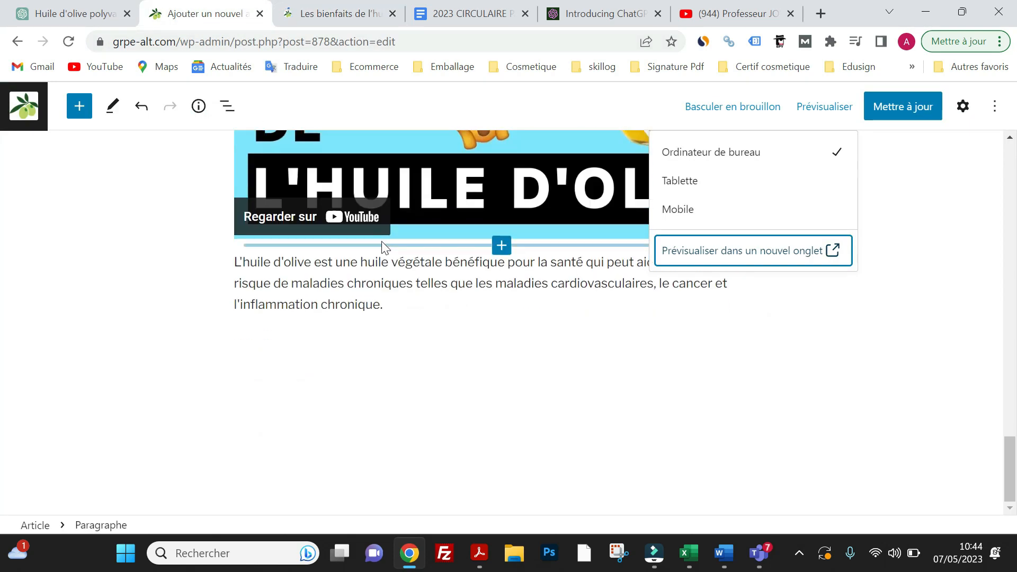
{"action": "scroll", "coordinate": [385, 246], "scroll_direction": "up", "scroll_amount": 15}
{"action": "left_click", "coordinate": [324, 13]}
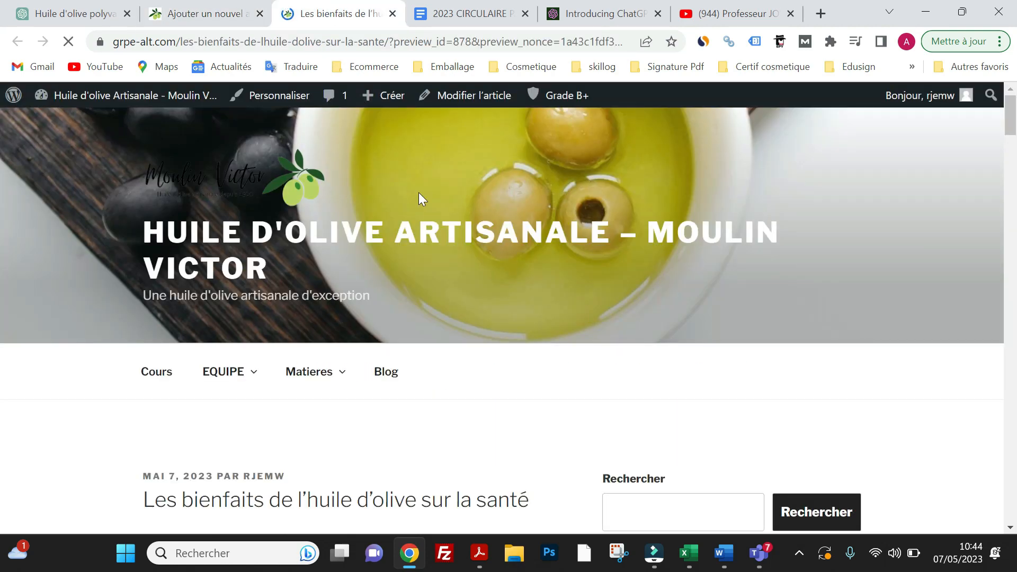
{"action": "scroll", "coordinate": [416, 193], "scroll_direction": "down", "scroll_amount": 15}
{"action": "scroll", "coordinate": [422, 200], "scroll_direction": "down", "scroll_amount": 10}
{"action": "scroll", "coordinate": [419, 197], "scroll_direction": "up", "scroll_amount": 15}
{"action": "left_click", "coordinate": [233, 20]}
{"action": "left_click", "coordinate": [354, 23]}
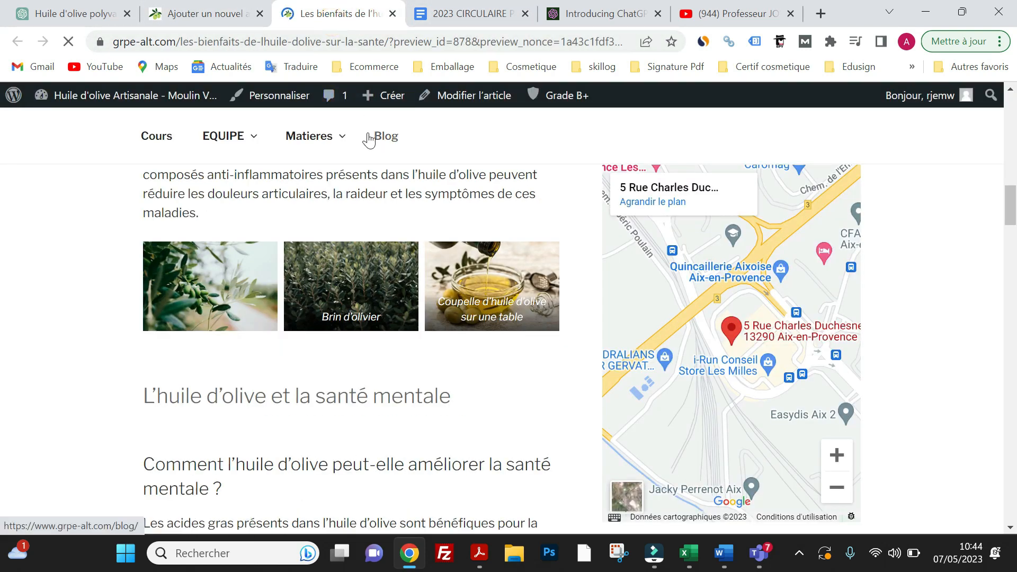
{"action": "left_click", "coordinate": [177, 21]}
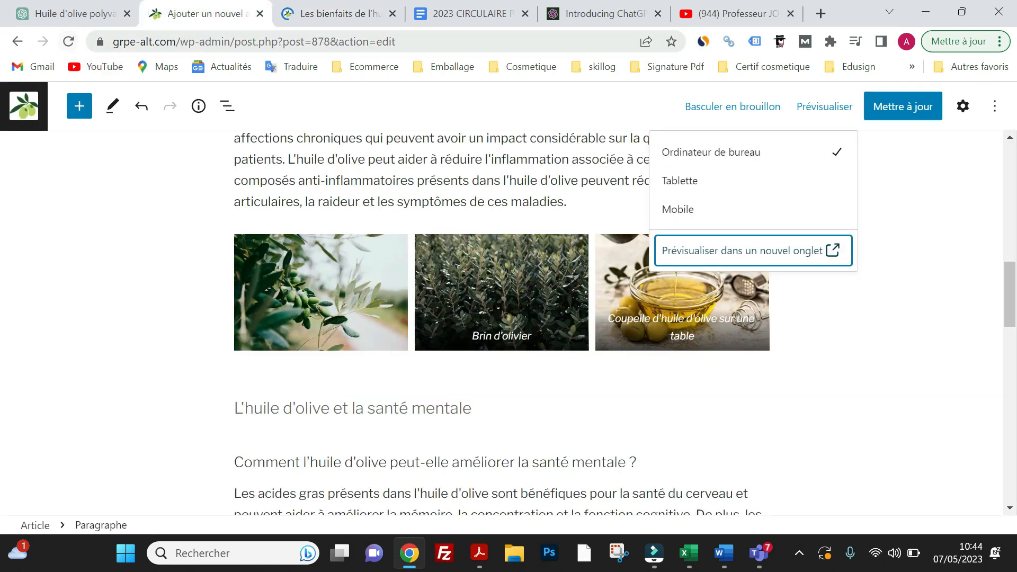
{"action": "left_click", "coordinate": [313, 24]}
{"action": "left_click", "coordinate": [208, 18]}
{"action": "scroll", "coordinate": [649, 374], "scroll_direction": "up", "scroll_amount": 10}
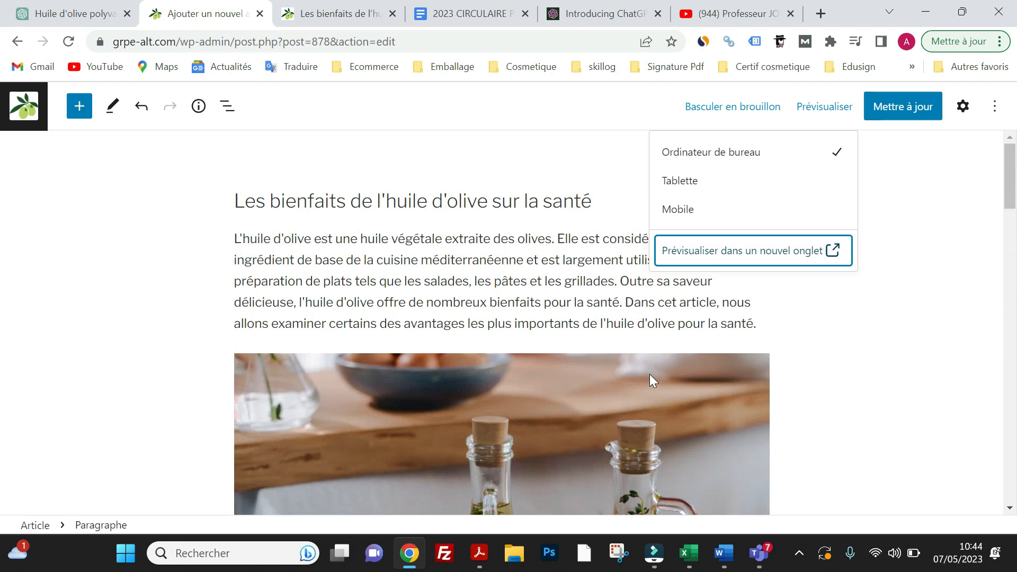
{"action": "left_click", "coordinate": [518, 180]}
{"action": "left_click", "coordinate": [335, 17]}
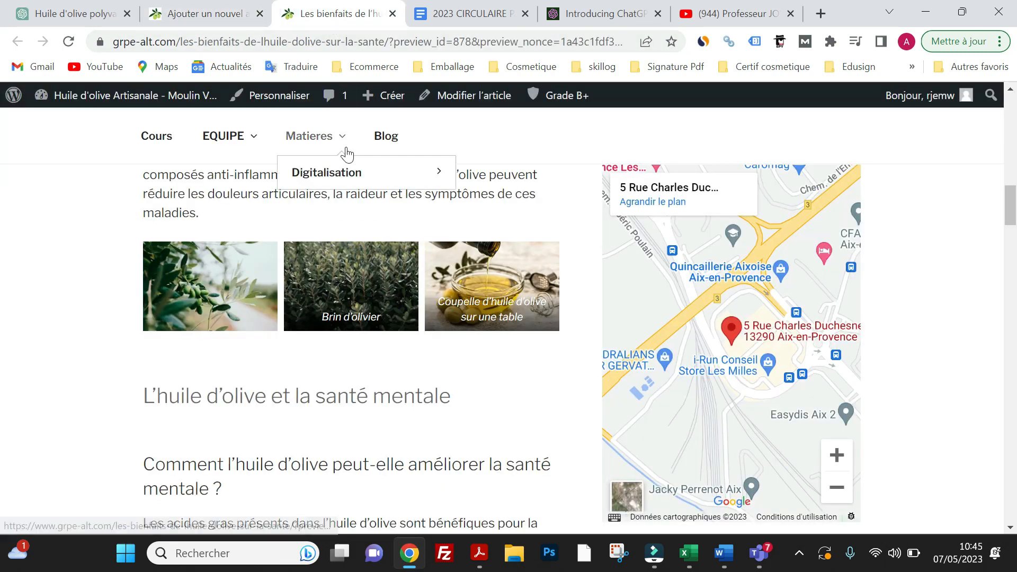
Review the first half of the preview page, from the site header and title to the inflammatory diseases section and its image gallery
{"action": "scroll", "coordinate": [338, 223], "scroll_direction": "up", "scroll_amount": 10}
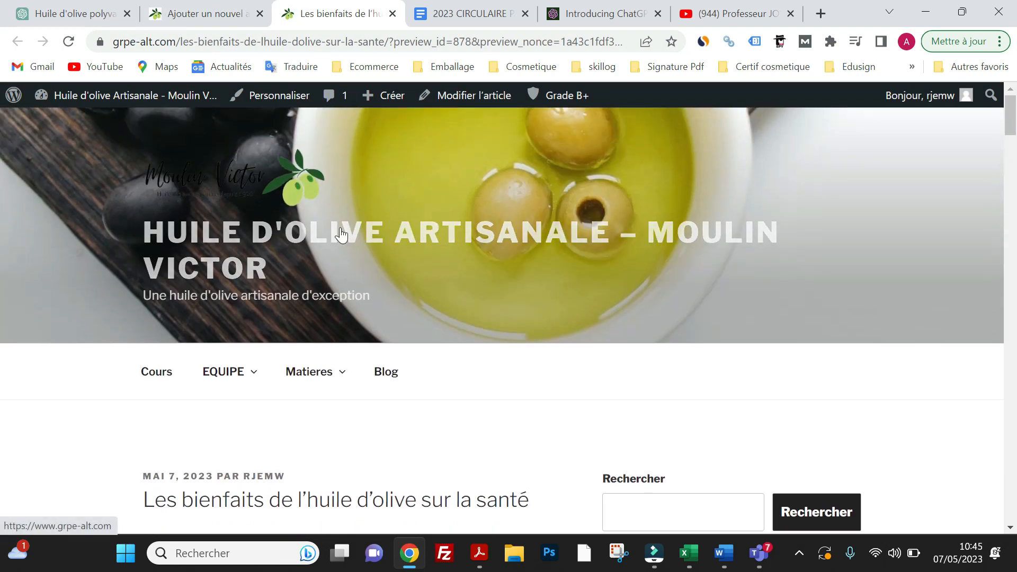
{"action": "scroll", "coordinate": [334, 238], "scroll_direction": "down", "scroll_amount": 5}
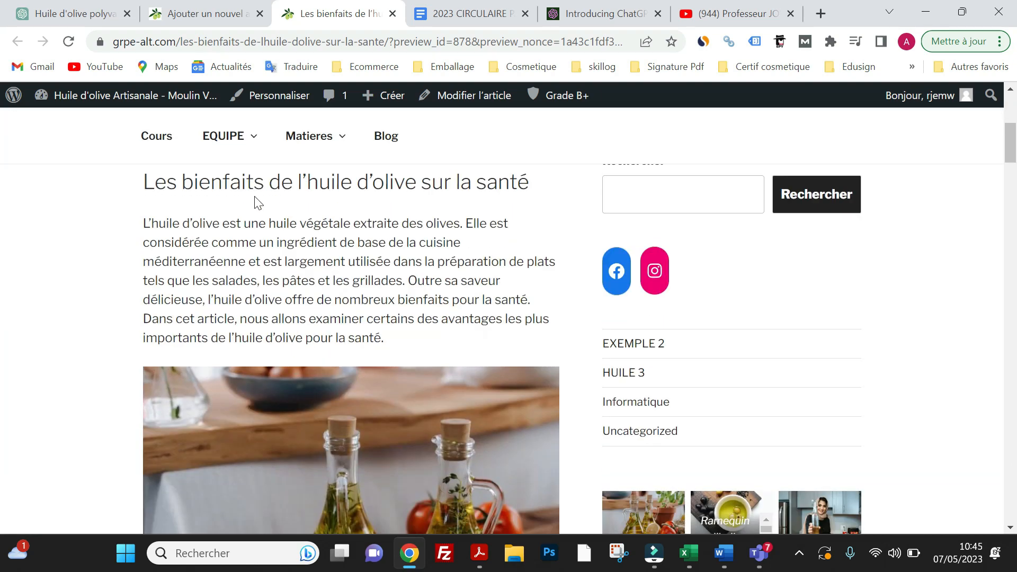
{"action": "left_click_drag", "start_coordinate": [253, 183], "coordinate": [370, 182]}
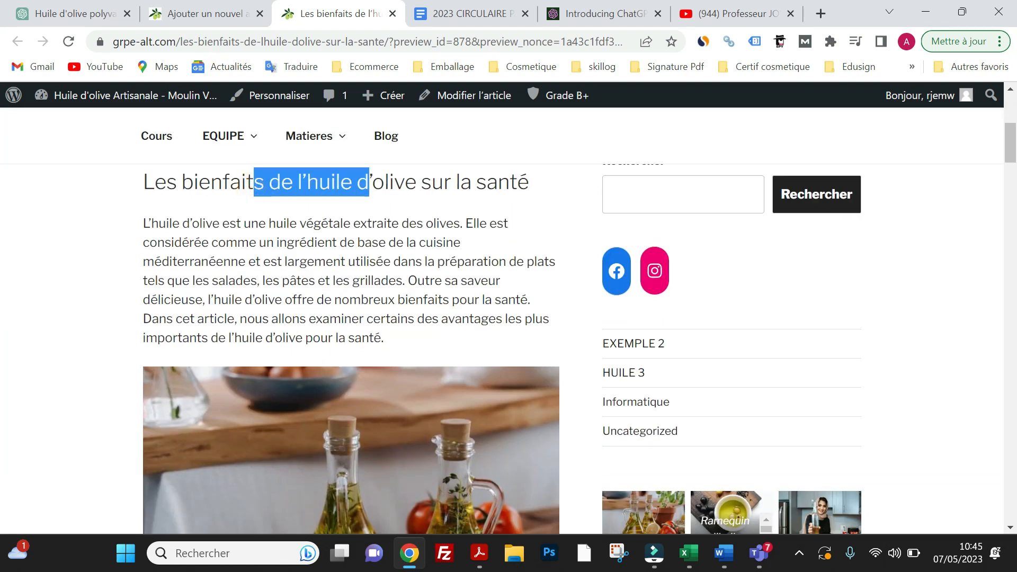
{"action": "scroll", "coordinate": [279, 256], "scroll_direction": "down", "scroll_amount": 3}
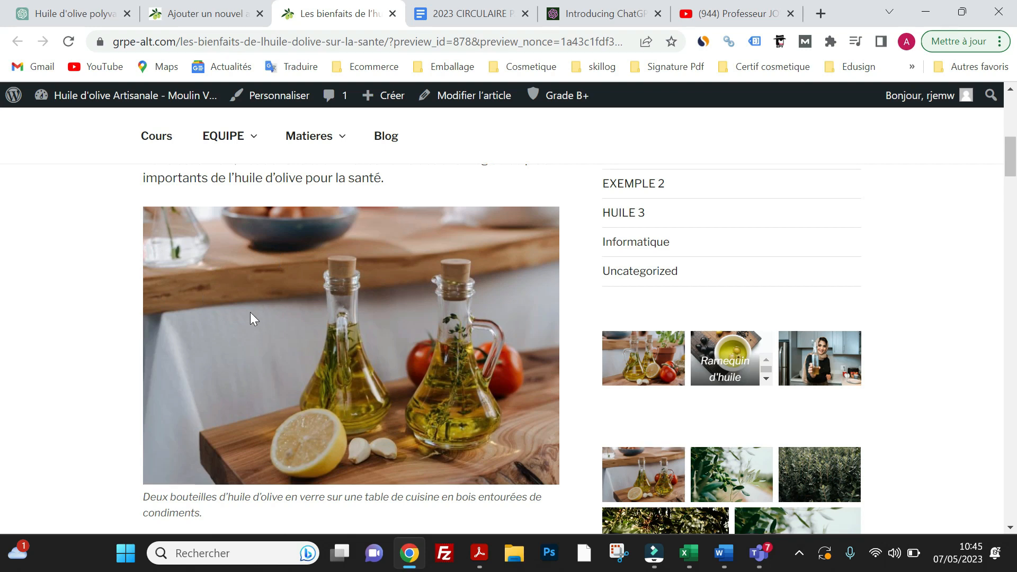
{"action": "scroll", "coordinate": [250, 313], "scroll_direction": "down", "scroll_amount": 4}
{"action": "scroll", "coordinate": [252, 307], "scroll_direction": "up", "scroll_amount": 3}
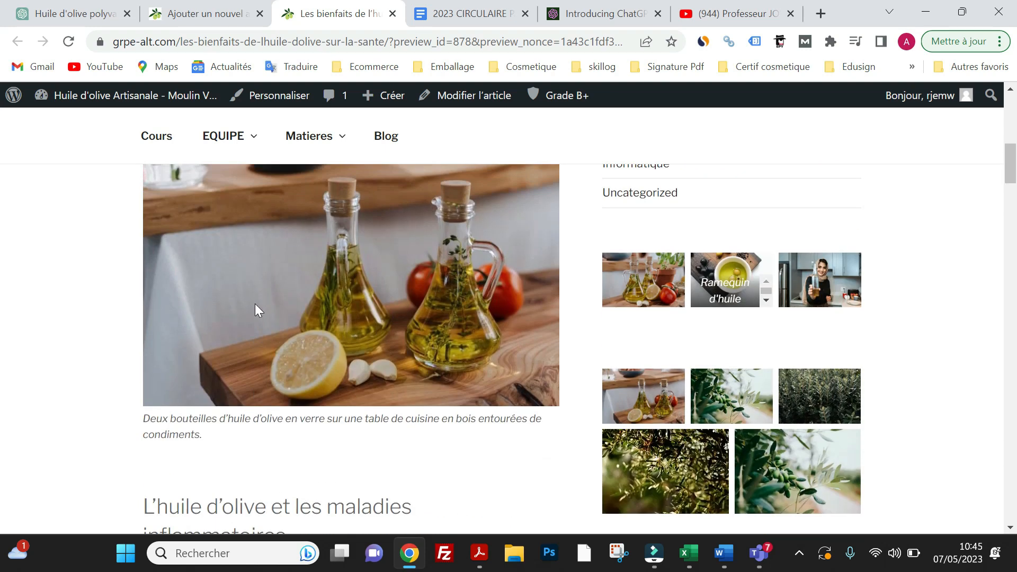
{"action": "scroll", "coordinate": [219, 316], "scroll_direction": "down", "scroll_amount": 4}
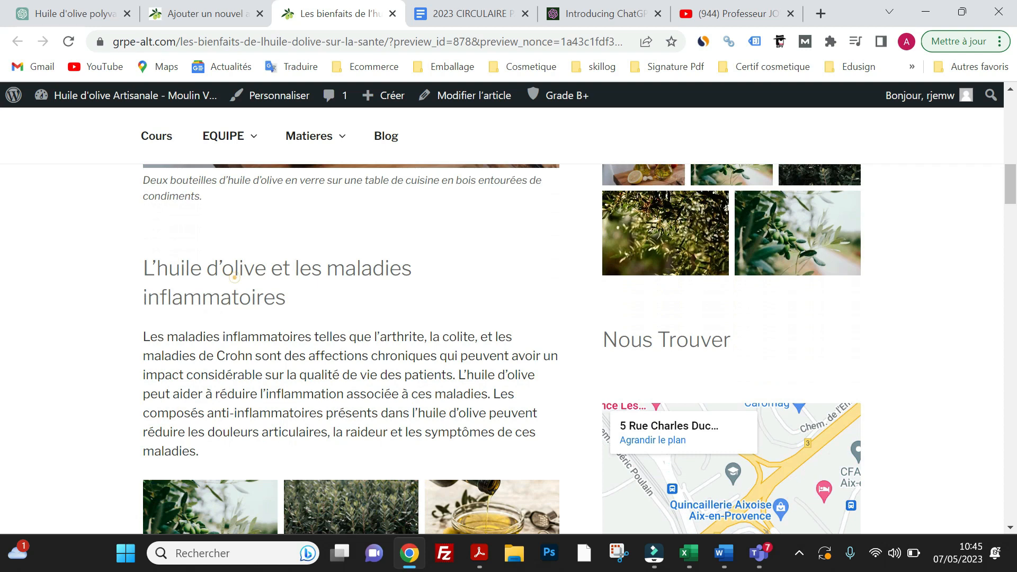
{"action": "scroll", "coordinate": [235, 277], "scroll_direction": "down", "scroll_amount": 1}
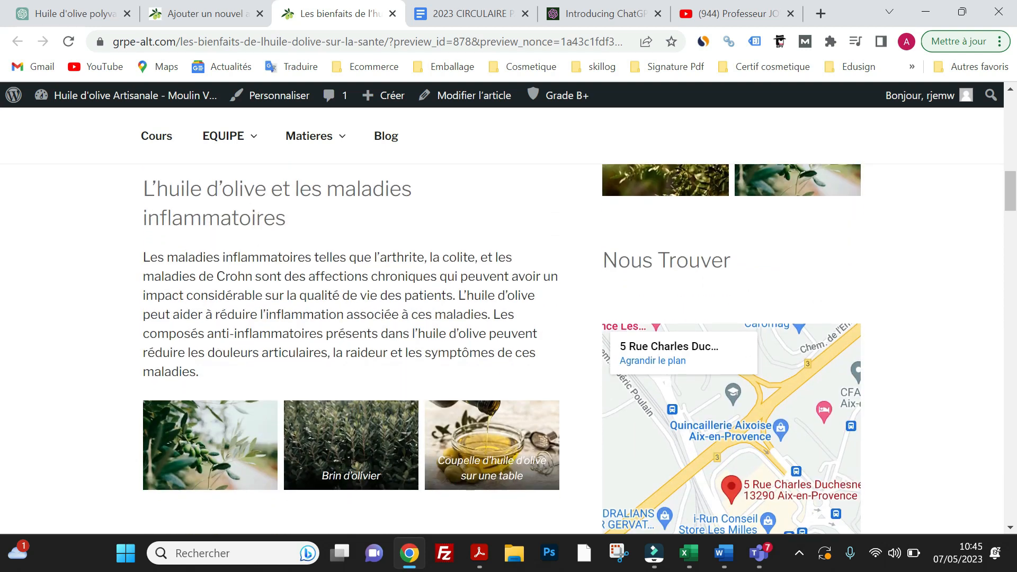
{"action": "scroll", "coordinate": [242, 295], "scroll_direction": "down", "scroll_amount": 1}
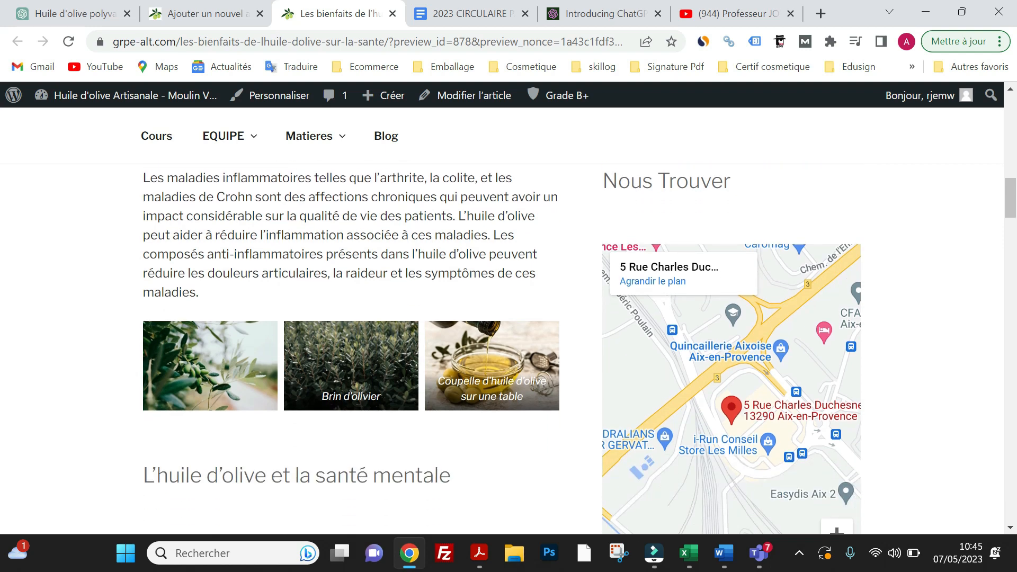
{"action": "scroll", "coordinate": [256, 288], "scroll_direction": "down", "scroll_amount": 2}
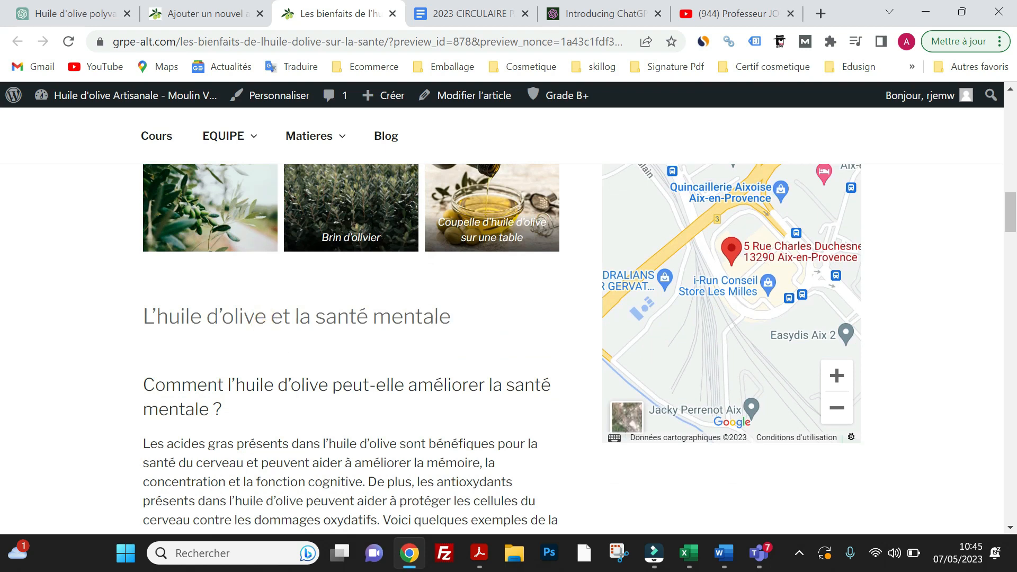
Review the preview's mental health section, the fatty acids and antioxidants paragraphs, the YouTube video and the concluding sentence
{"action": "scroll", "coordinate": [277, 252], "scroll_direction": "down", "scroll_amount": 2}
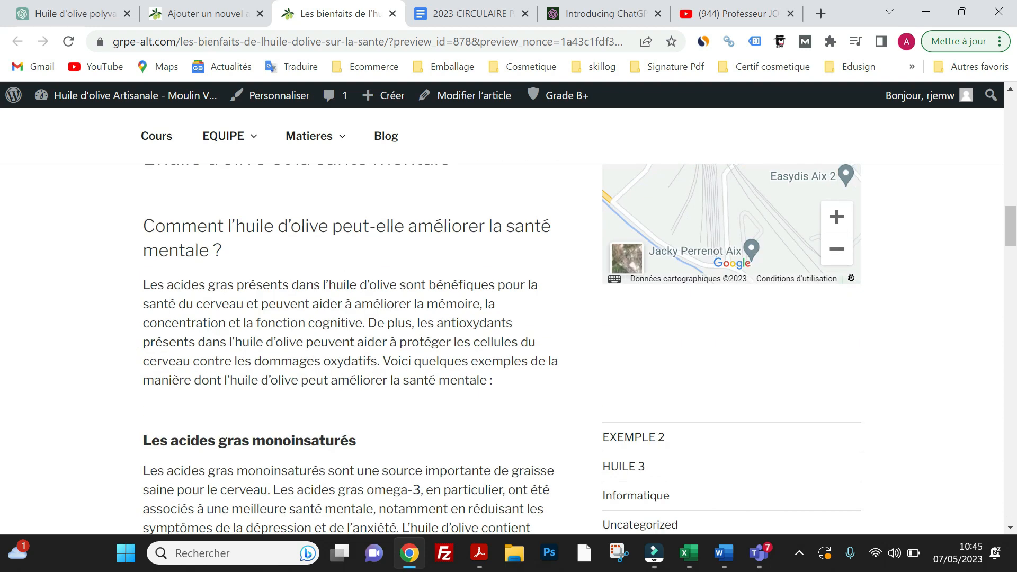
{"action": "scroll", "coordinate": [248, 271], "scroll_direction": "up", "scroll_amount": 1}
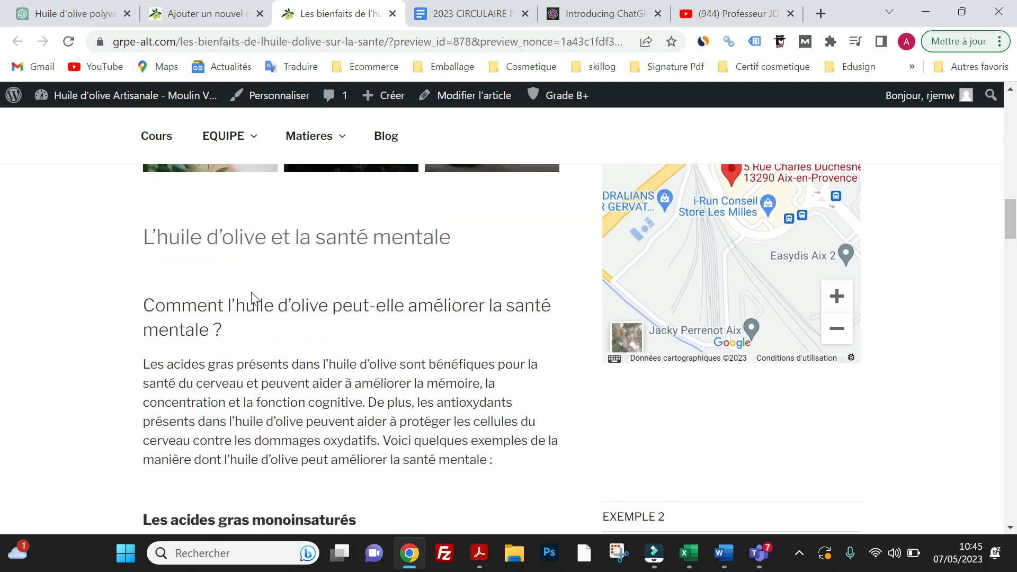
{"action": "scroll", "coordinate": [249, 295], "scroll_direction": "down", "scroll_amount": 1}
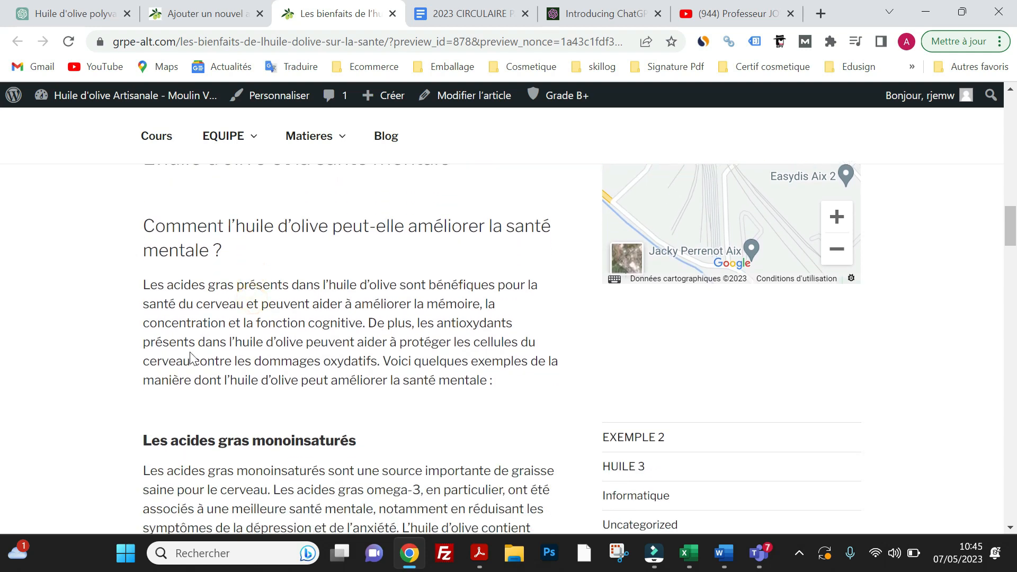
{"action": "scroll", "coordinate": [192, 359], "scroll_direction": "down", "scroll_amount": 2}
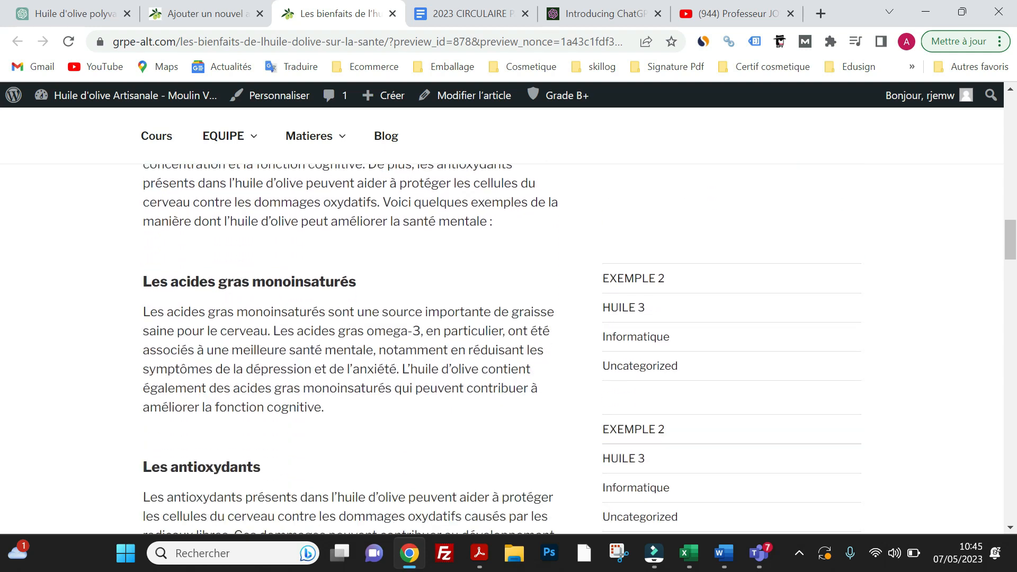
{"action": "scroll", "coordinate": [205, 365], "scroll_direction": "down", "scroll_amount": 2}
{"action": "scroll", "coordinate": [205, 365], "scroll_direction": "up", "scroll_amount": 1}
{"action": "scroll", "coordinate": [234, 277], "scroll_direction": "down", "scroll_amount": 6}
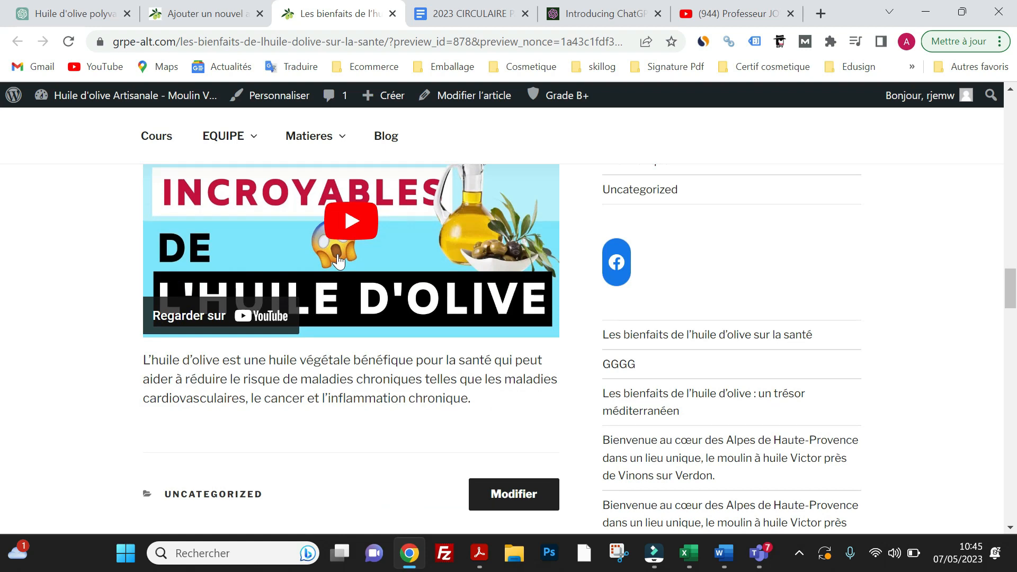
{"action": "scroll", "coordinate": [317, 377], "scroll_direction": "up", "scroll_amount": 15}
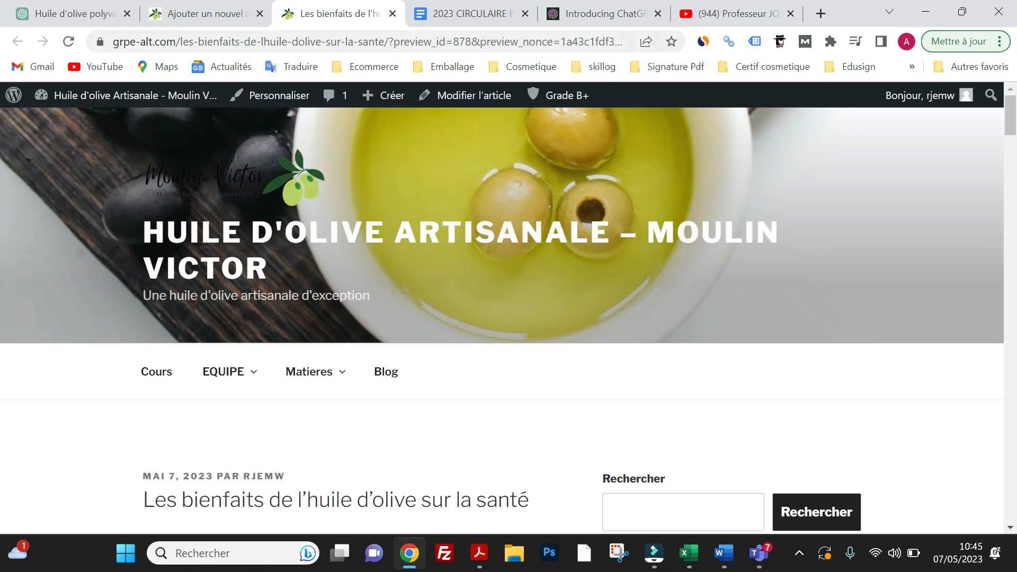
Return to the post editor, show the article settings and remove the post from the Uncategorized category
{"action": "left_click", "coordinate": [228, 14]}
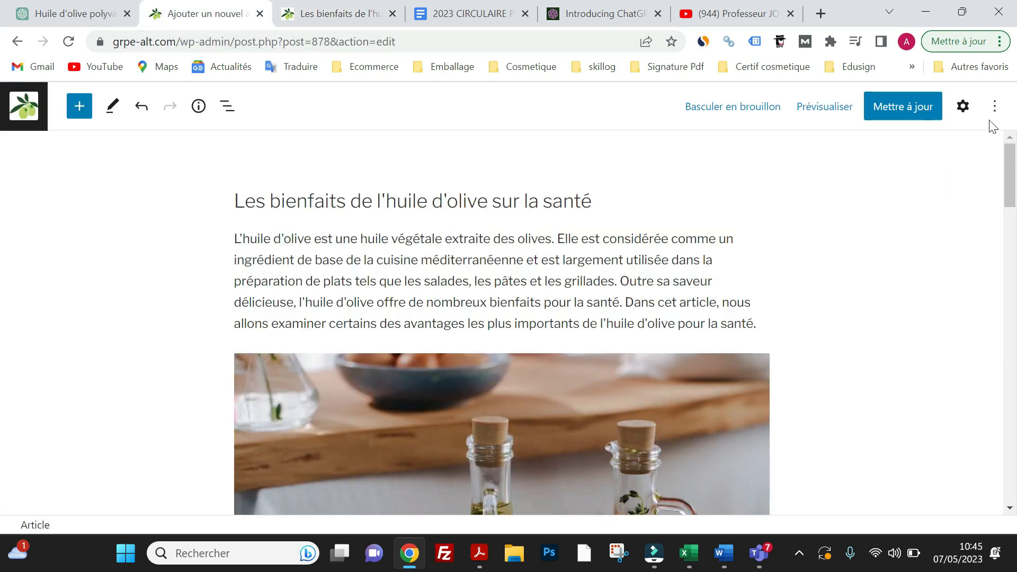
{"action": "left_click", "coordinate": [963, 108]}
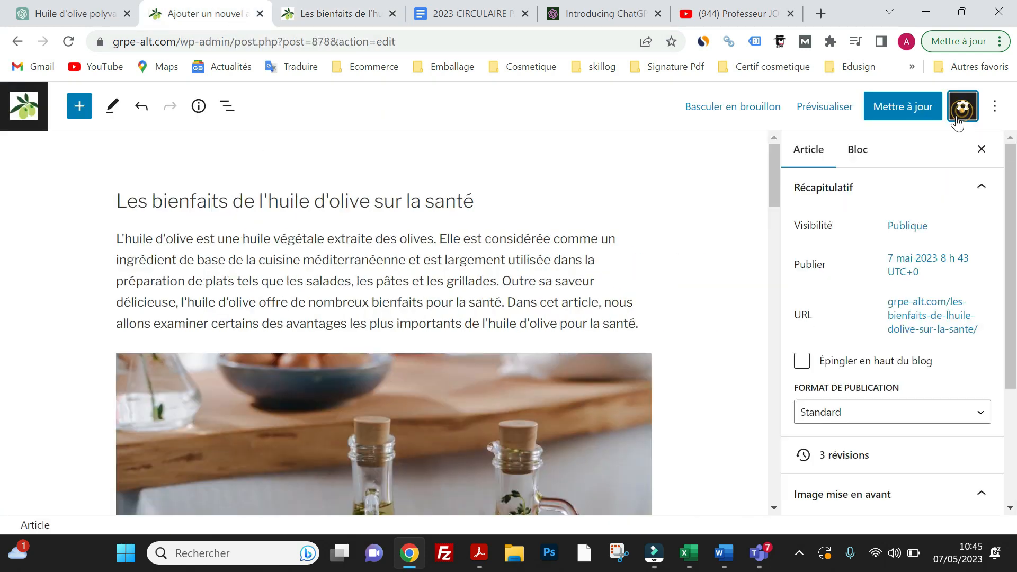
{"action": "left_click", "coordinate": [808, 156]}
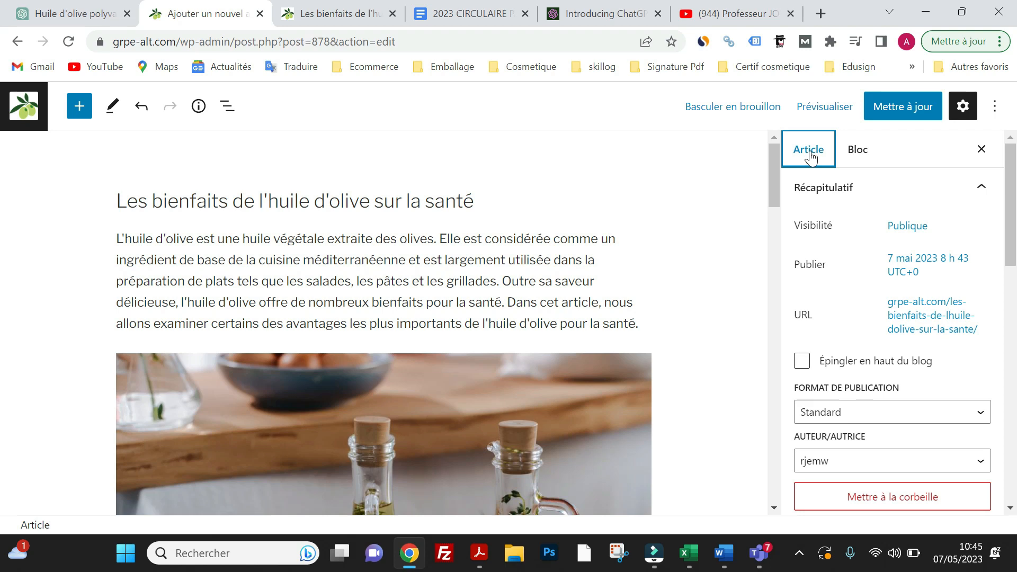
{"action": "scroll", "coordinate": [850, 212], "scroll_direction": "down", "scroll_amount": 2}
{"action": "scroll", "coordinate": [818, 273], "scroll_direction": "down", "scroll_amount": 3}
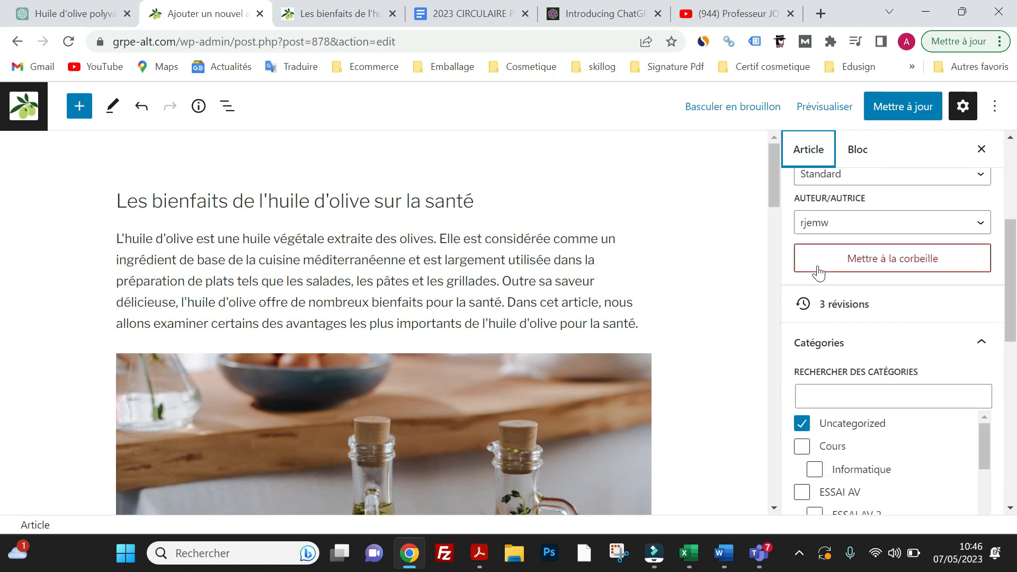
{"action": "scroll", "coordinate": [818, 273], "scroll_direction": "down", "scroll_amount": 2}
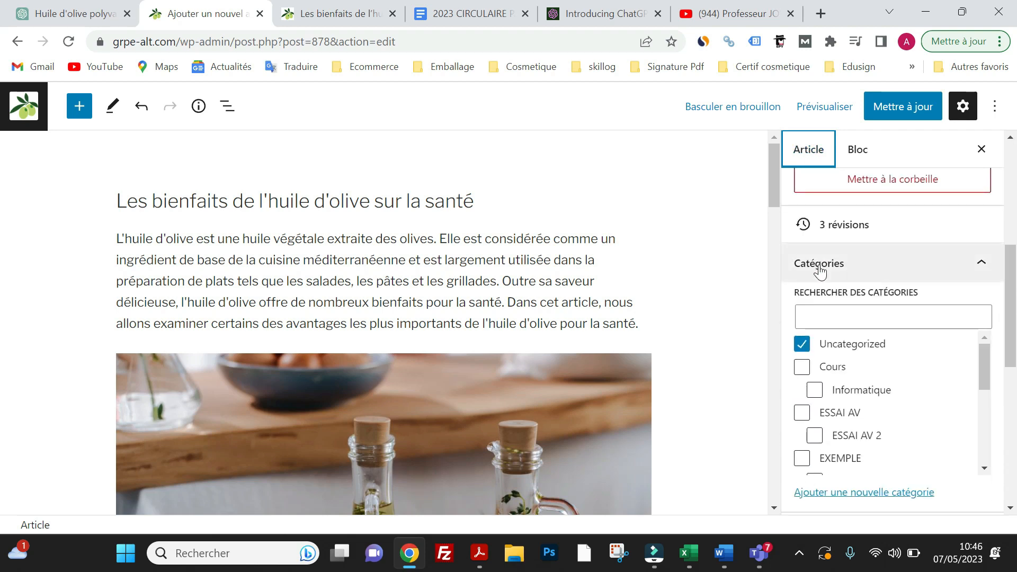
{"action": "scroll", "coordinate": [820, 272], "scroll_direction": "down", "scroll_amount": 2}
{"action": "scroll", "coordinate": [848, 344], "scroll_direction": "down", "scroll_amount": 4}
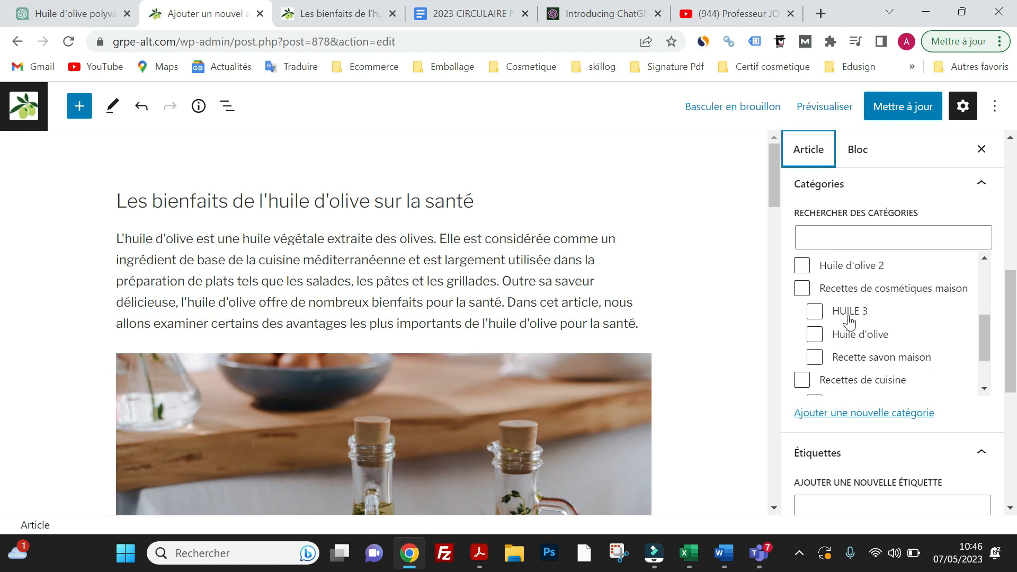
{"action": "scroll", "coordinate": [849, 320], "scroll_direction": "up", "scroll_amount": 5}
{"action": "left_click", "coordinate": [803, 267]}
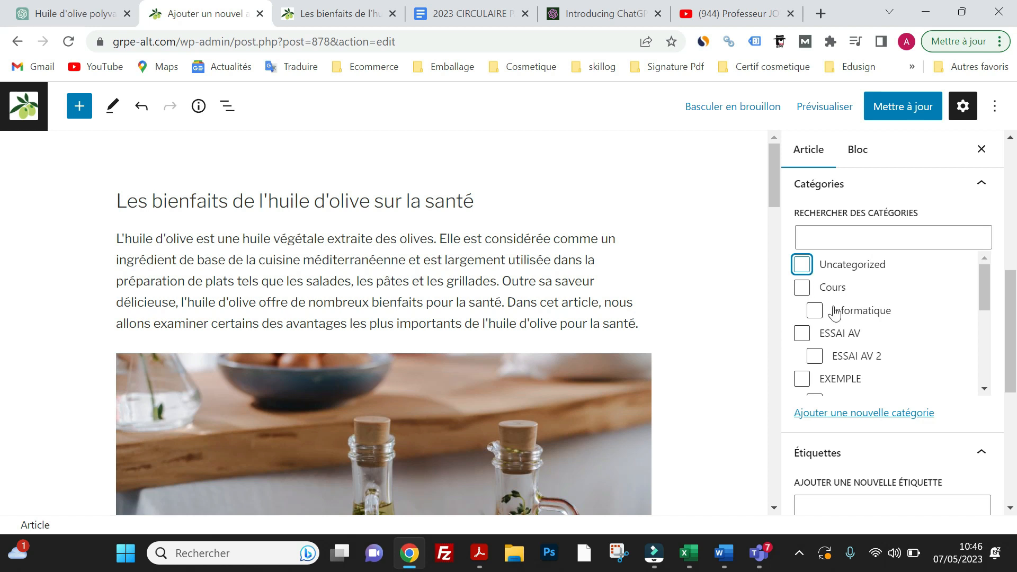
Assign the post to the category "Les bienfaits" under HUILE 2 and update the post
{"action": "scroll", "coordinate": [835, 311], "scroll_direction": "down", "scroll_amount": 1}
{"action": "scroll", "coordinate": [834, 311], "scroll_direction": "down", "scroll_amount": 5}
{"action": "scroll", "coordinate": [835, 311], "scroll_direction": "up", "scroll_amount": 2}
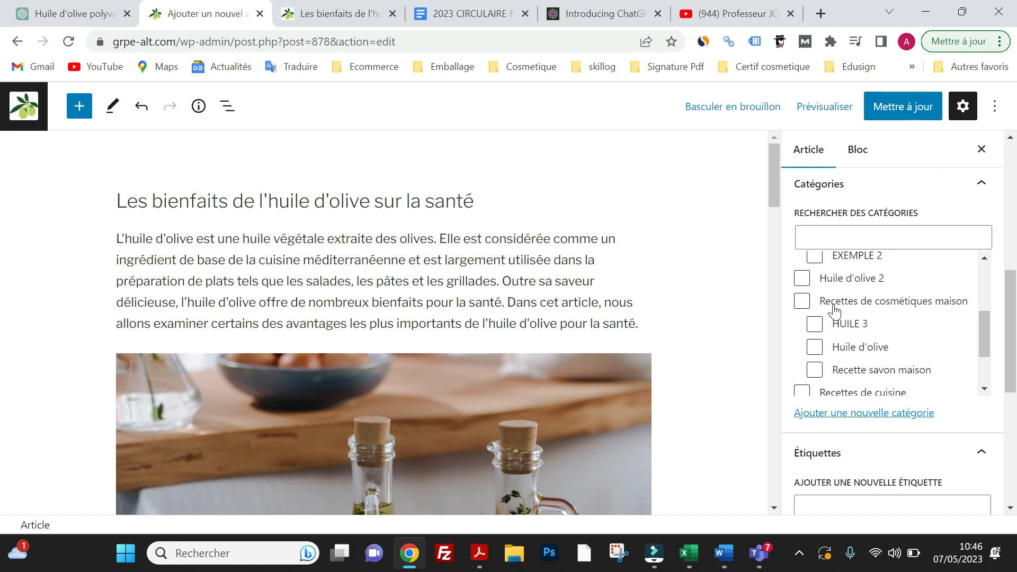
{"action": "scroll", "coordinate": [819, 334], "scroll_direction": "down", "scroll_amount": 1}
{"action": "scroll", "coordinate": [820, 324], "scroll_direction": "down", "scroll_amount": 2}
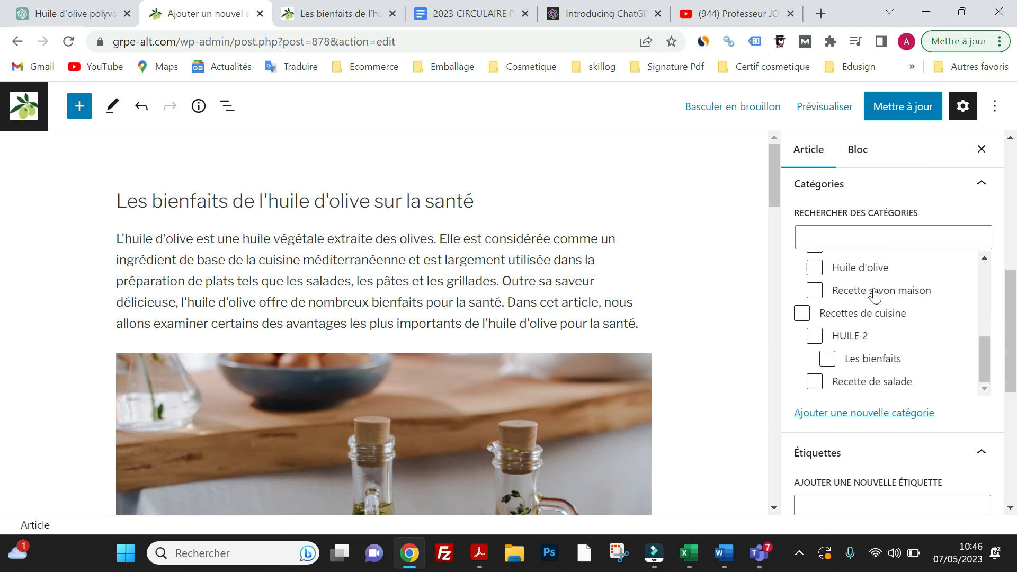
{"action": "left_click", "coordinate": [827, 359]}
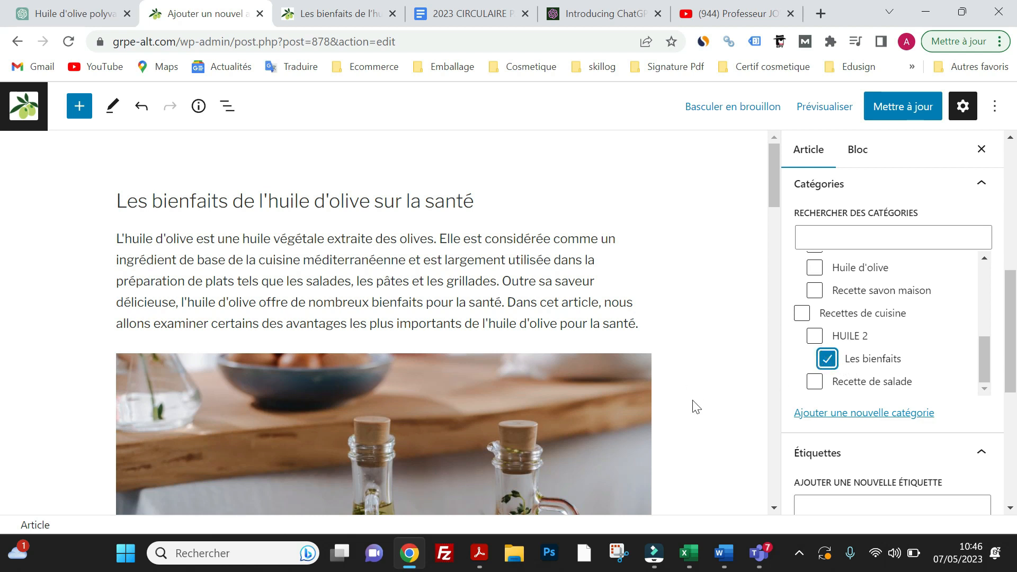
{"action": "left_click", "coordinate": [900, 105]}
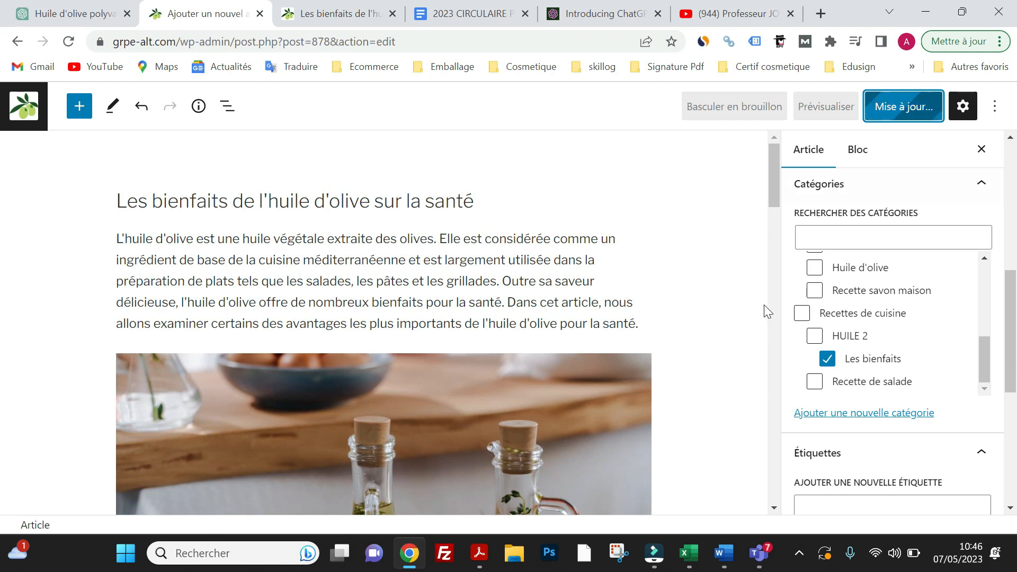
Locate the post's field for new tags (Étiquettes), and examine the site's search box on the preview page
{"action": "scroll", "coordinate": [761, 309], "scroll_direction": "down", "scroll_amount": 3}
{"action": "scroll", "coordinate": [841, 403], "scroll_direction": "down", "scroll_amount": 1}
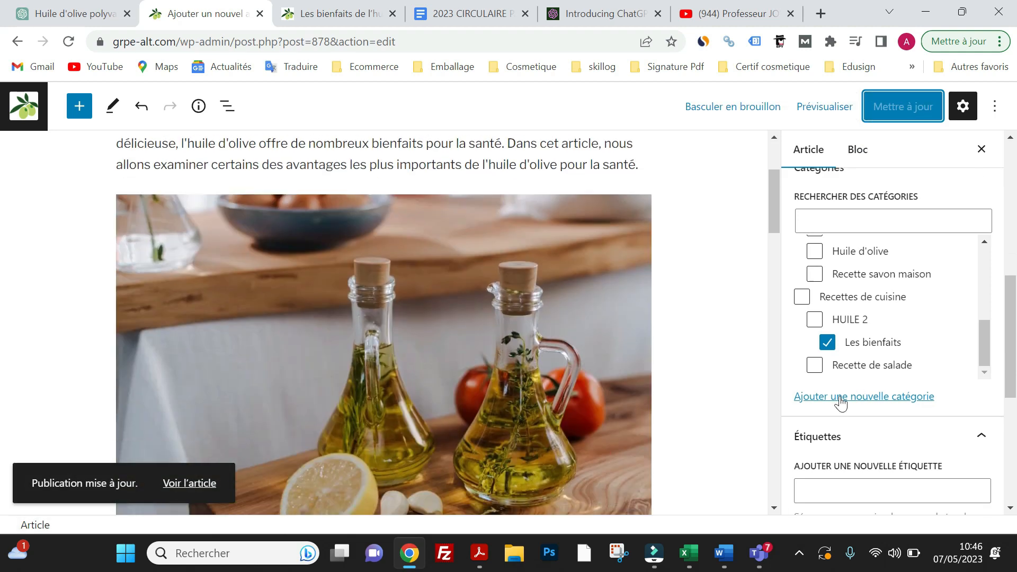
{"action": "scroll", "coordinate": [841, 403], "scroll_direction": "down", "scroll_amount": 2}
{"action": "left_click", "coordinate": [822, 412]}
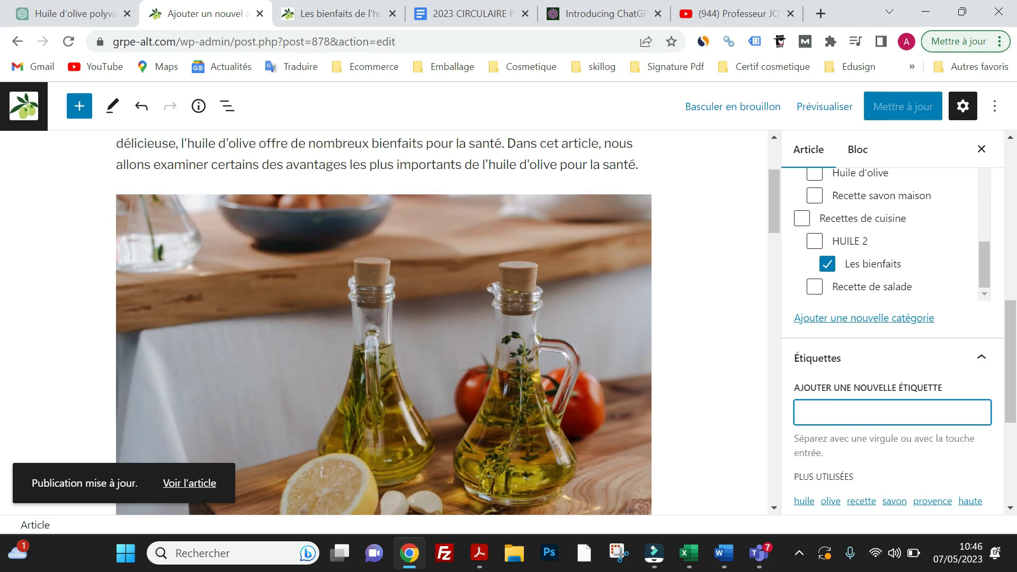
{"action": "left_click", "coordinate": [351, 15]}
{"action": "scroll", "coordinate": [630, 263], "scroll_direction": "down", "scroll_amount": 1}
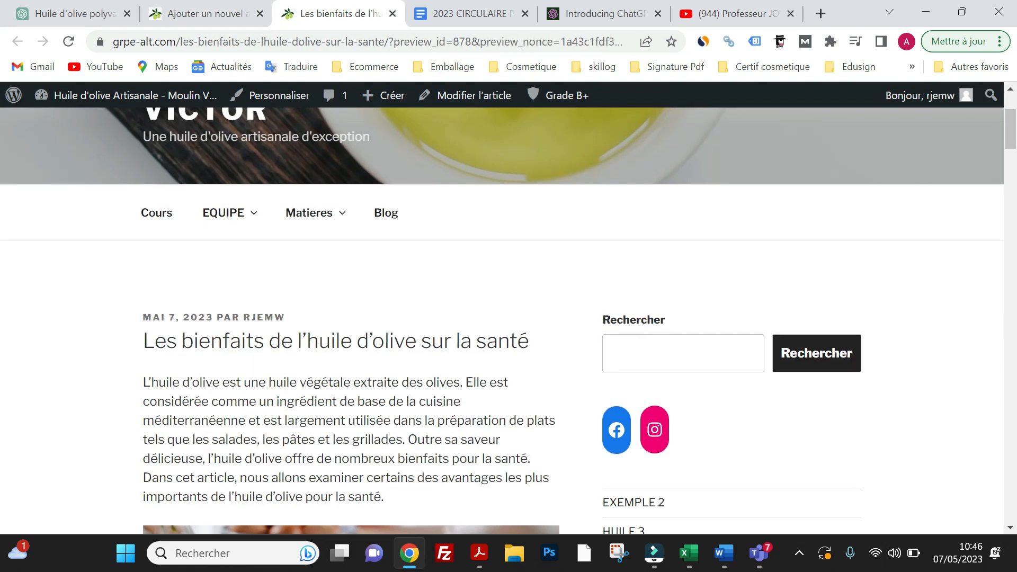
{"action": "left_click", "coordinate": [636, 354]}
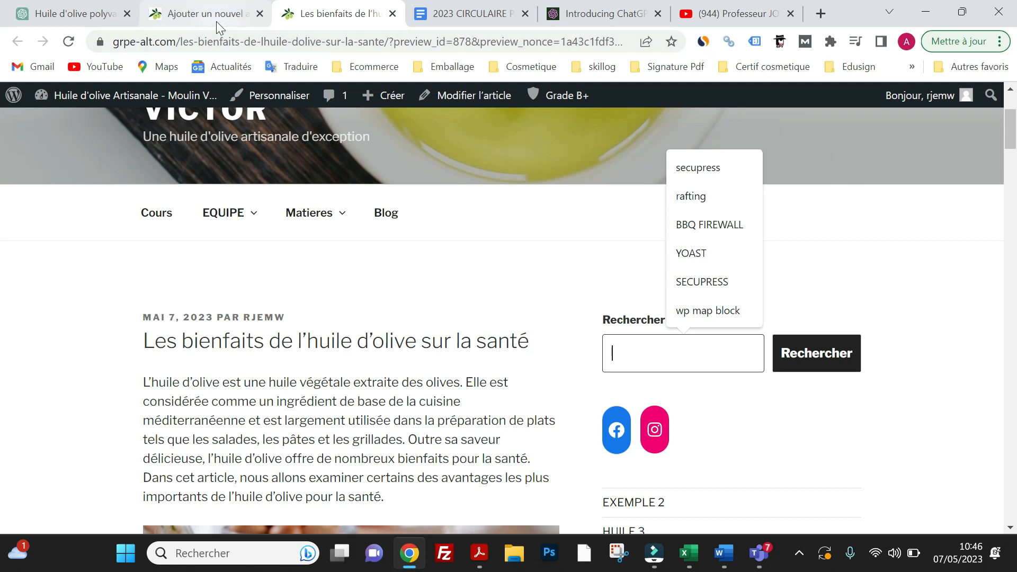
Return to the post editor and add the tag "bienfaits" to the article
{"action": "left_click", "coordinate": [193, 15]}
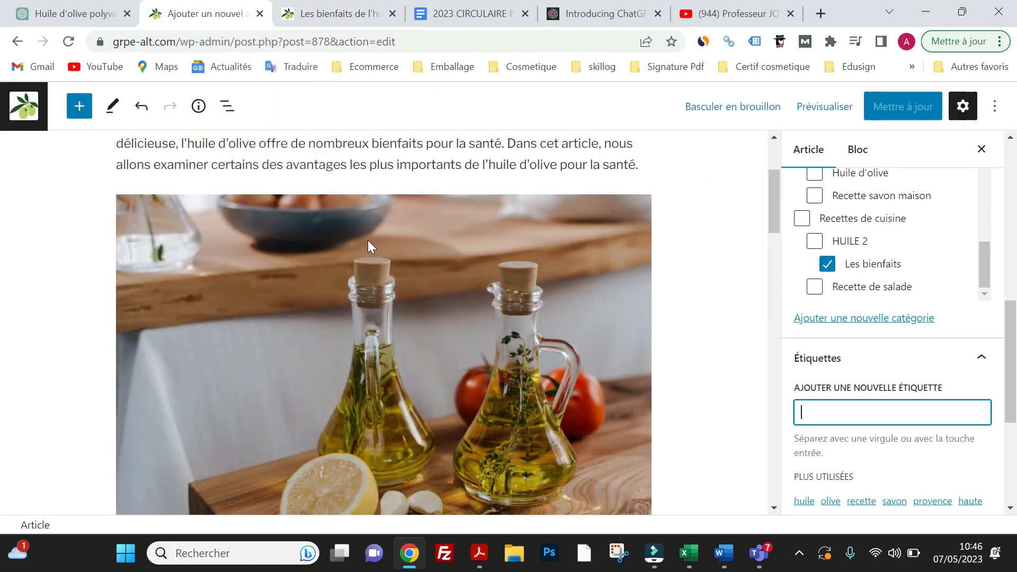
{"action": "scroll", "coordinate": [504, 355], "scroll_direction": "up", "scroll_amount": 3}
{"action": "scroll", "coordinate": [504, 357], "scroll_direction": "down", "scroll_amount": 2}
{"action": "left_click", "coordinate": [818, 411]}
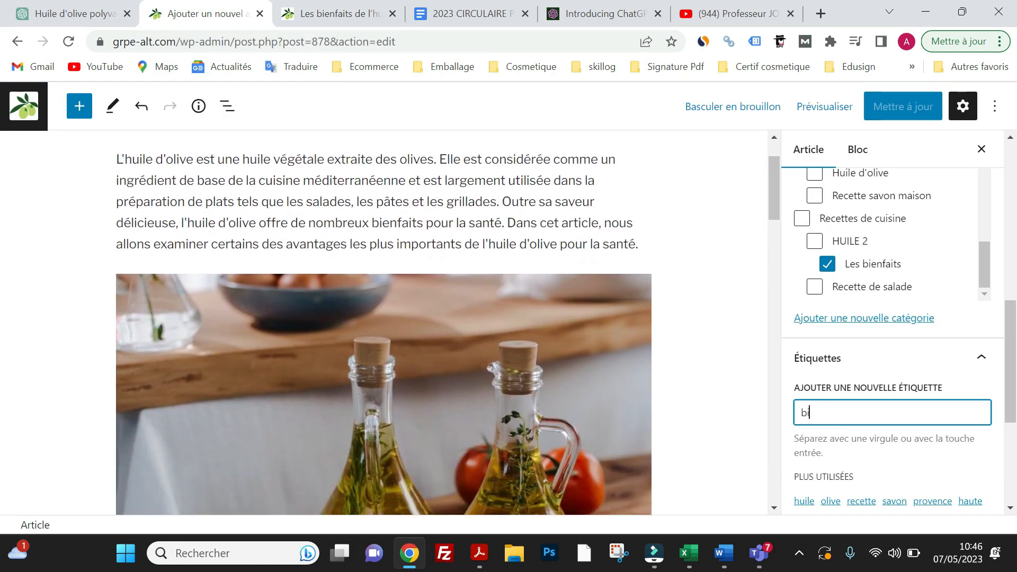
{"action": "type", "text": "bienfaits"}
{"action": "key", "text": "Return"}
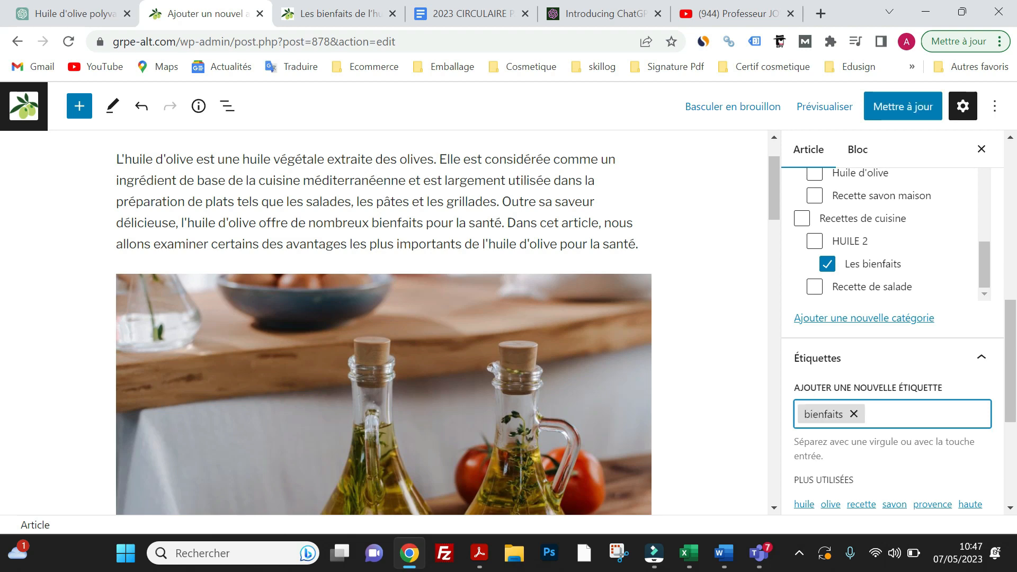
Add the tags "huile", "olive" and "sante" to the article and update the post
{"action": "scroll", "coordinate": [713, 414], "scroll_direction": "up", "scroll_amount": 2}
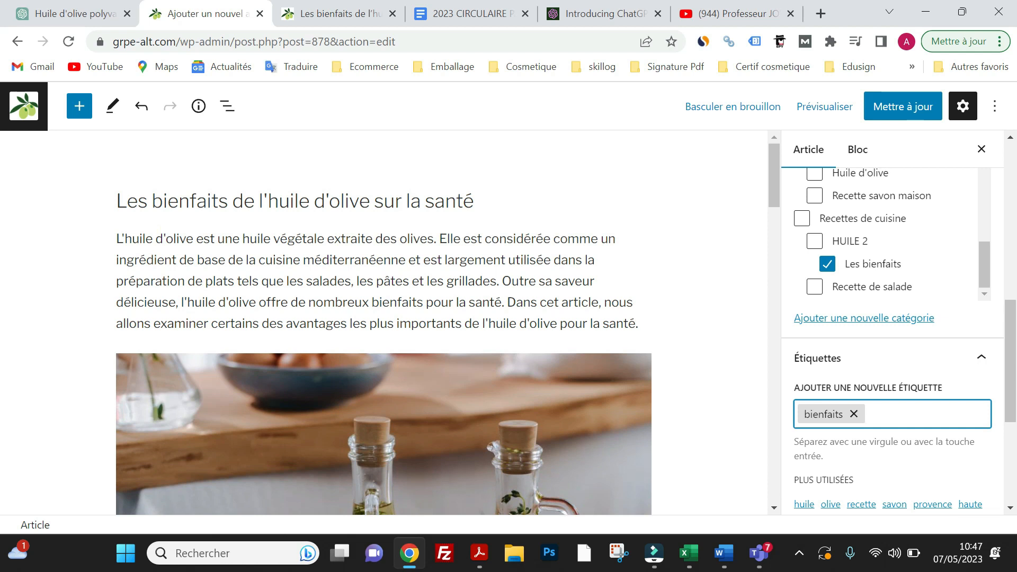
{"action": "type", "text": "huile"}
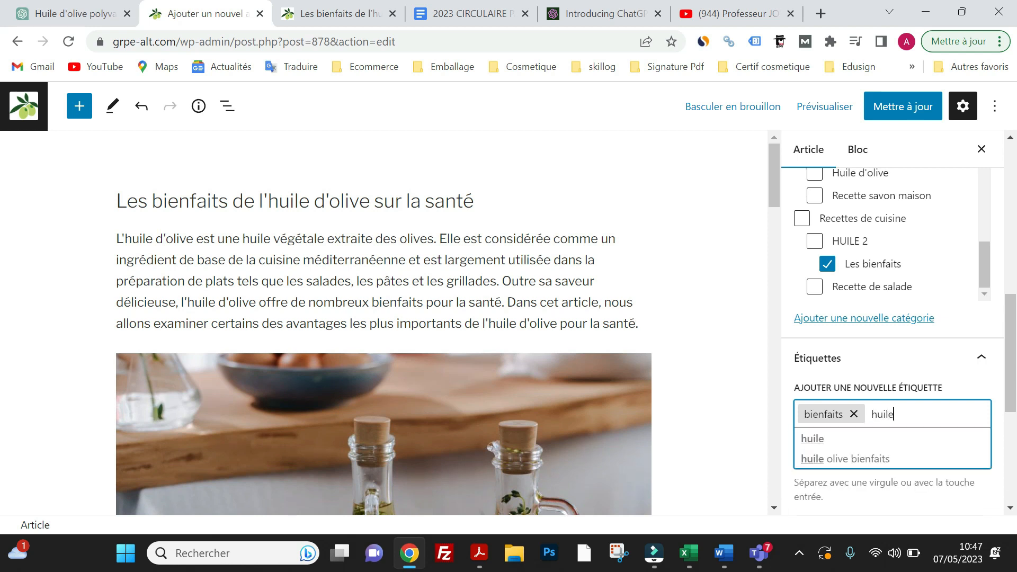
{"action": "key", "text": "Return"}
{"action": "type", "text": "olive"}
{"action": "key", "text": "Return"}
{"action": "type", "text": "sante"}
{"action": "key", "text": "Return"}
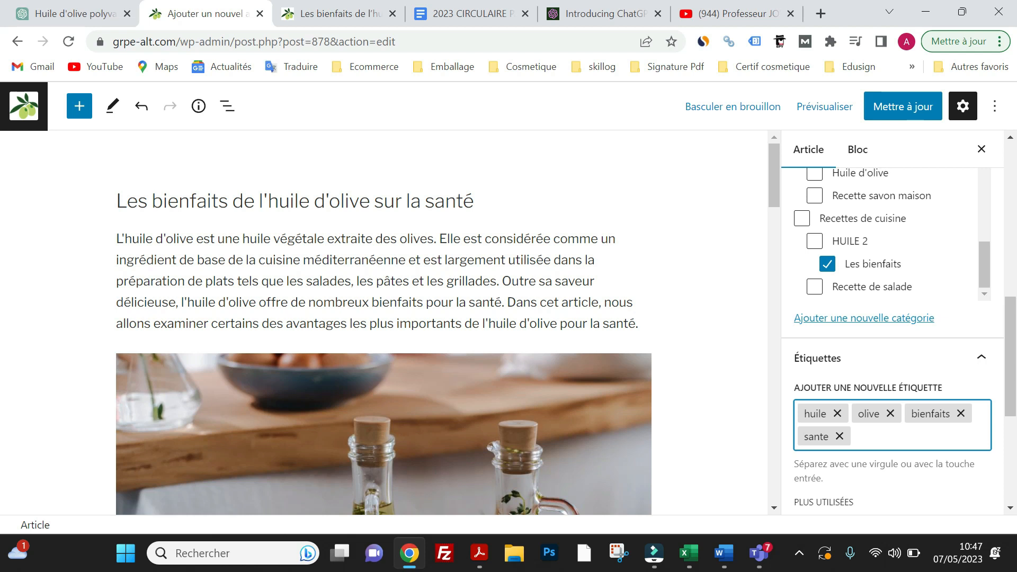
{"action": "left_click", "coordinate": [885, 113]}
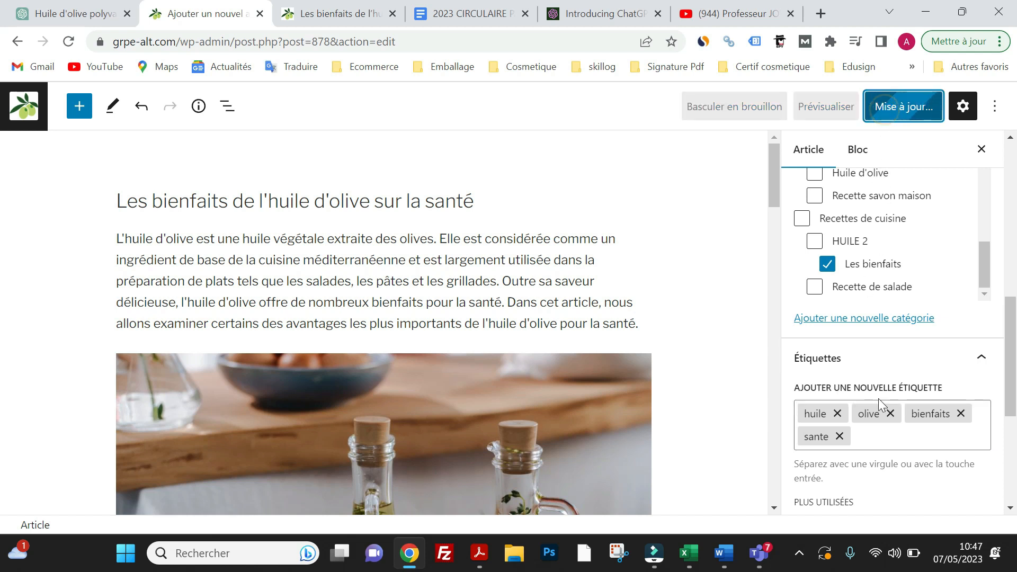
Set the 1799 × 1200 library photo of oil carafes with lemon and tomatoes as the featured image and update the post
{"action": "scroll", "coordinate": [840, 350], "scroll_direction": "down", "scroll_amount": 3}
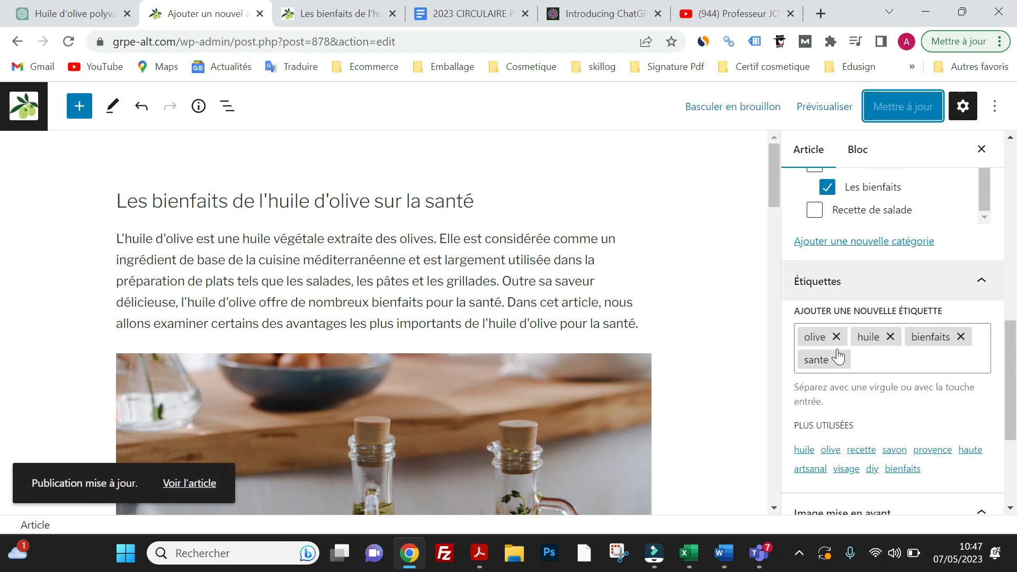
{"action": "scroll", "coordinate": [837, 356], "scroll_direction": "down", "scroll_amount": 2}
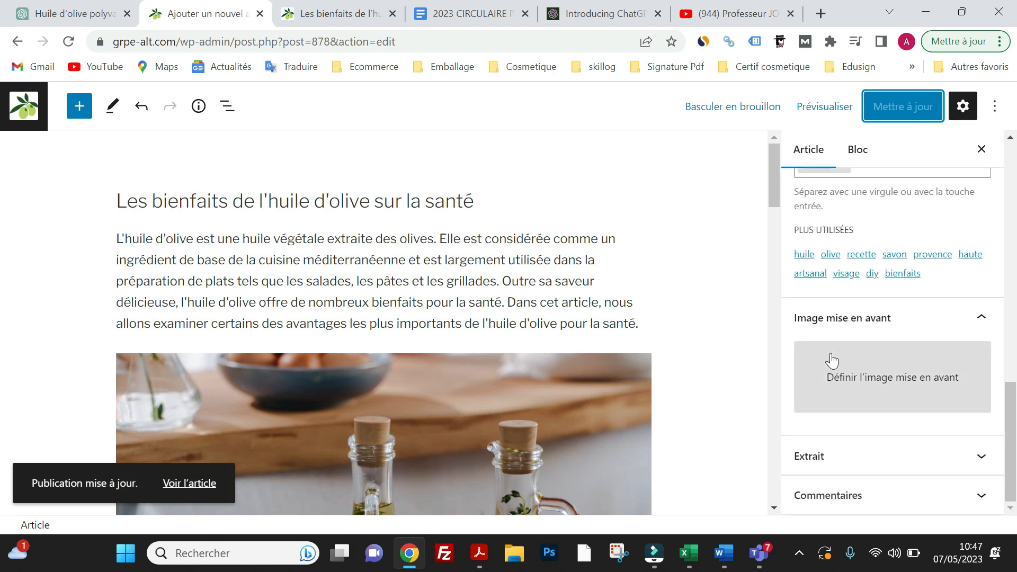
{"action": "left_click", "coordinate": [858, 377]}
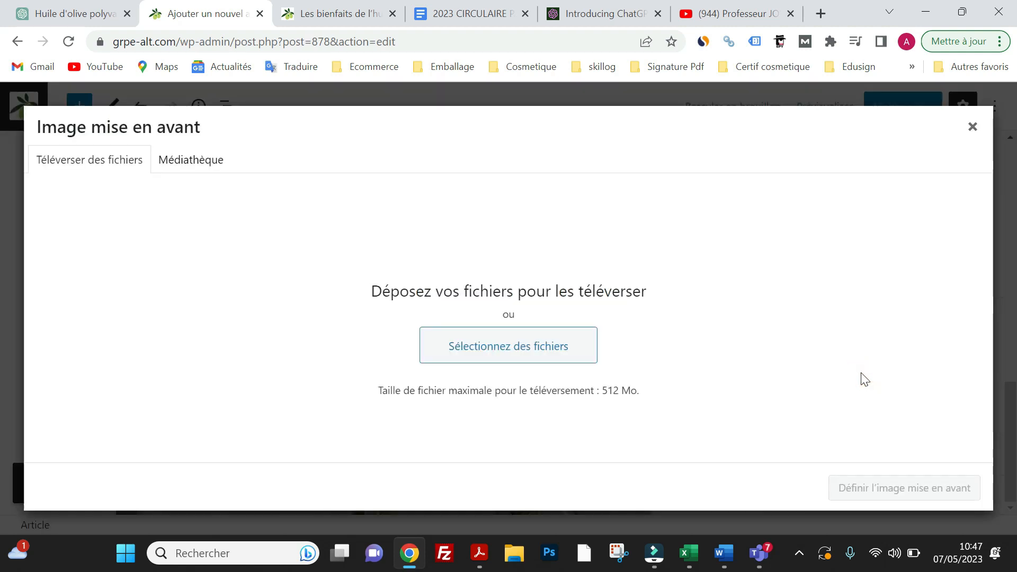
{"action": "left_click", "coordinate": [188, 168]}
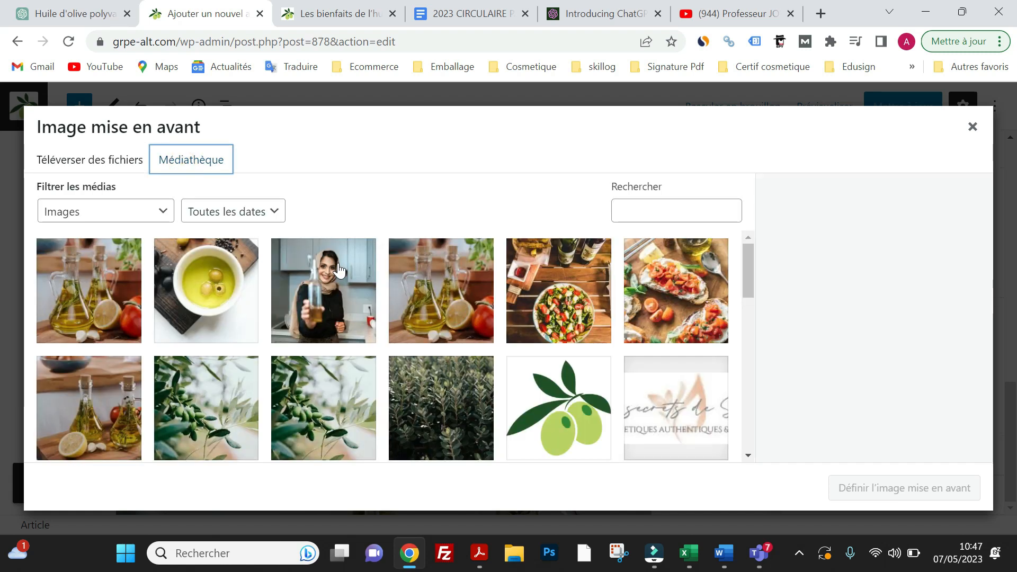
{"action": "left_click", "coordinate": [78, 333]}
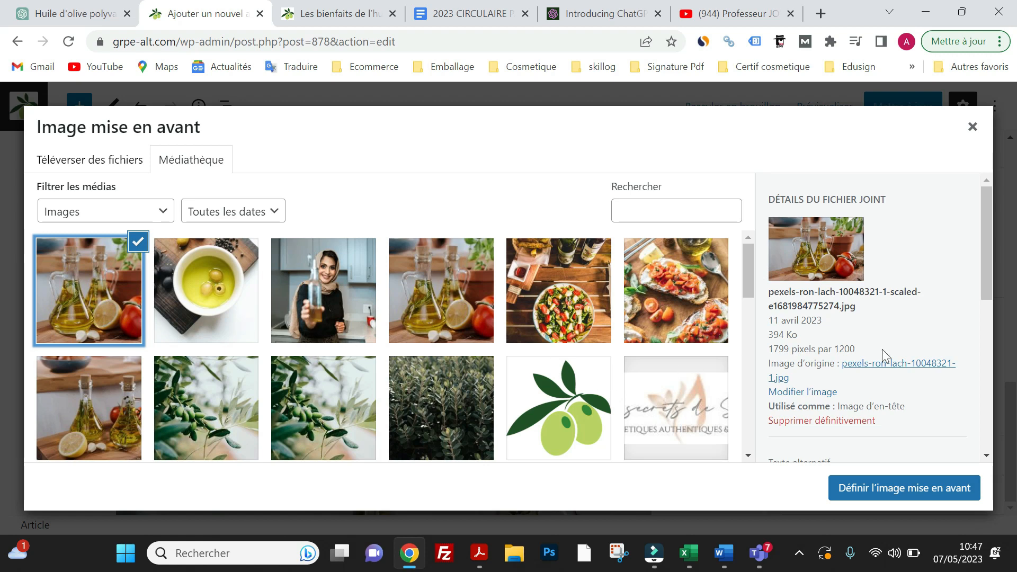
{"action": "left_click", "coordinate": [563, 337]}
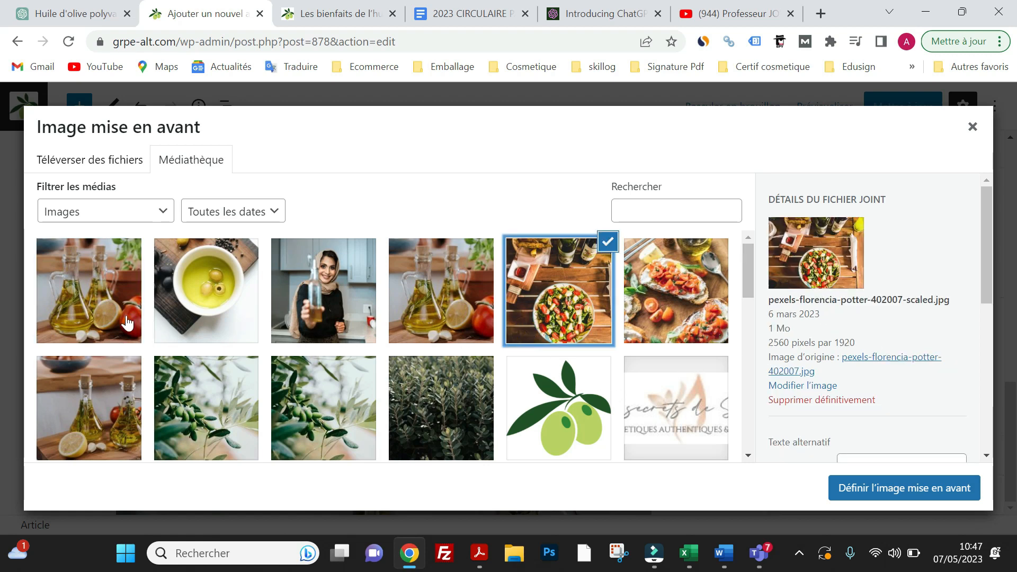
{"action": "left_click", "coordinate": [75, 322]}
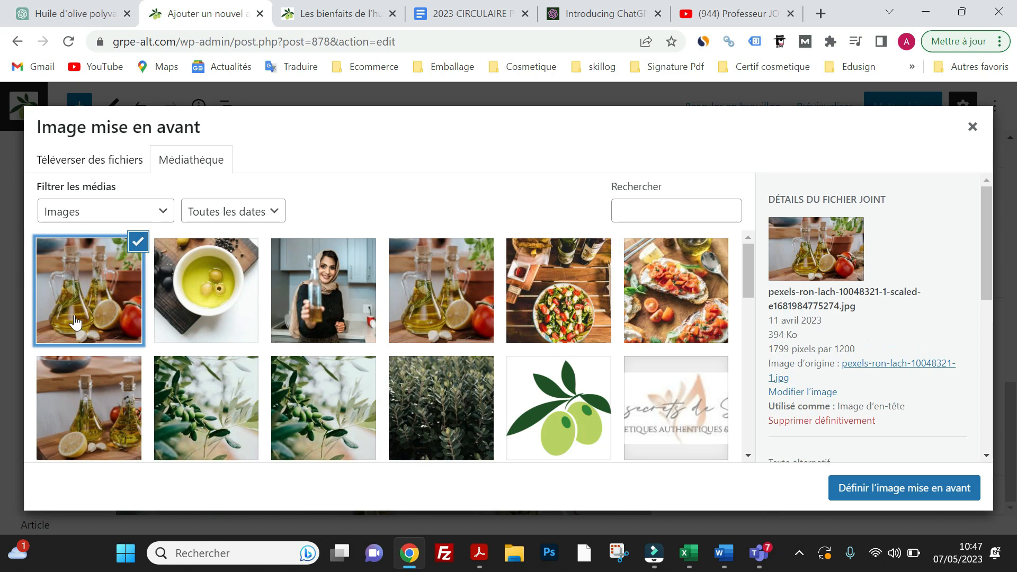
{"action": "left_click", "coordinate": [897, 486]}
{"action": "scroll", "coordinate": [858, 424], "scroll_direction": "down", "scroll_amount": 2}
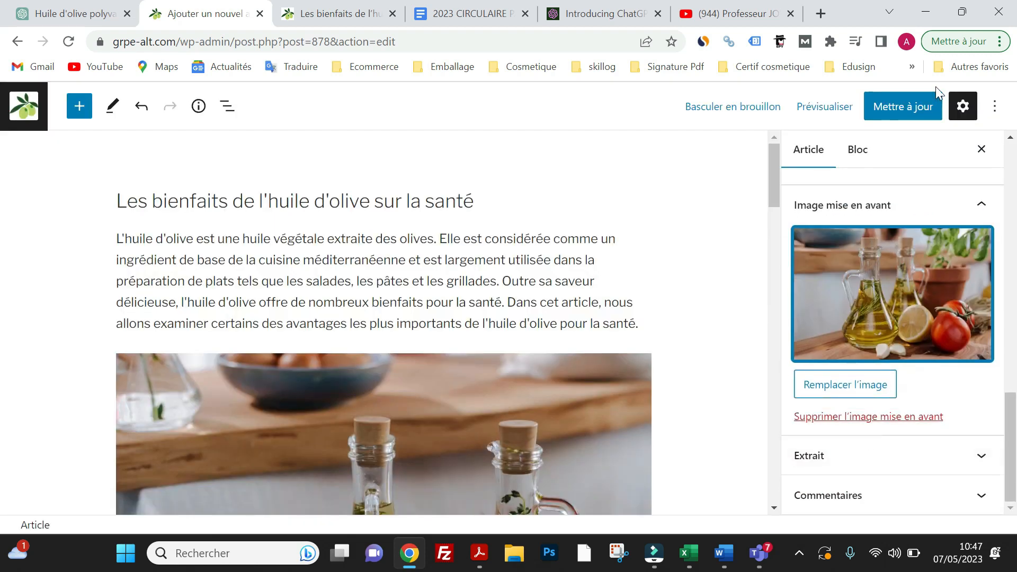
{"action": "left_click", "coordinate": [899, 106]}
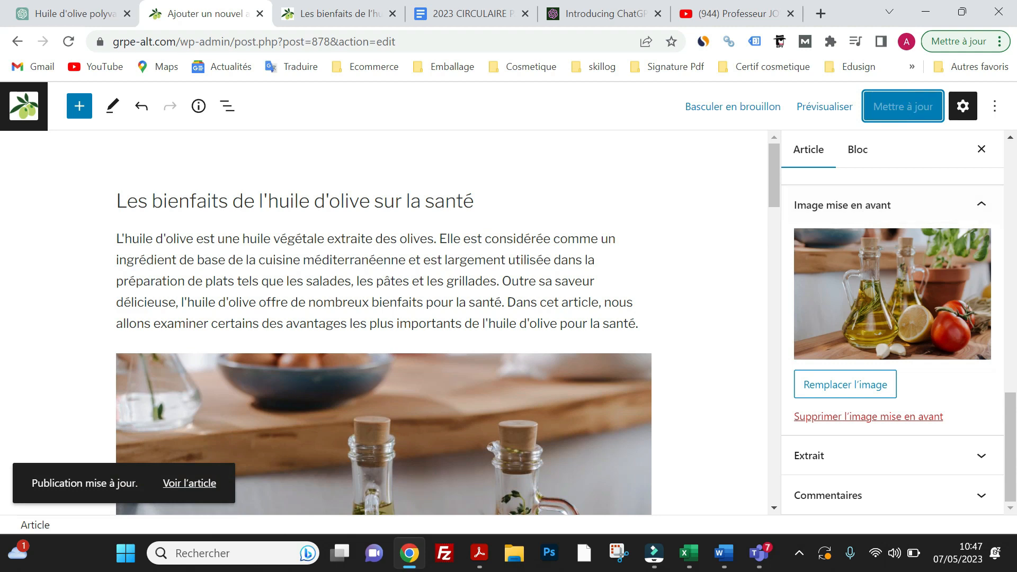
Resize the article's first image, the two oil bottles on a wooden table, to 800 × 533 pixels in the media library's image editor
{"action": "scroll", "coordinate": [359, 319], "scroll_direction": "down", "scroll_amount": 1}
{"action": "scroll", "coordinate": [358, 316], "scroll_direction": "down", "scroll_amount": 3}
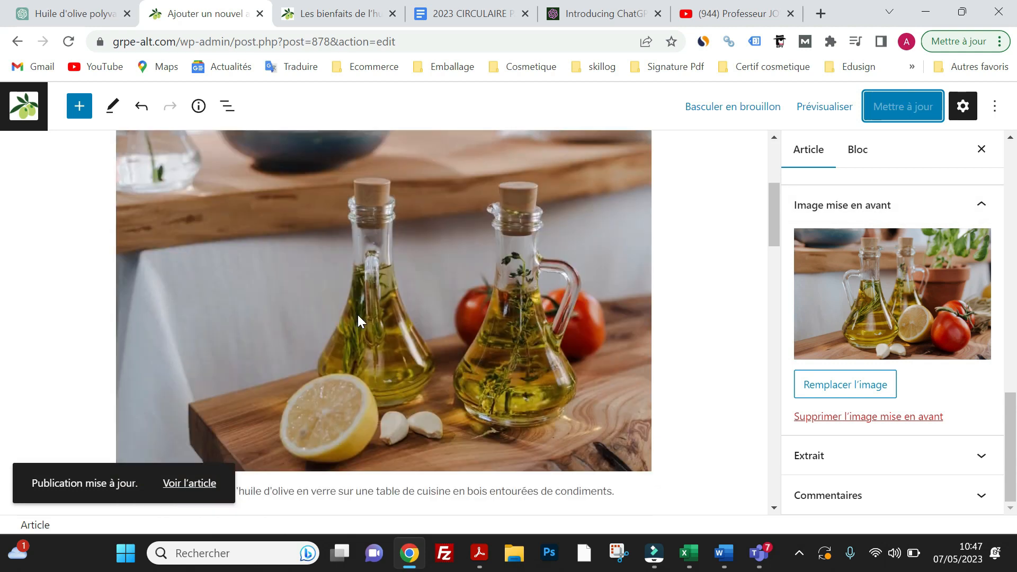
{"action": "left_click", "coordinate": [358, 313]}
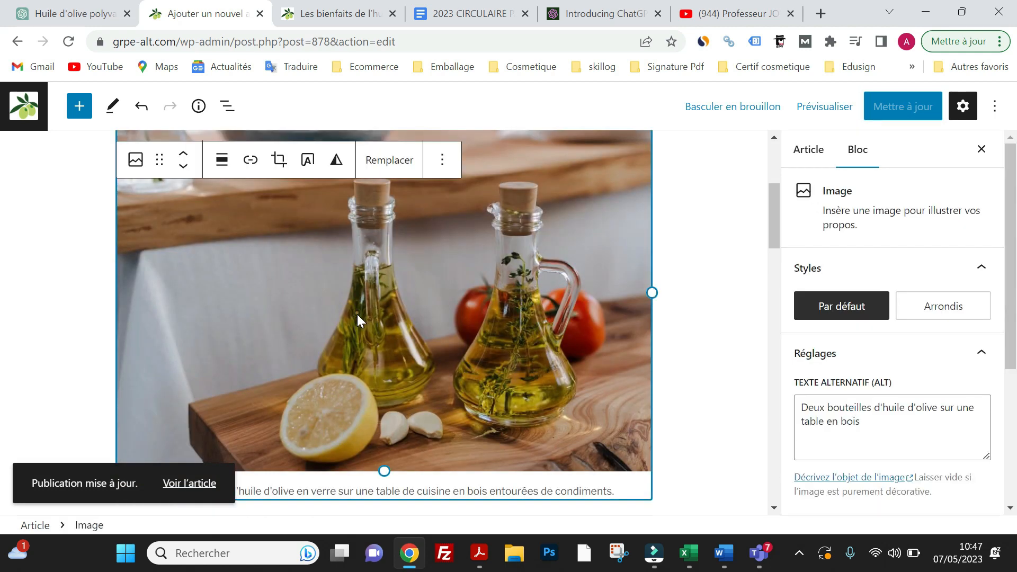
{"action": "left_click", "coordinate": [380, 177]}
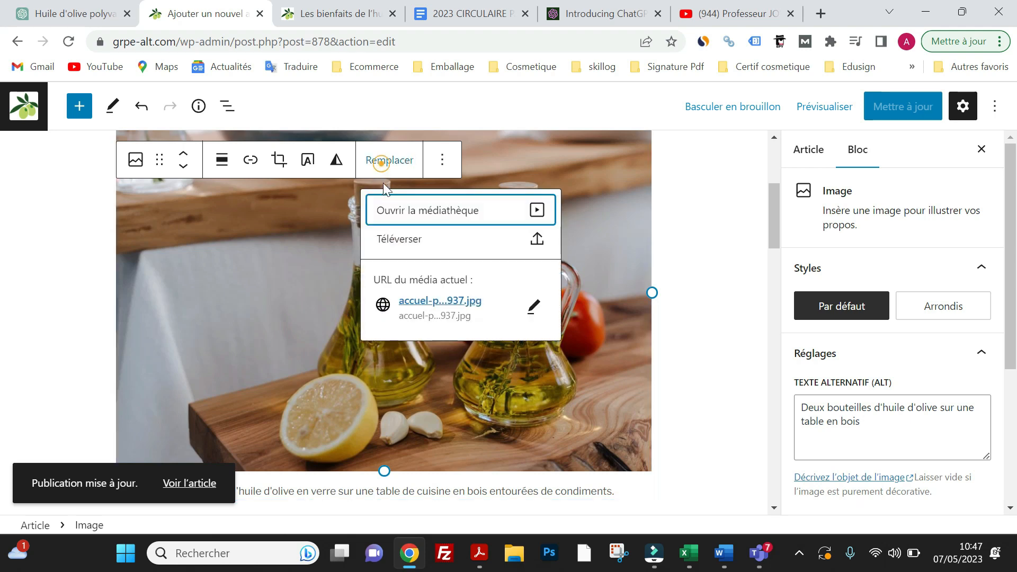
{"action": "left_click", "coordinate": [442, 218]}
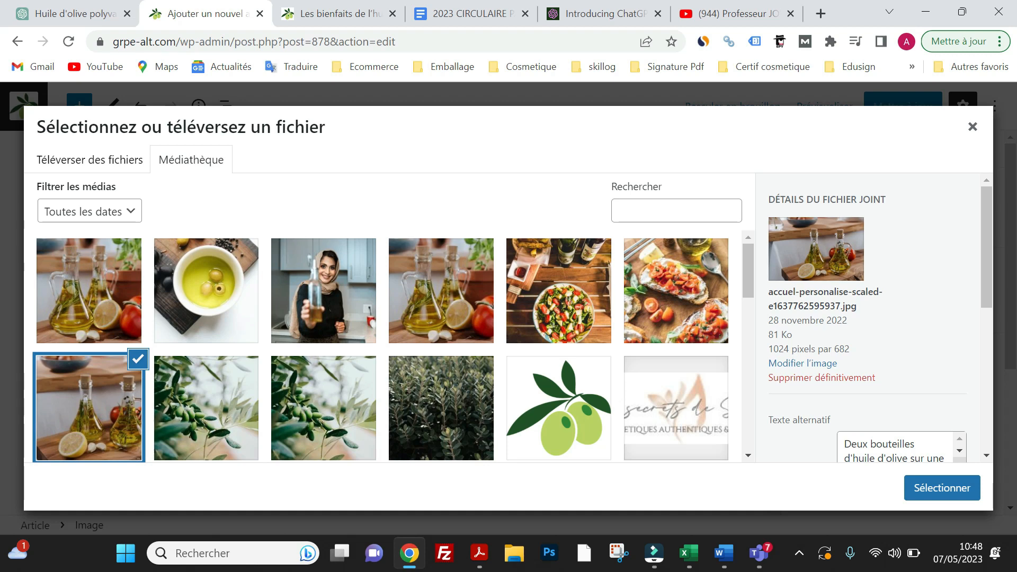
{"action": "left_click", "coordinate": [799, 363]}
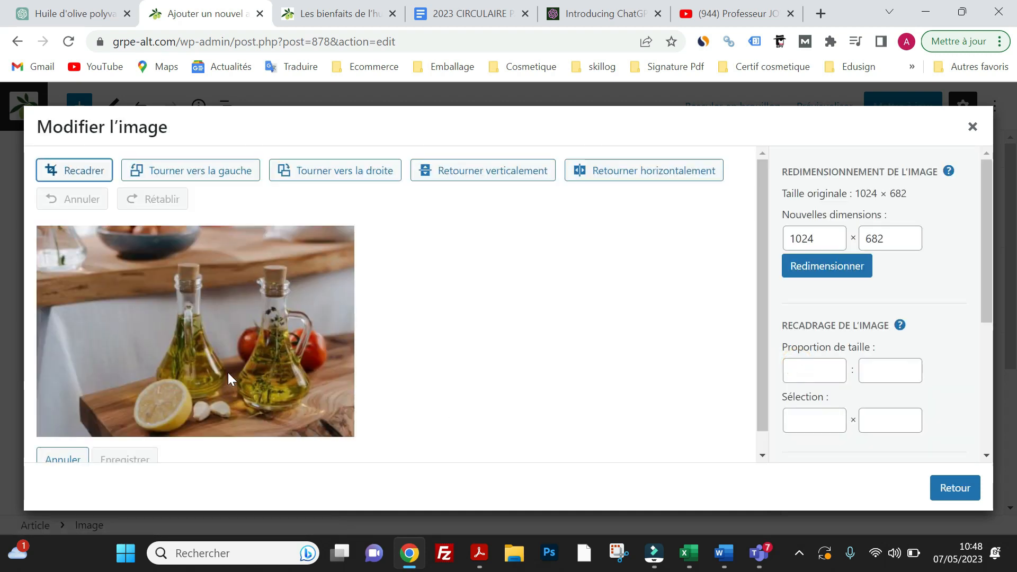
{"action": "left_click_drag", "start_coordinate": [828, 238], "coordinate": [779, 240]}
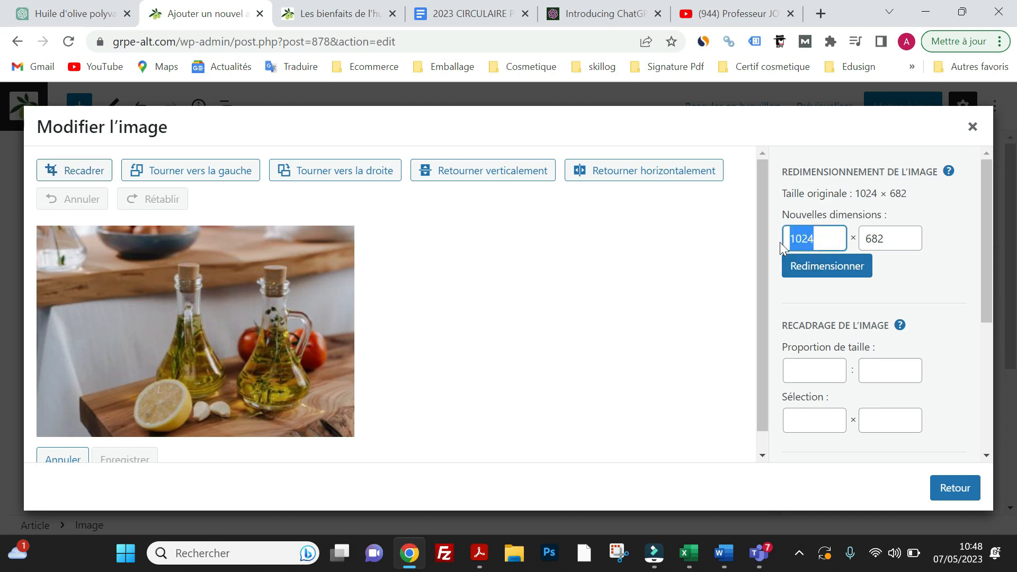
{"action": "key", "text": "BackSpace"}
{"action": "type", "text": "800"}
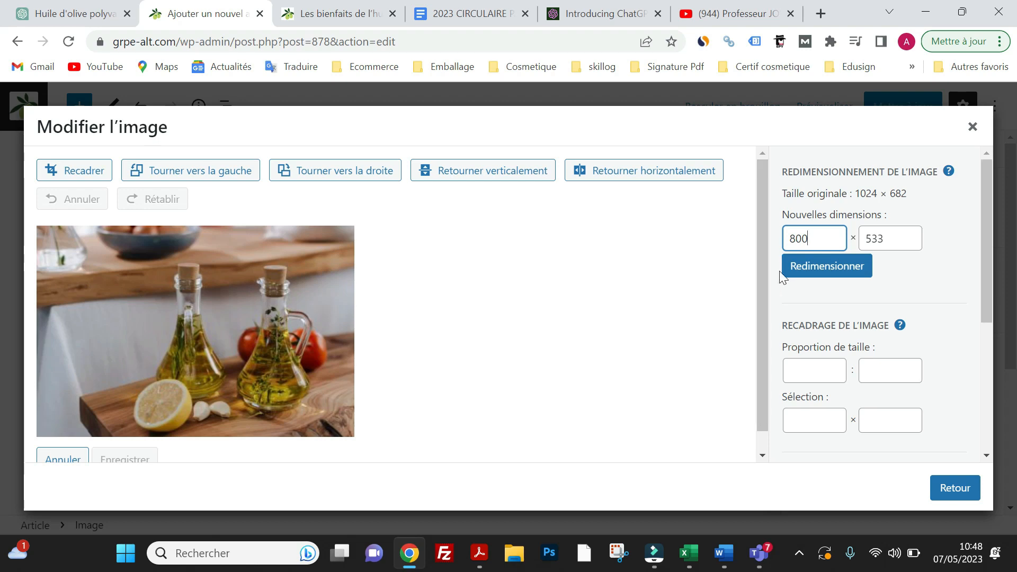
{"action": "left_click", "coordinate": [790, 272]}
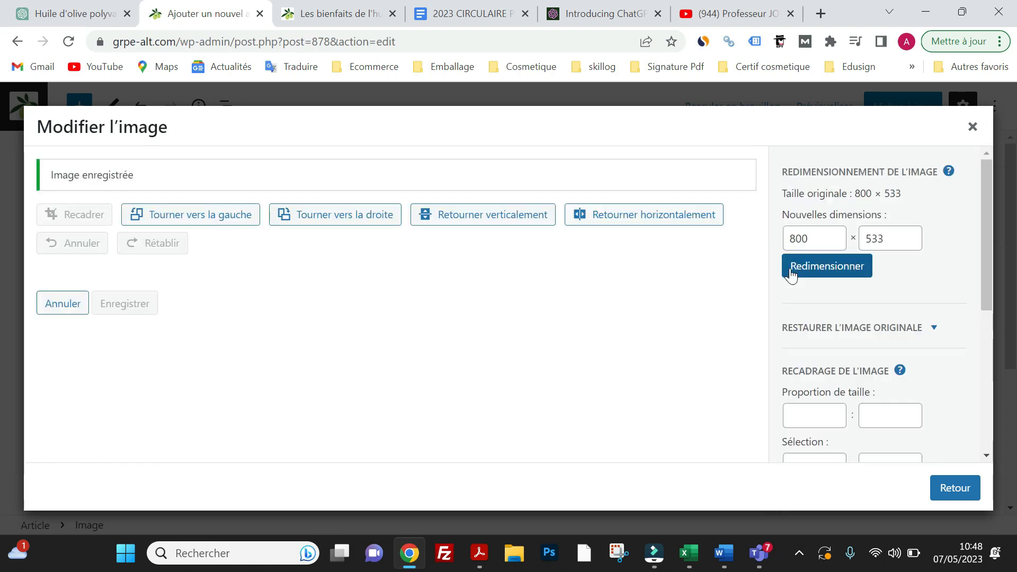
{"action": "left_click", "coordinate": [791, 271]}
Leave the image editor and select the resized two-bottle image for the article's image block
{"action": "scroll", "coordinate": [902, 357], "scroll_direction": "down", "scroll_amount": 2}
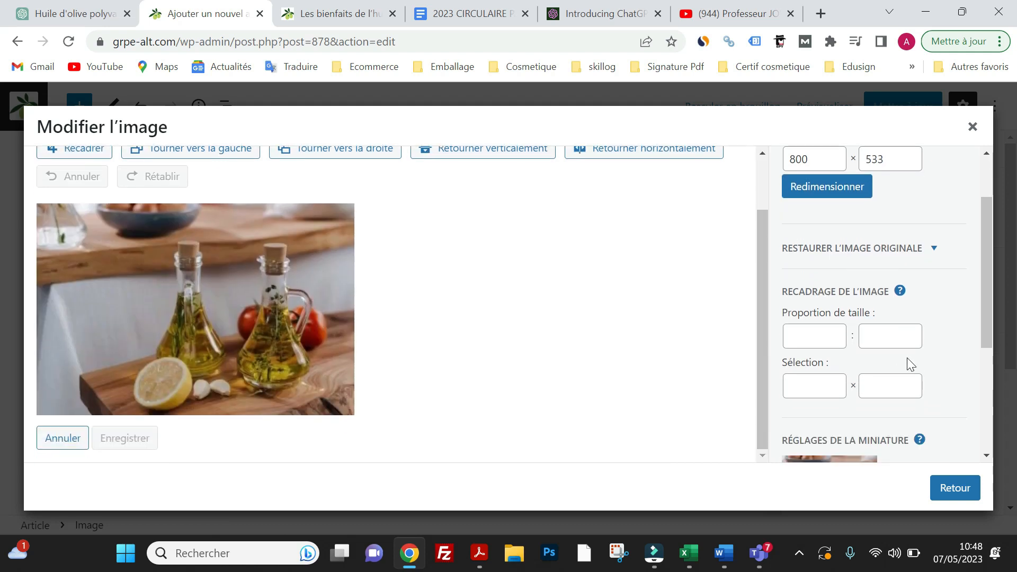
{"action": "scroll", "coordinate": [901, 357], "scroll_direction": "down", "scroll_amount": 4}
{"action": "left_click", "coordinate": [955, 488]}
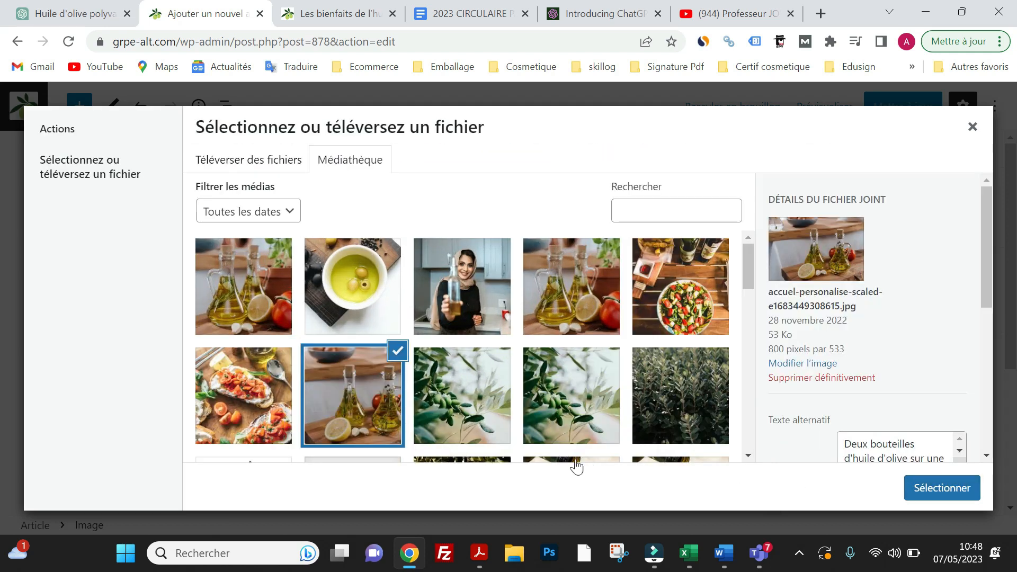
{"action": "left_click", "coordinate": [922, 488]}
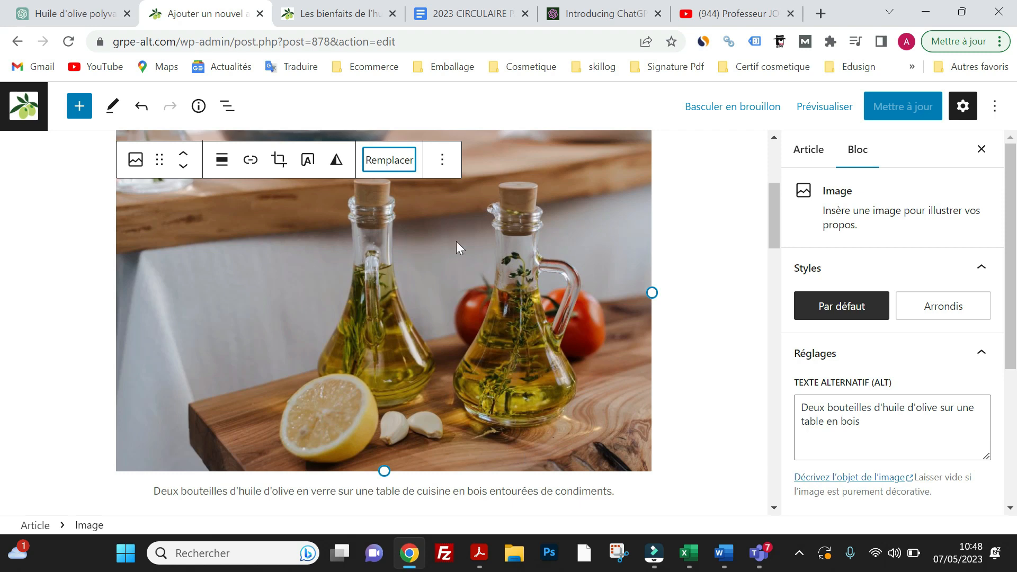
Open the media library for replacing the article's featured image and select the photo of the salad bowl on a wooden table
{"action": "scroll", "coordinate": [360, 301], "scroll_direction": "down", "scroll_amount": 3}
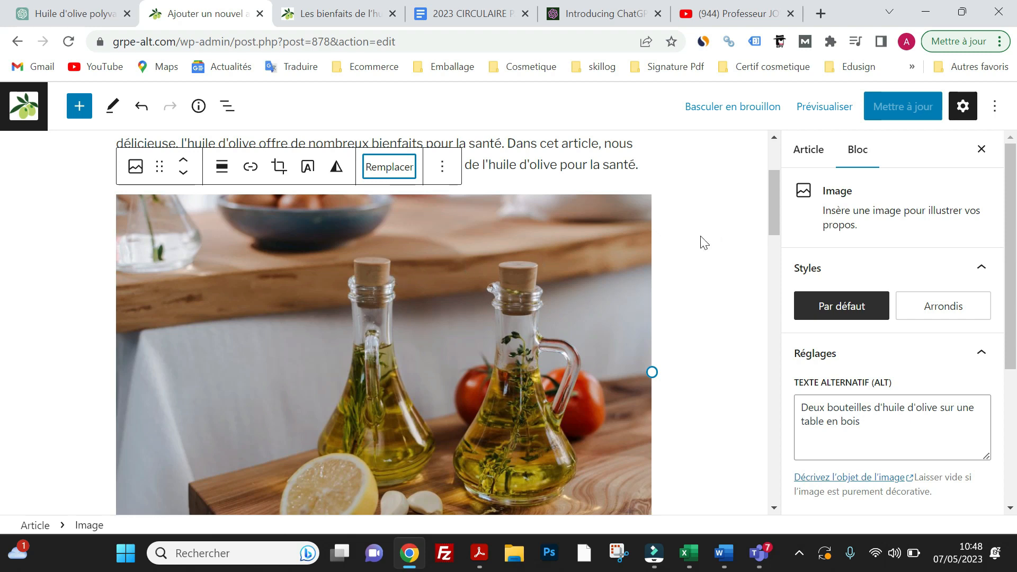
{"action": "scroll", "coordinate": [496, 247], "scroll_direction": "up", "scroll_amount": 3}
{"action": "left_click", "coordinate": [803, 156]}
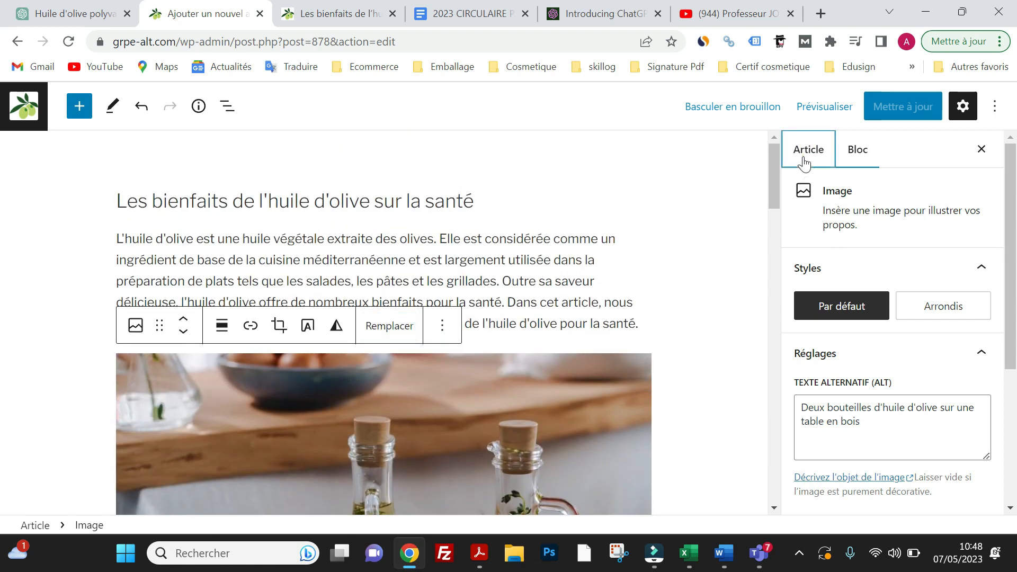
{"action": "scroll", "coordinate": [846, 298], "scroll_direction": "down", "scroll_amount": 12}
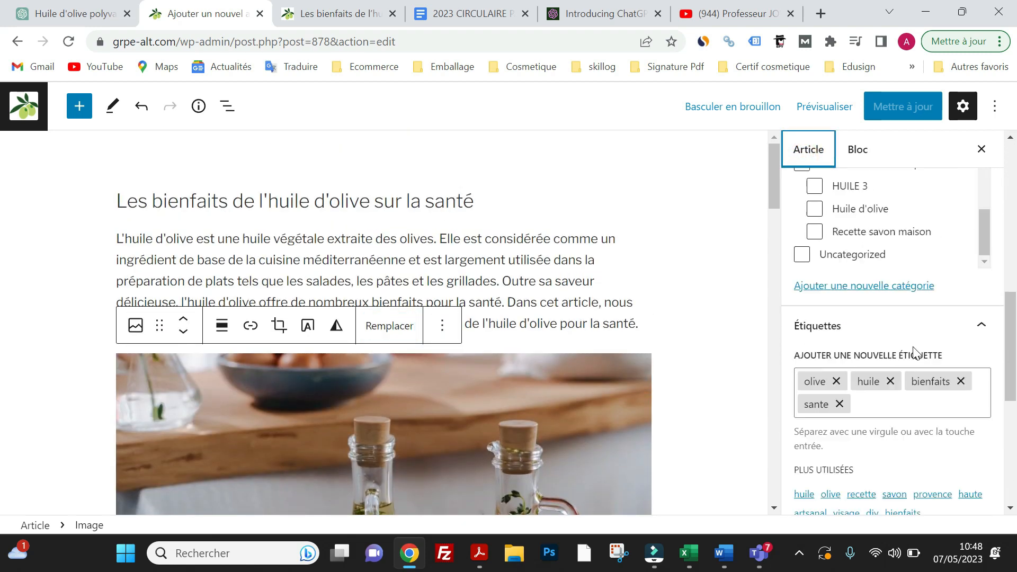
{"action": "scroll", "coordinate": [908, 336], "scroll_direction": "down", "scroll_amount": 3}
{"action": "left_click", "coordinate": [894, 327]}
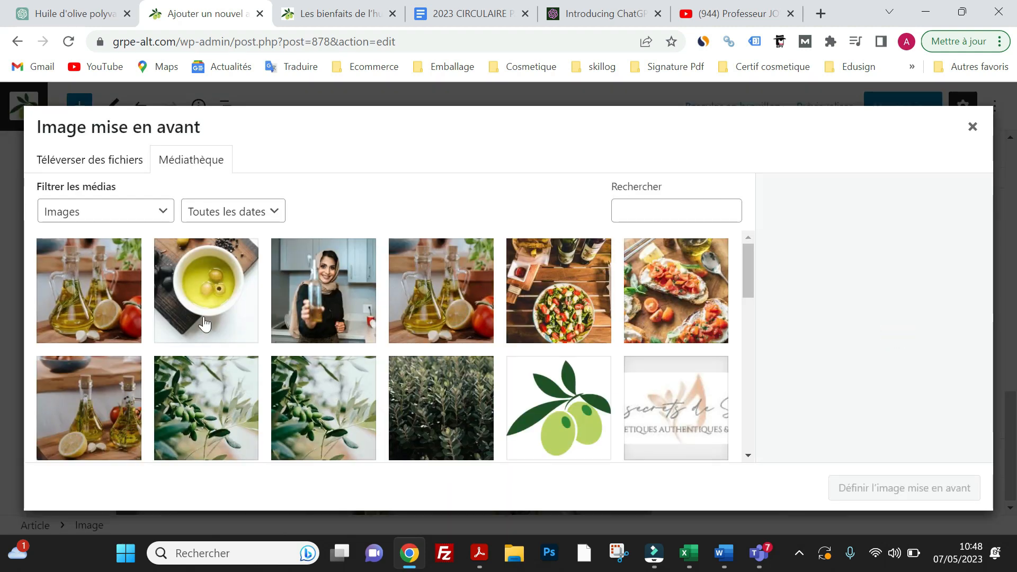
{"action": "left_click", "coordinate": [216, 322]}
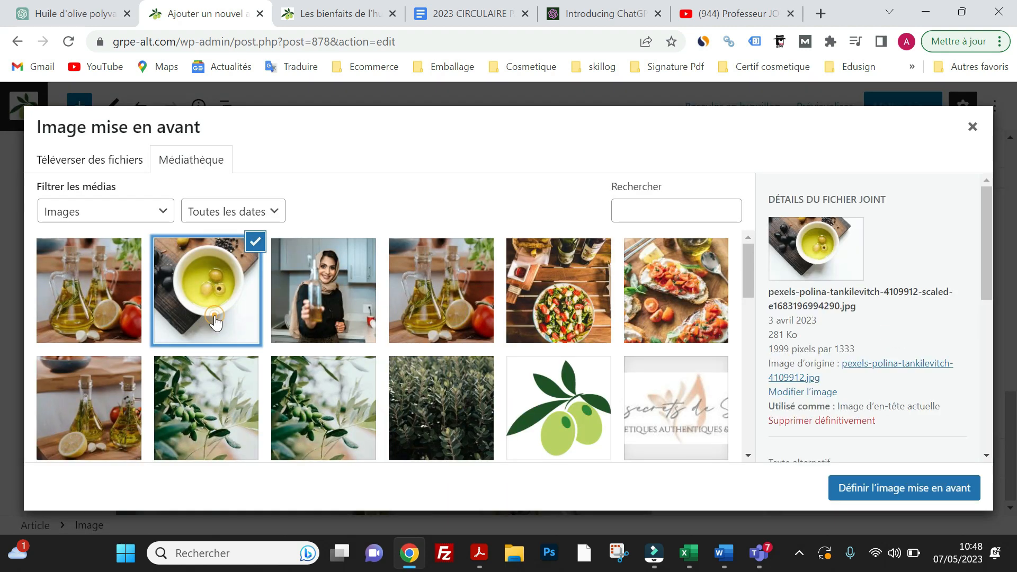
{"action": "left_click", "coordinate": [305, 317]}
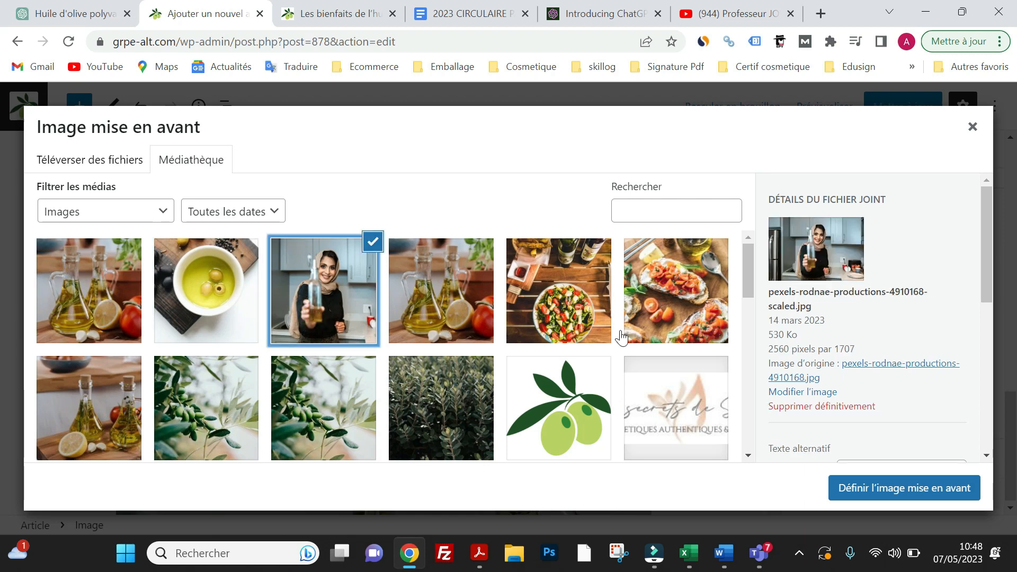
{"action": "left_click", "coordinate": [400, 325]}
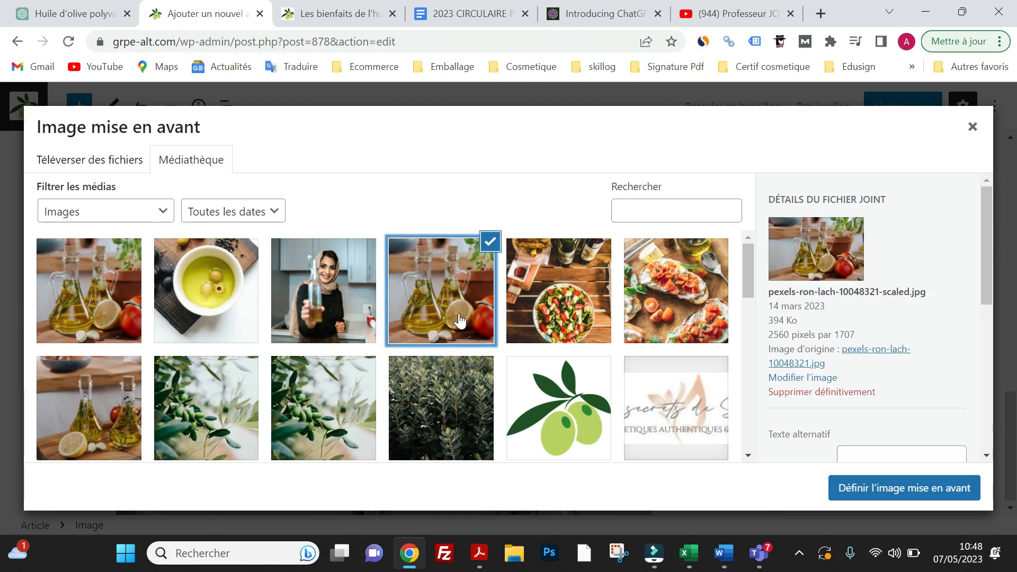
{"action": "left_click", "coordinate": [571, 328]}
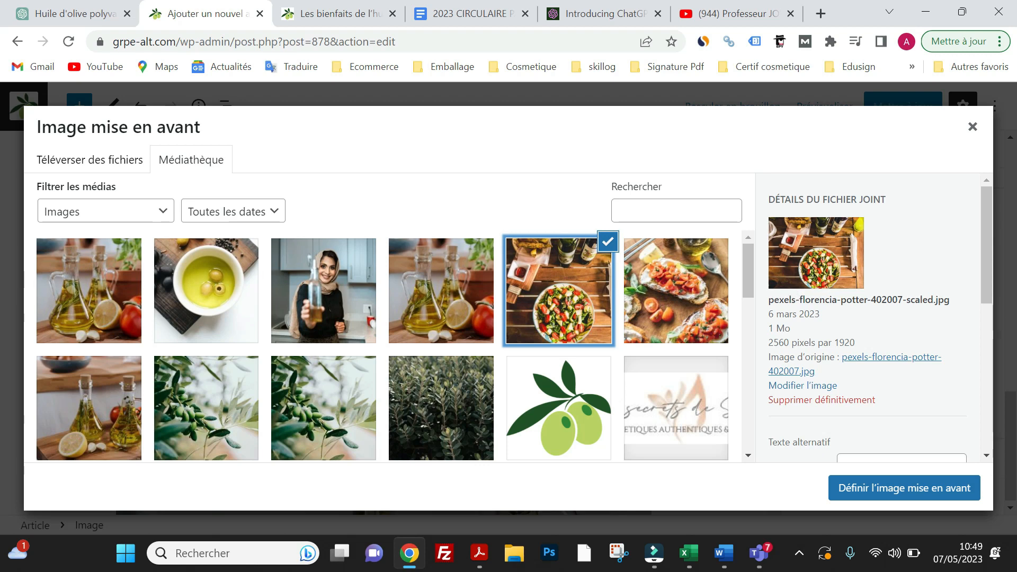
Resize the salad bowl photo to 2000 × 1500 pixels in the image editor and return to the media library
{"action": "left_click", "coordinate": [802, 385]}
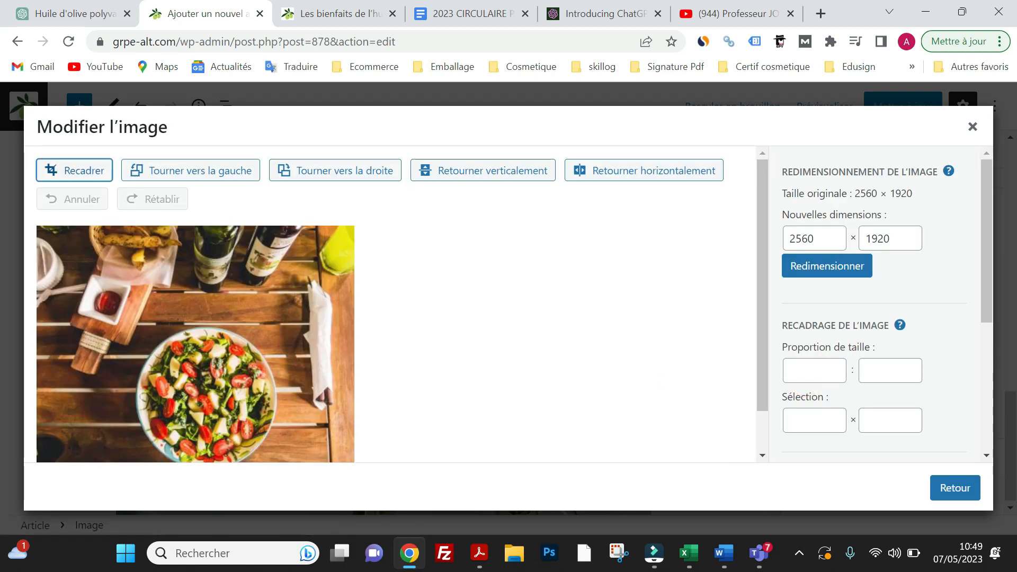
{"action": "double_click", "coordinate": [801, 238]}
{"action": "type", "text": "200"}
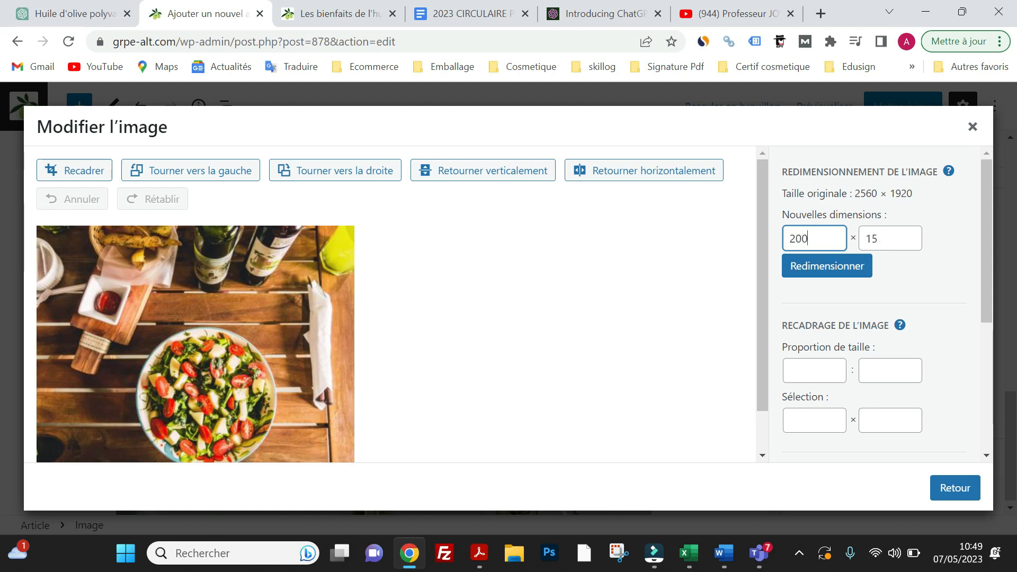
{"action": "type", "text": "0"}
{"action": "left_click", "coordinate": [813, 266]}
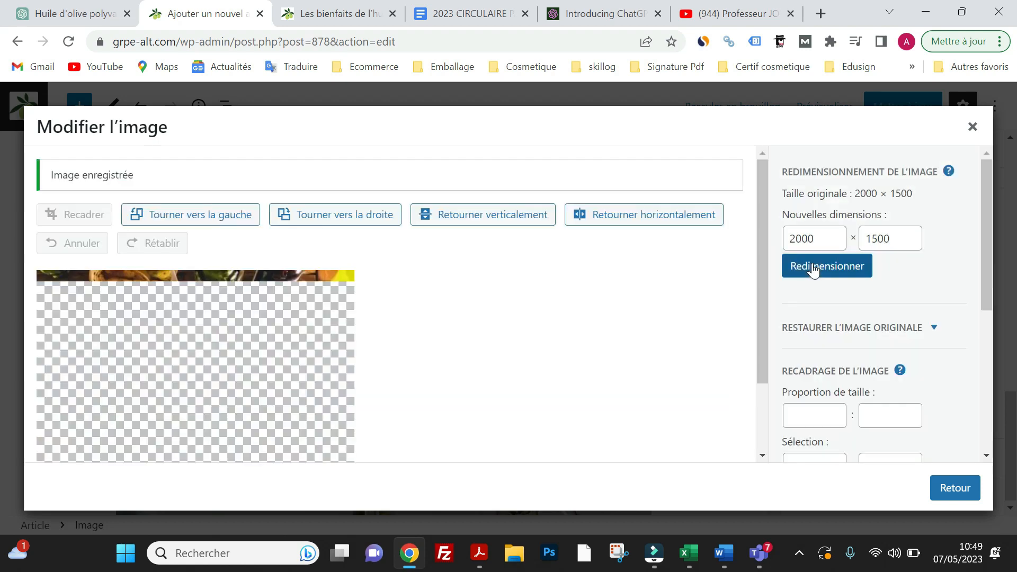
{"action": "scroll", "coordinate": [868, 313], "scroll_direction": "down", "scroll_amount": 2}
{"action": "scroll", "coordinate": [869, 325], "scroll_direction": "down", "scroll_amount": 3}
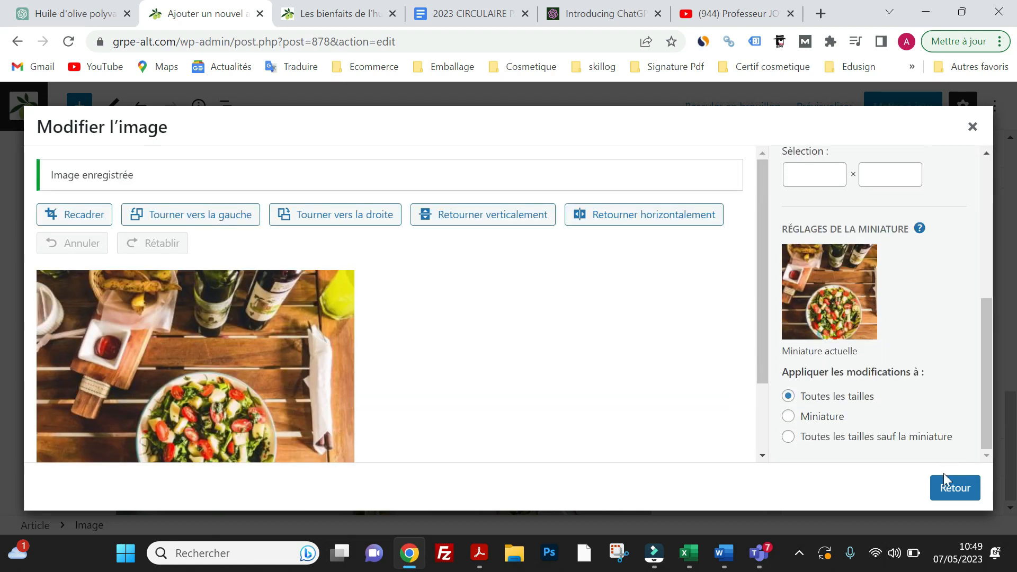
{"action": "left_click", "coordinate": [945, 486]}
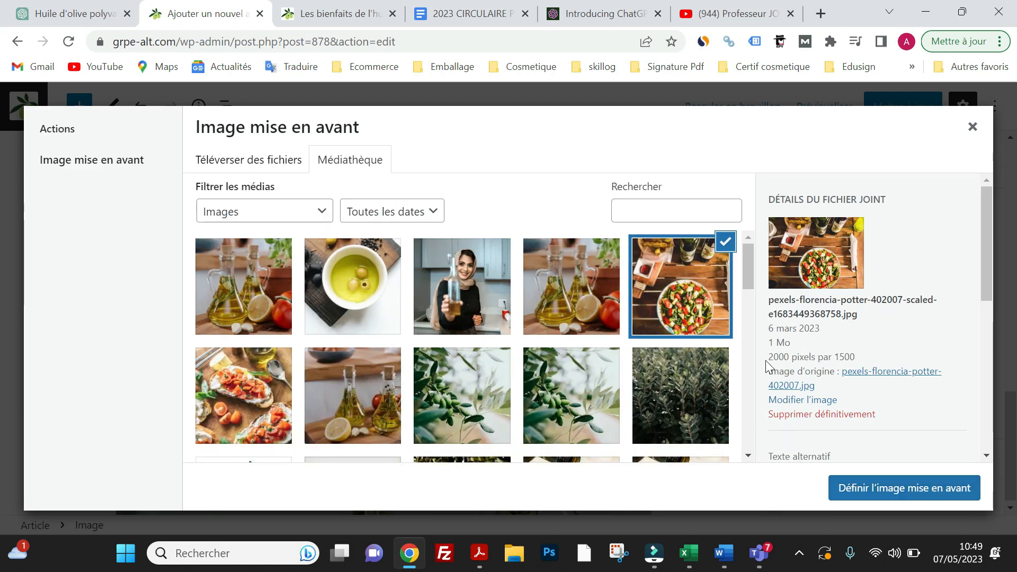
Set the resized salad bowl photo as the article's featured image and update the post
{"action": "left_click_drag", "start_coordinate": [778, 357], "coordinate": [836, 373]}
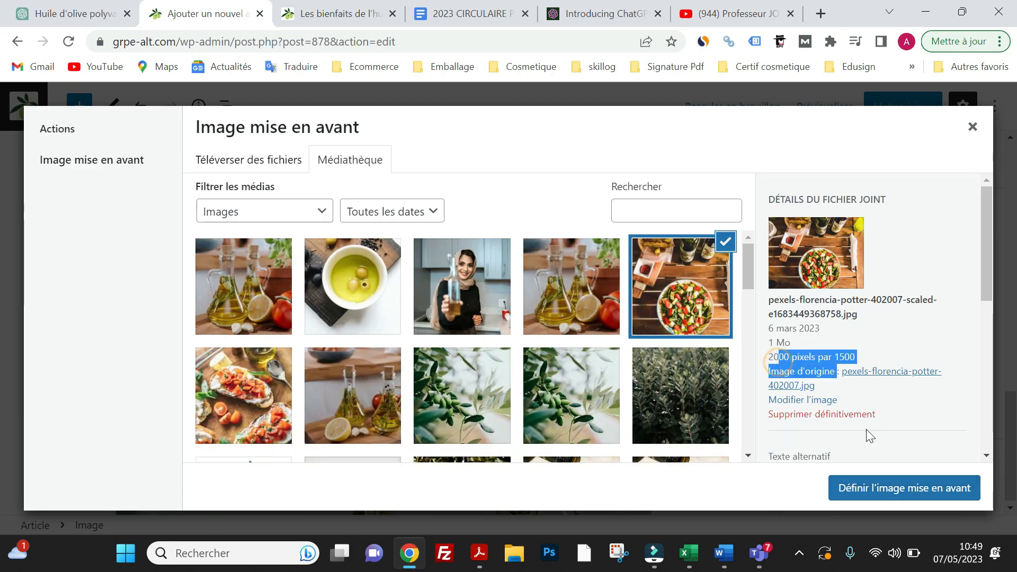
{"action": "left_click", "coordinate": [883, 491]}
{"action": "left_click", "coordinate": [895, 106]}
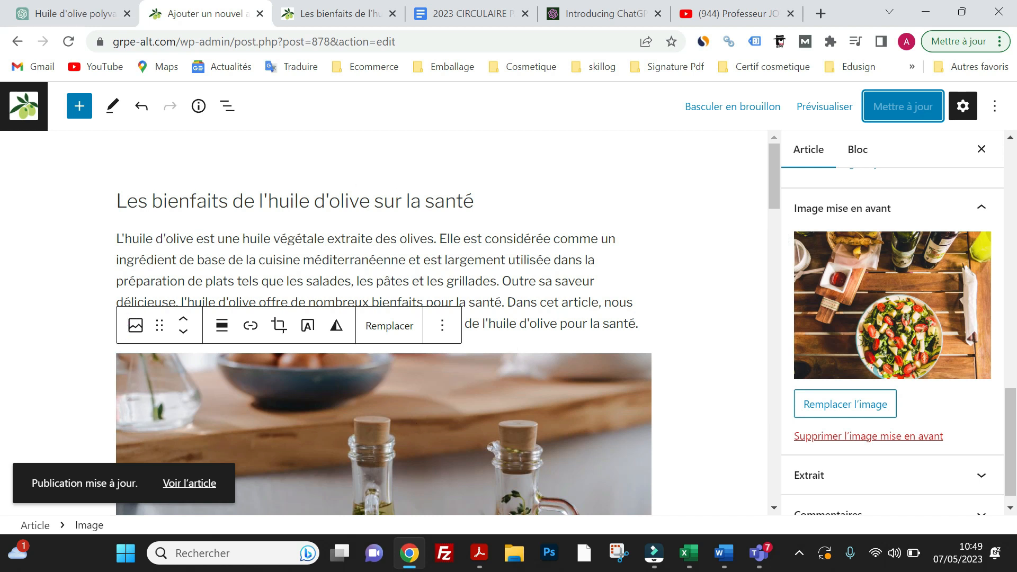
Reload the article's preview page and examine how the featured image and the first content image display with the text
{"action": "left_click", "coordinate": [339, 16]}
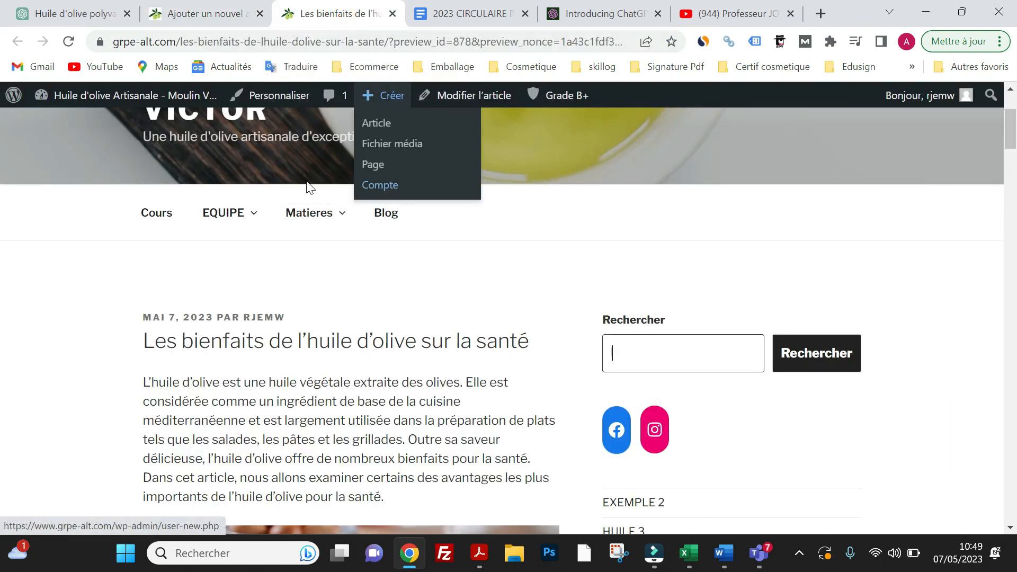
{"action": "left_click", "coordinate": [69, 41]}
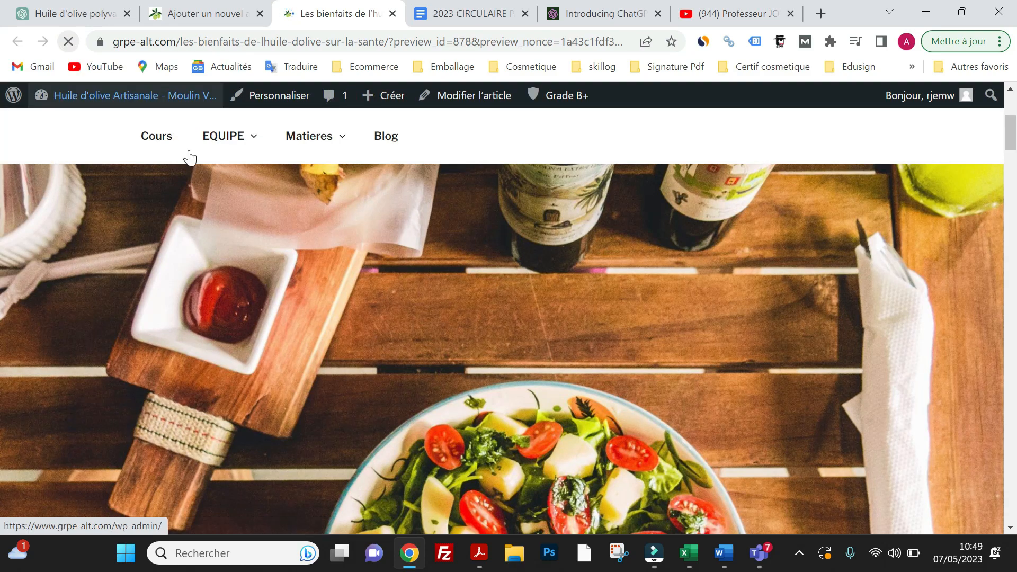
{"action": "scroll", "coordinate": [351, 249], "scroll_direction": "down", "scroll_amount": 10}
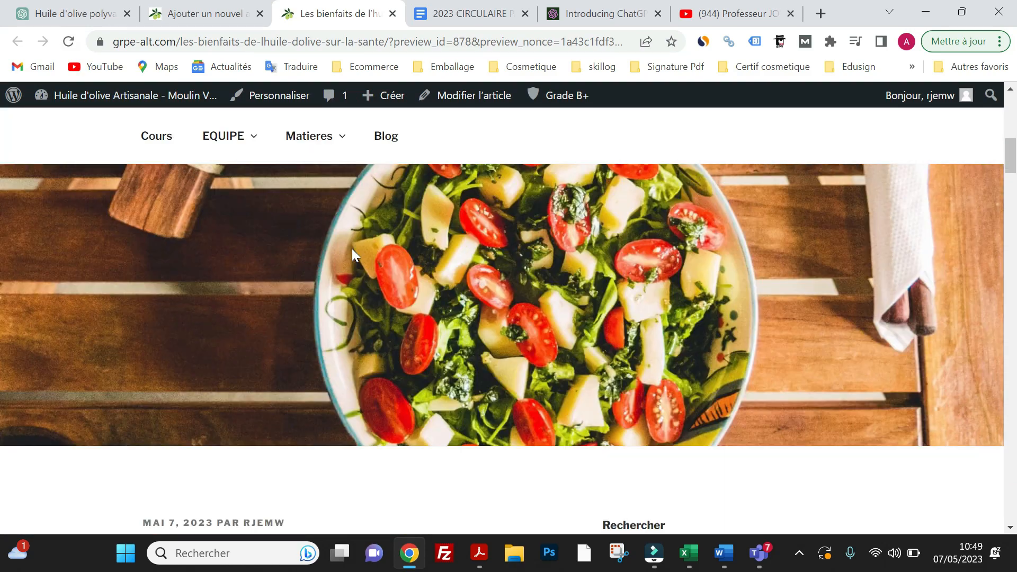
{"action": "scroll", "coordinate": [351, 249], "scroll_direction": "down", "scroll_amount": 1}
{"action": "scroll", "coordinate": [352, 249], "scroll_direction": "up", "scroll_amount": 10}
{"action": "scroll", "coordinate": [352, 249], "scroll_direction": "down", "scroll_amount": 5}
{"action": "scroll", "coordinate": [352, 250], "scroll_direction": "down", "scroll_amount": 15}
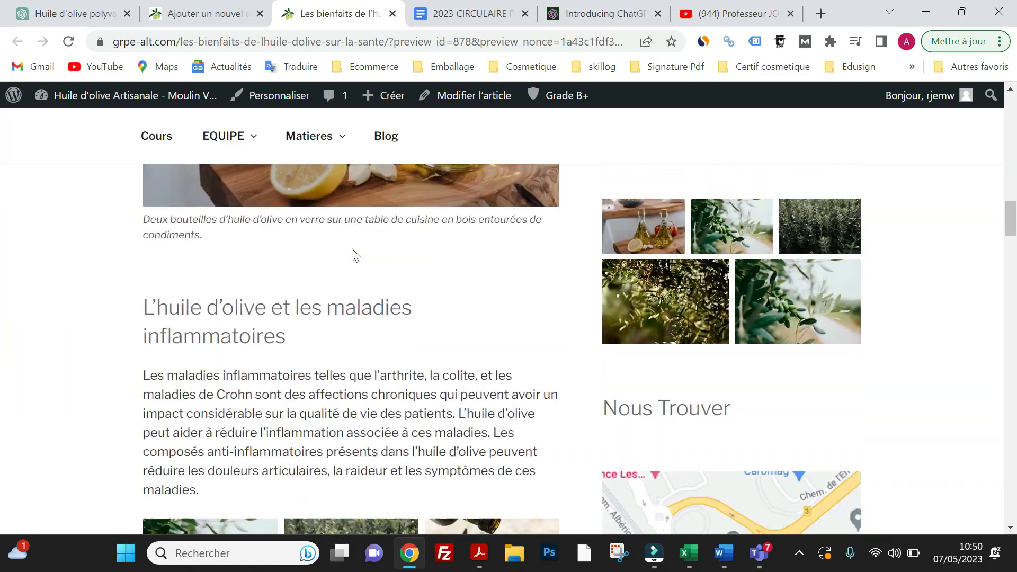
{"action": "scroll", "coordinate": [352, 251], "scroll_direction": "up", "scroll_amount": 15}
{"action": "scroll", "coordinate": [340, 255], "scroll_direction": "down", "scroll_amount": 3}
{"action": "scroll", "coordinate": [345, 249], "scroll_direction": "down", "scroll_amount": 10}
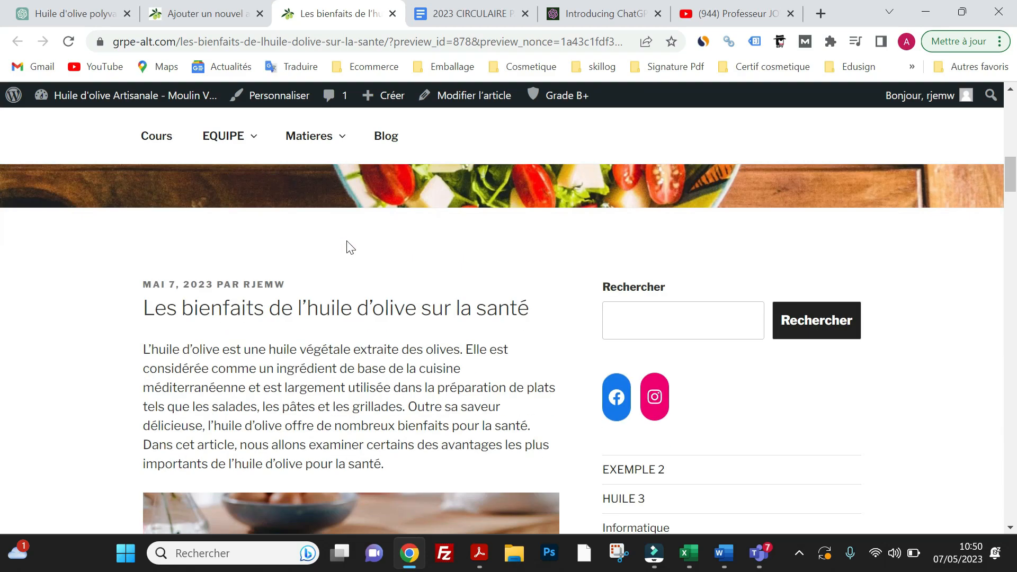
{"action": "scroll", "coordinate": [347, 276], "scroll_direction": "up", "scroll_amount": 6}
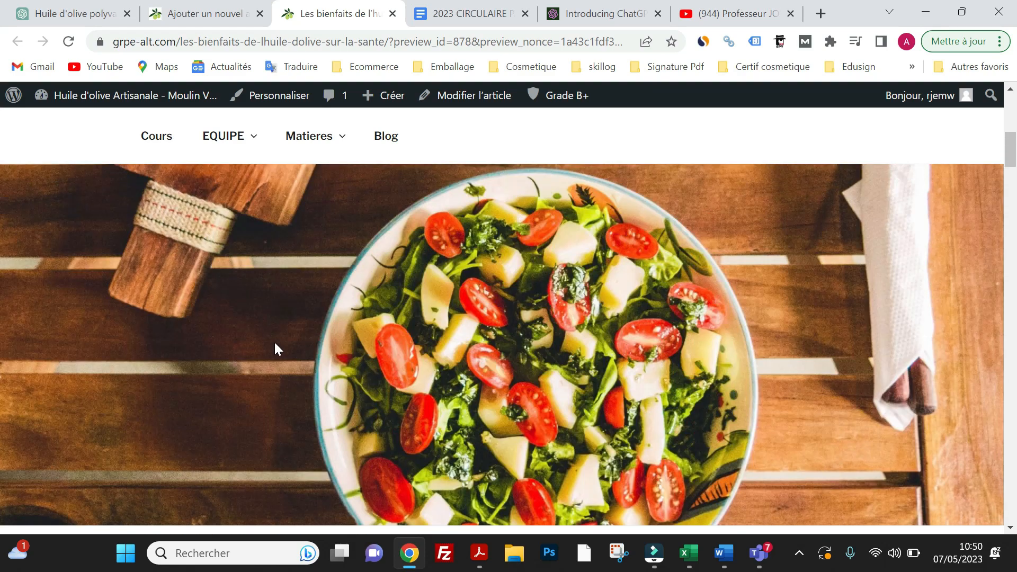
{"action": "scroll", "coordinate": [460, 369], "scroll_direction": "down", "scroll_amount": 6}
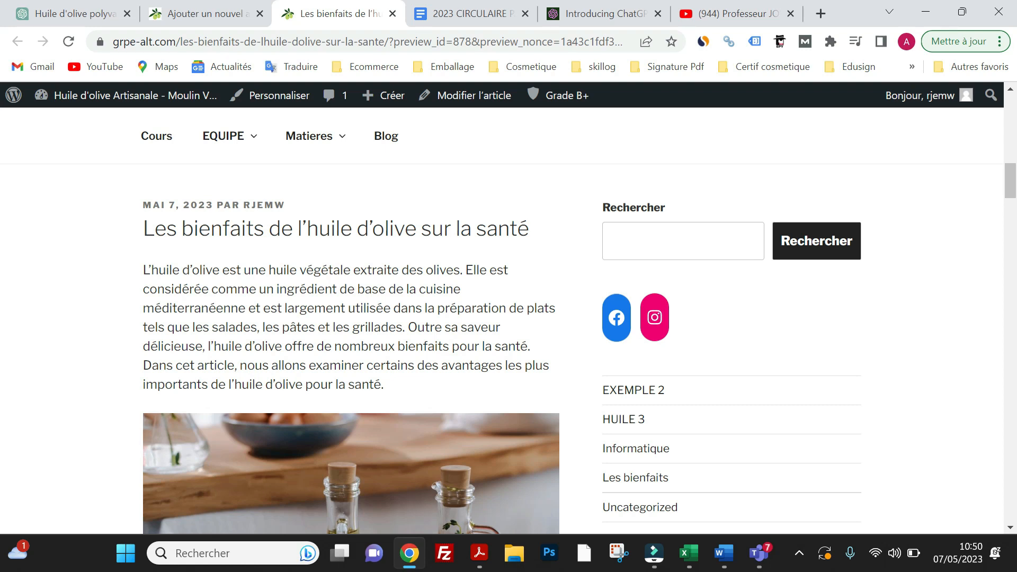
Return to the post editor and review the article's text, images and video through to its closing paragraph
{"action": "left_click", "coordinate": [243, 13]}
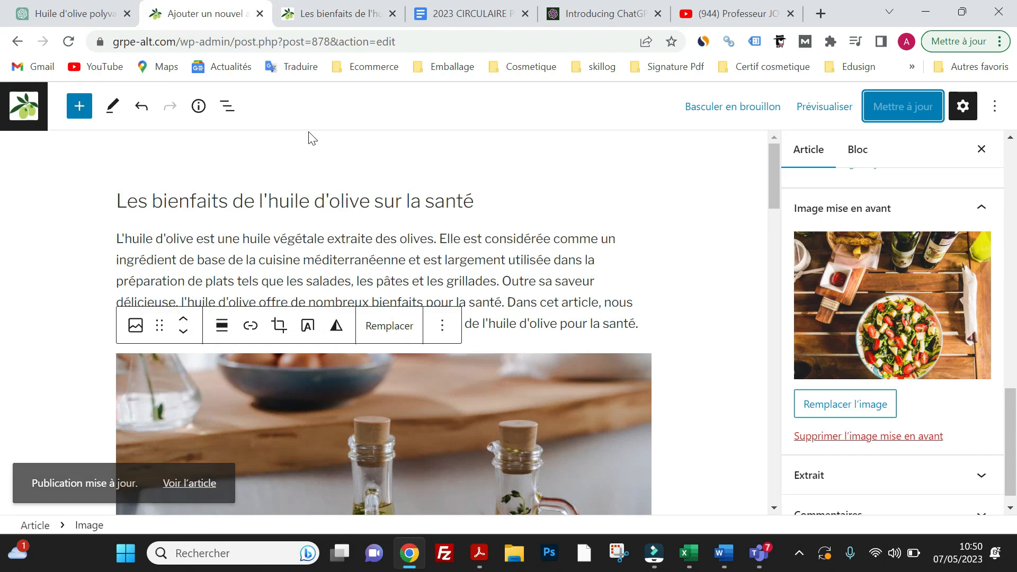
{"action": "scroll", "coordinate": [475, 223], "scroll_direction": "down", "scroll_amount": 15}
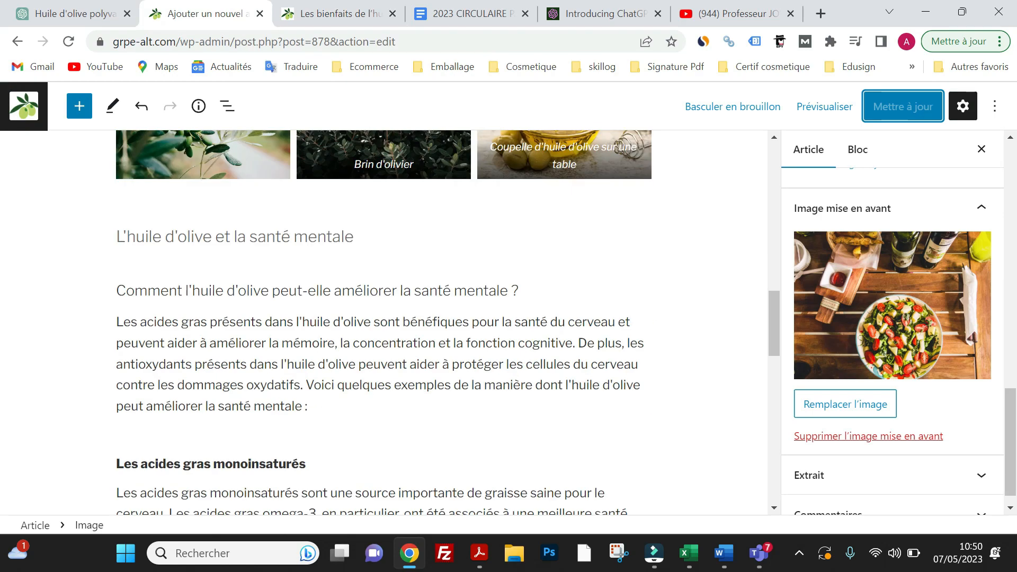
{"action": "scroll", "coordinate": [407, 251], "scroll_direction": "down", "scroll_amount": 10}
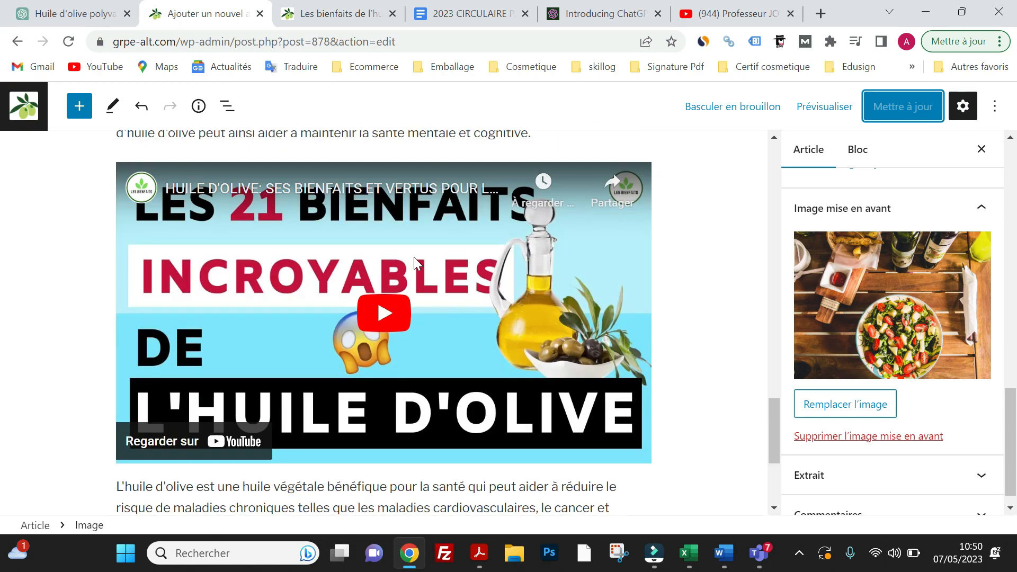
{"action": "scroll", "coordinate": [418, 263], "scroll_direction": "up", "scroll_amount": 3}
{"action": "scroll", "coordinate": [419, 263], "scroll_direction": "down", "scroll_amount": 3}
{"action": "scroll", "coordinate": [816, 404], "scroll_direction": "down", "scroll_amount": 1}
{"action": "scroll", "coordinate": [476, 435], "scroll_direction": "up", "scroll_amount": 15}
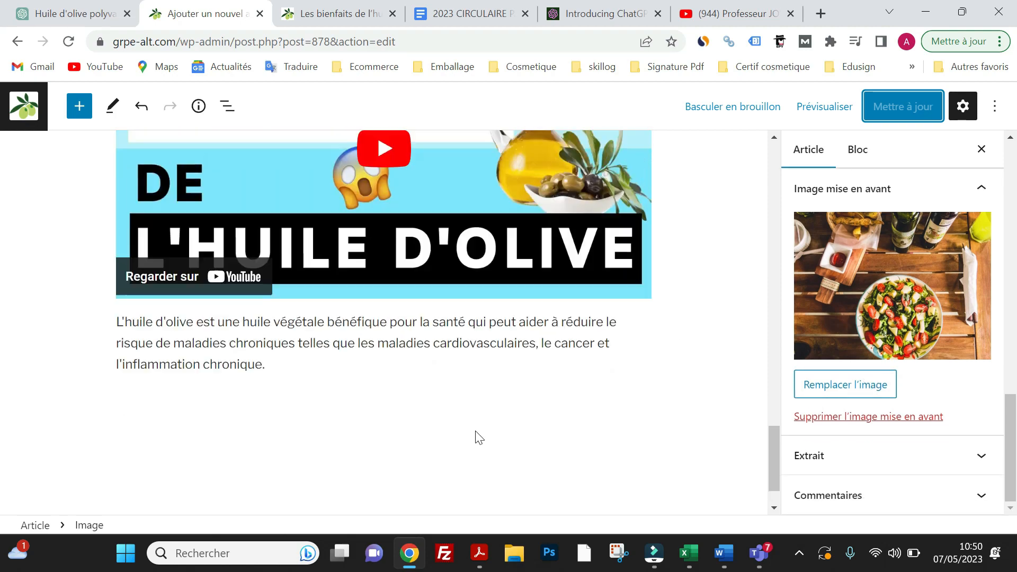
{"action": "scroll", "coordinate": [535, 400], "scroll_direction": "up", "scroll_amount": 5}
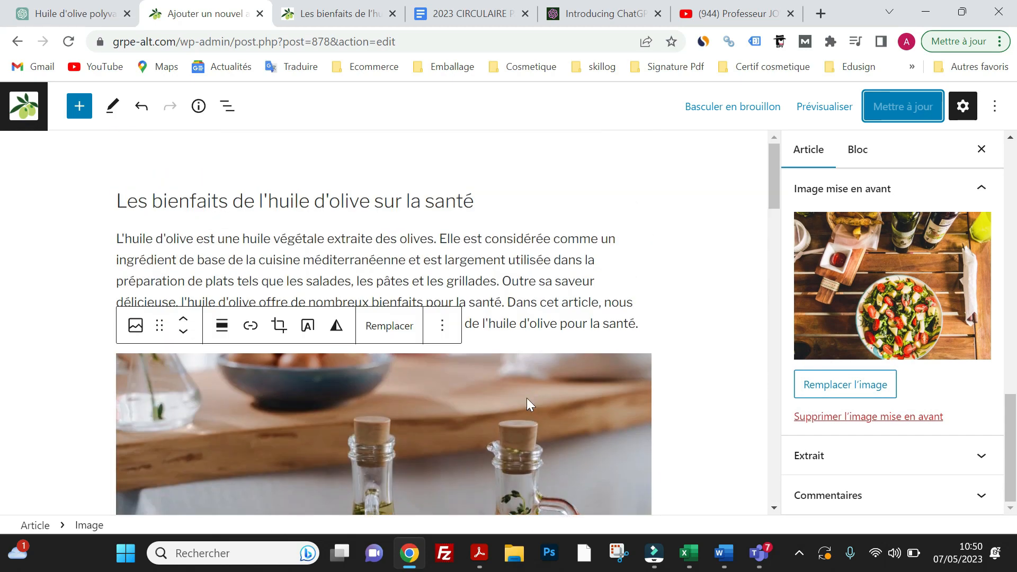